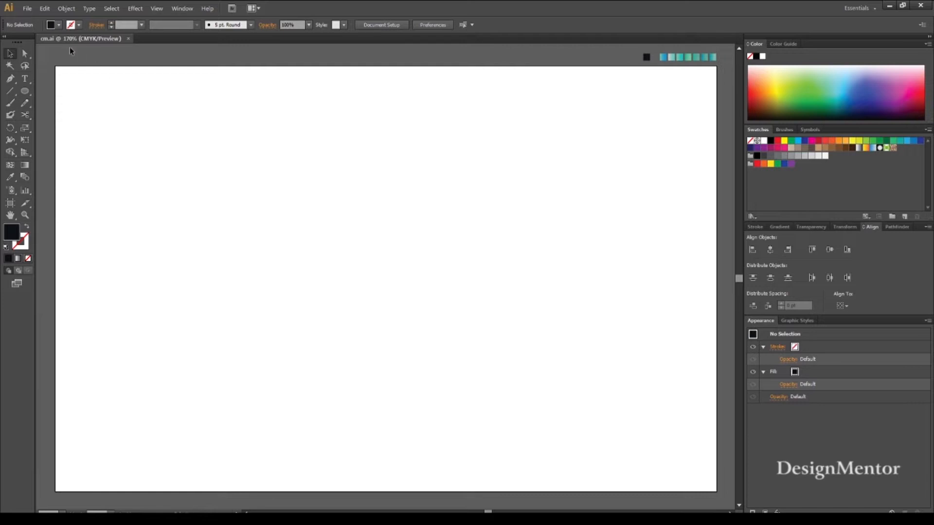
# Set a mid-grey fill and create a 100 × 150 pt rectangle near the middle of the artboard.
pyautogui.click(57, 28)
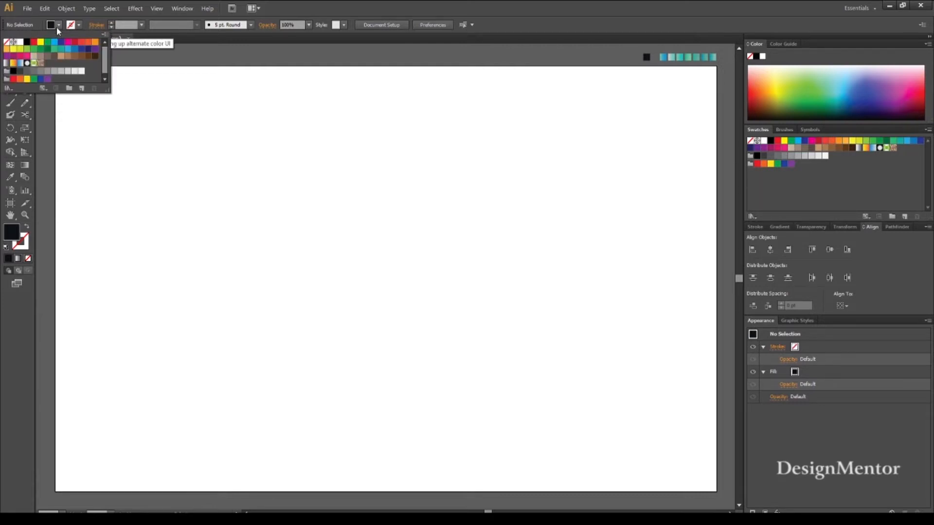
pyautogui.click(47, 72)
pyautogui.press('Return')
pyautogui.click(25, 94)
pyautogui.click(83, 94)
pyautogui.click(347, 201)
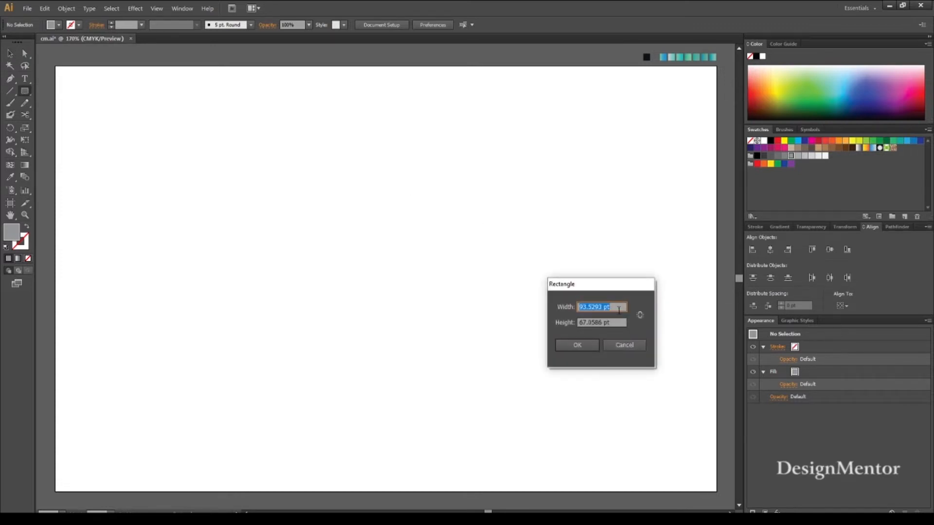
pyautogui.write('100')
pyautogui.press('Tab')
pyautogui.write('150')
pyautogui.press('Return')
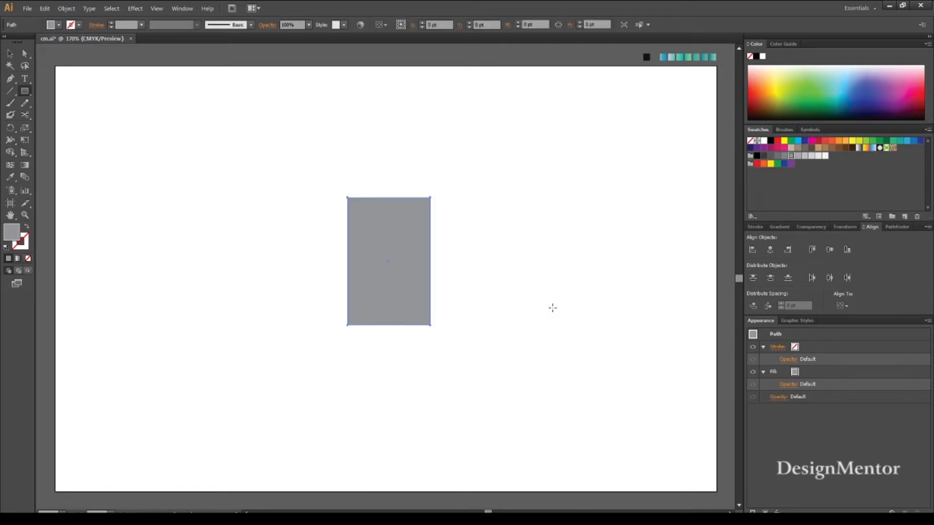
pyautogui.press('v')
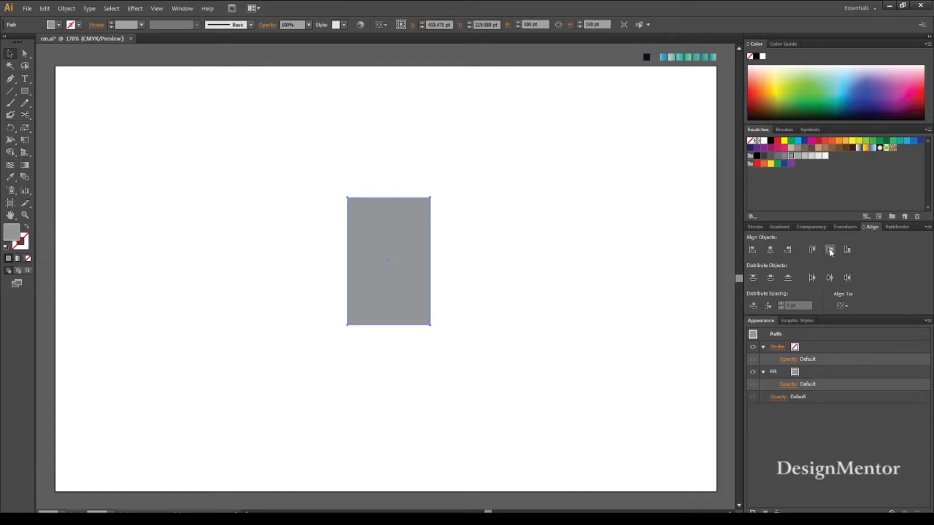
# Apply the Round Corners effect to the grey rectangle.
pyautogui.click(515, 225)
pyautogui.click(385, 241)
pyautogui.click(132, 9)
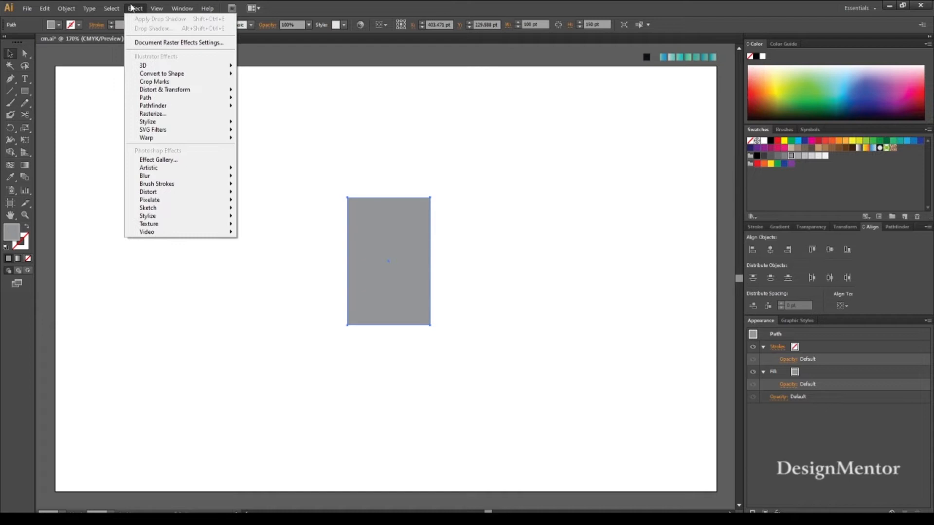
pyautogui.moveTo(162, 124)
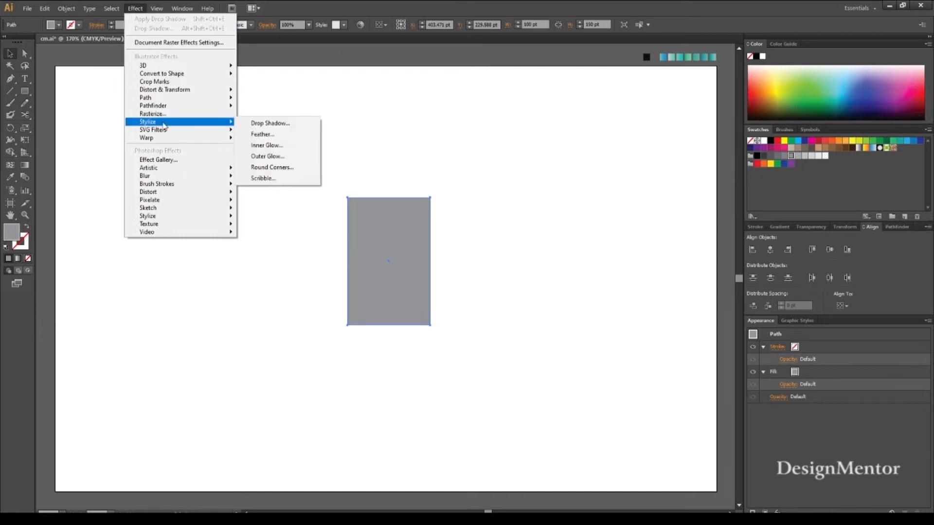
pyautogui.click(272, 167)
pyautogui.click(572, 273)
pyautogui.click(635, 275)
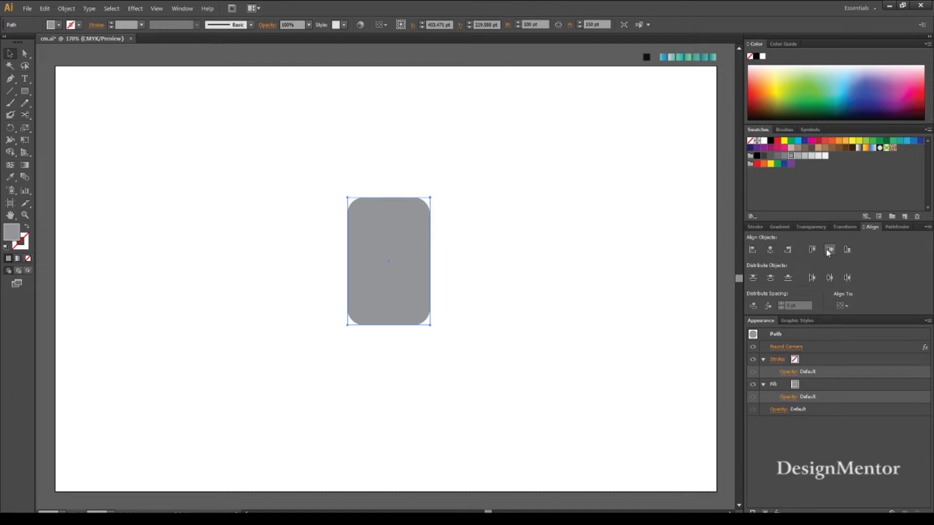
pyautogui.click(530, 271)
pyautogui.click(387, 257)
pyautogui.click(58, 25)
pyautogui.click(28, 42)
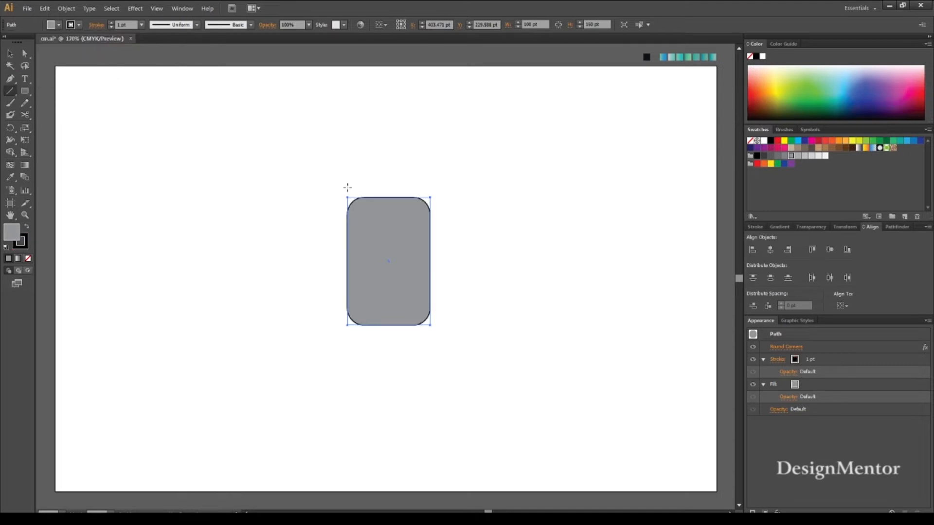
pyautogui.moveTo(131, 25); pyautogui.dragTo(84, 27)
pyautogui.write('0')
pyautogui.press('Return')
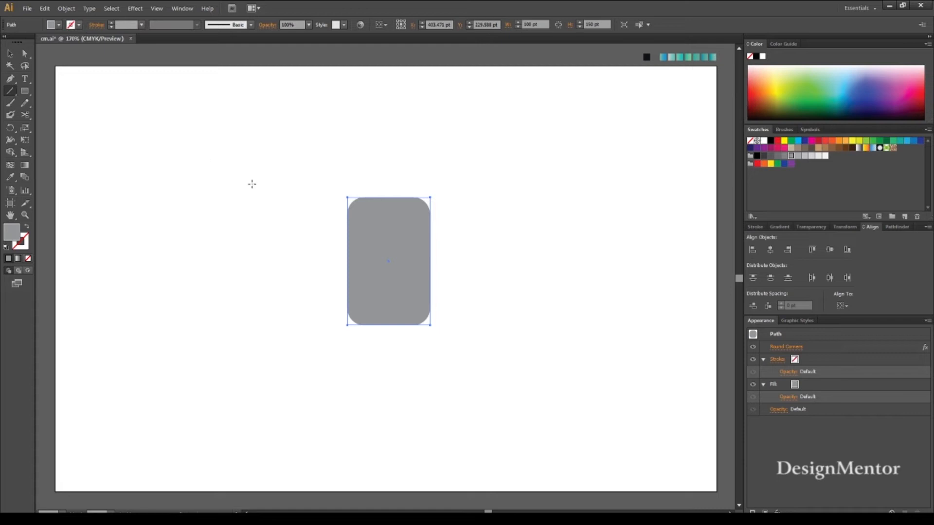
# Draw a vertical line about 226 pt long beside the rounded rectangle and give it a black 1 pt stroke.
pyautogui.moveTo(305, 173); pyautogui.dragTo(305, 366)
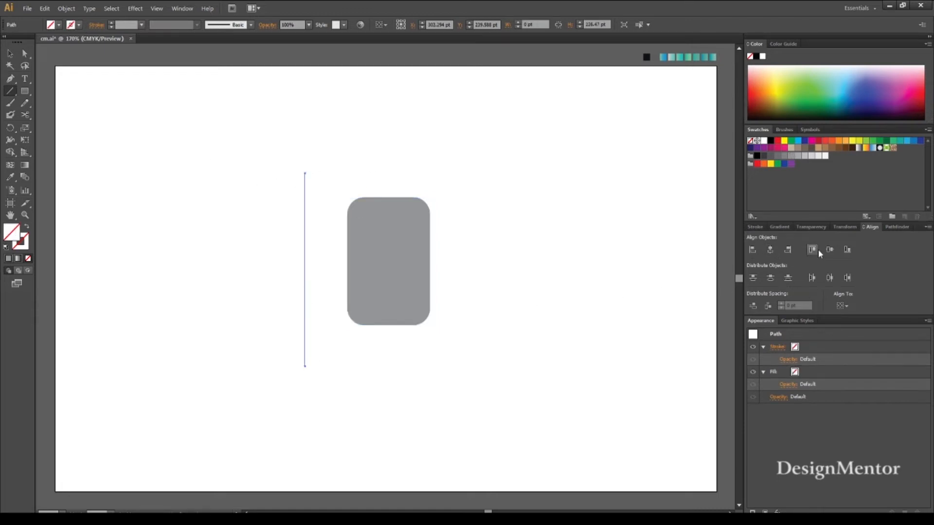
pyautogui.press('v')
pyautogui.moveTo(282, 156); pyautogui.dragTo(315, 195)
pyautogui.click(78, 25)
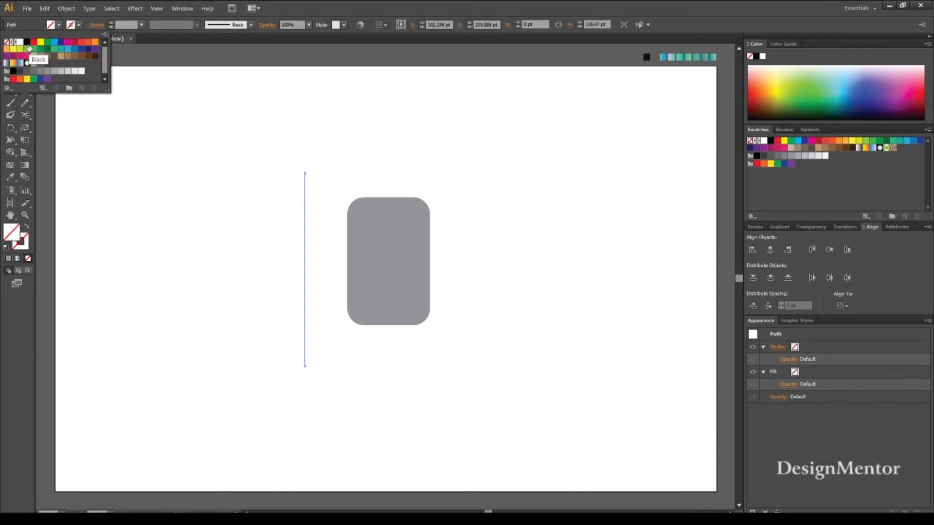
pyautogui.click(27, 42)
pyautogui.click(231, 74)
pyautogui.click(506, 258)
# Align the vertical line to the artboard, centring it both horizontally and vertically.
pyautogui.moveTo(278, 146); pyautogui.dragTo(316, 194)
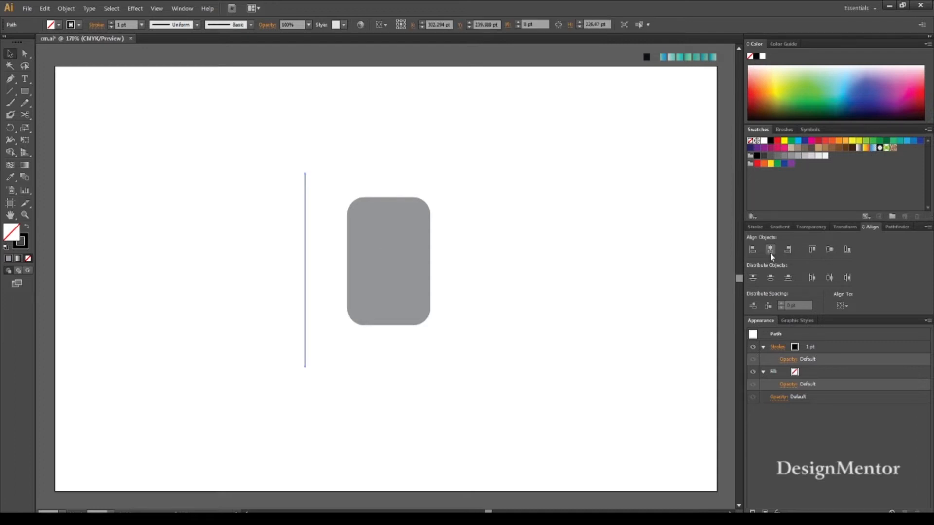
pyautogui.click(518, 286)
pyautogui.moveTo(278, 164); pyautogui.dragTo(332, 202)
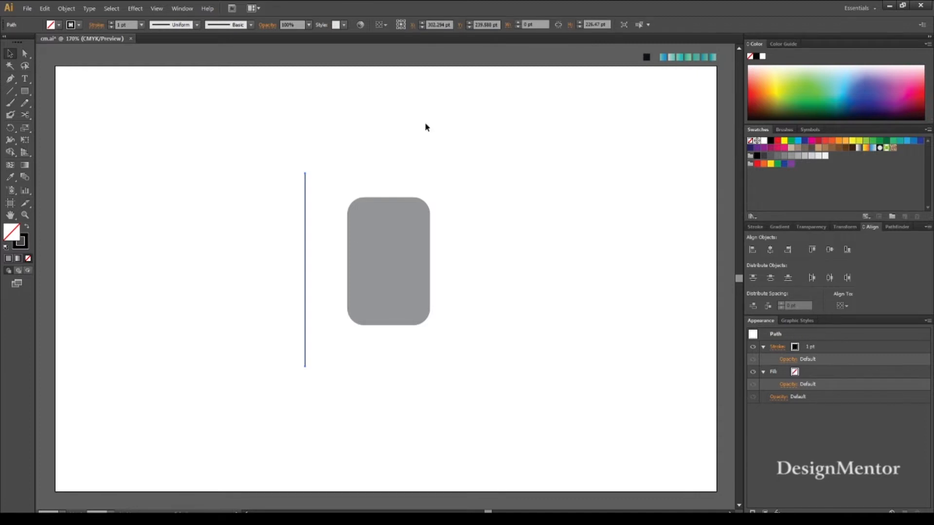
pyautogui.click(383, 24)
pyautogui.click(396, 58)
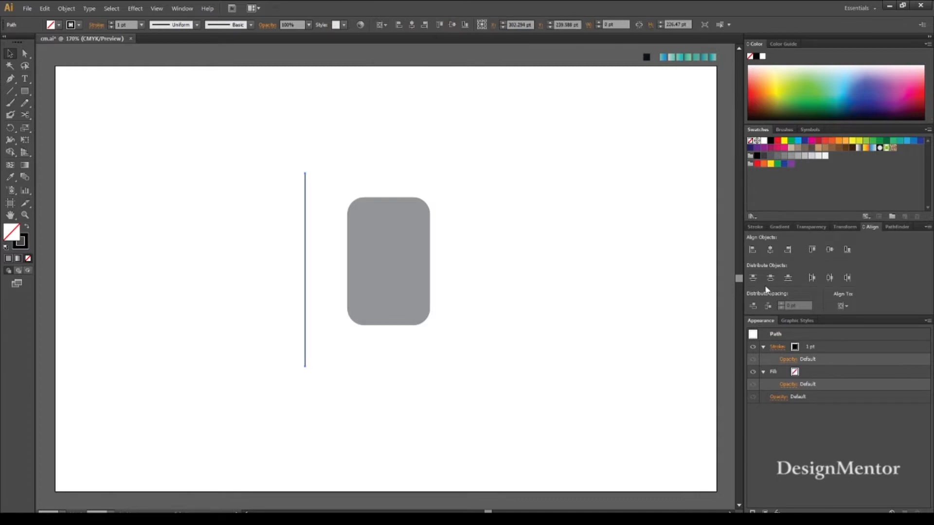
pyautogui.click(770, 250)
pyautogui.click(824, 248)
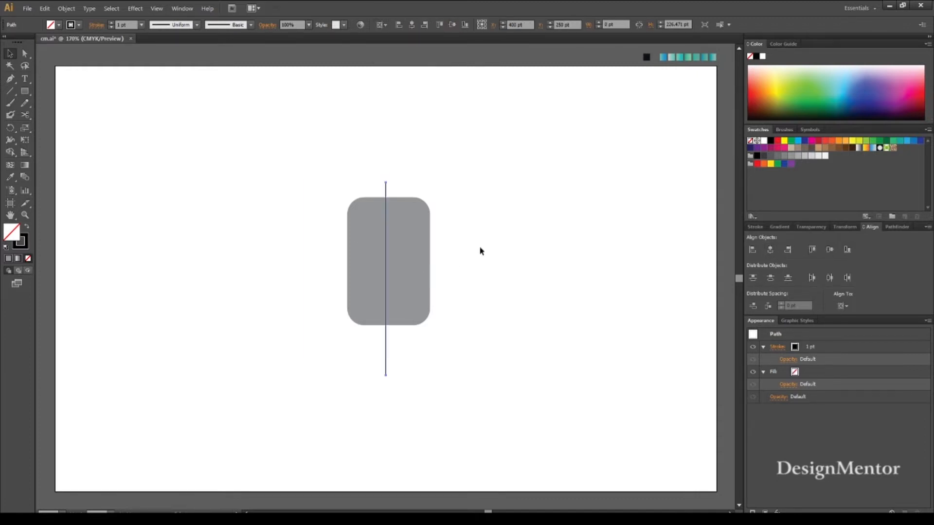
# Centre the rounded rectangle horizontally and vertically on the artboard.
pyautogui.click(417, 242)
pyautogui.click(770, 251)
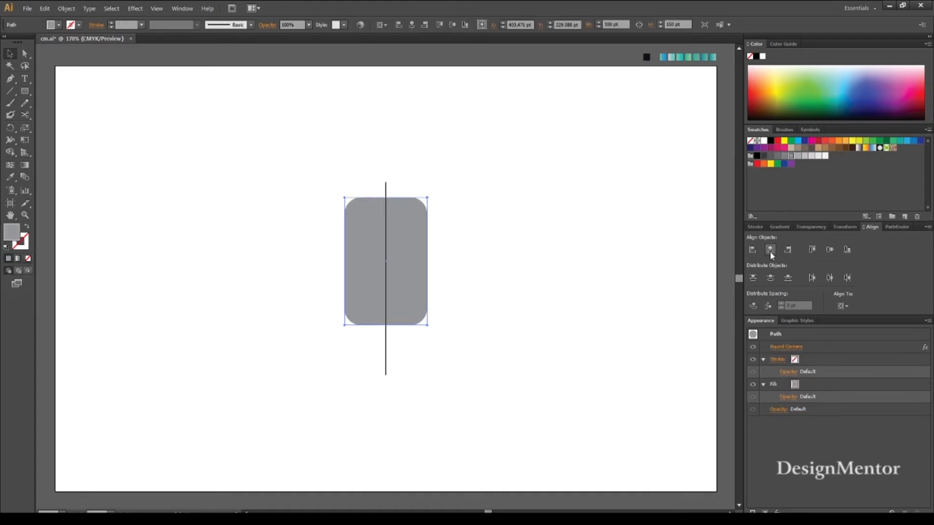
pyautogui.click(829, 249)
pyautogui.click(491, 307)
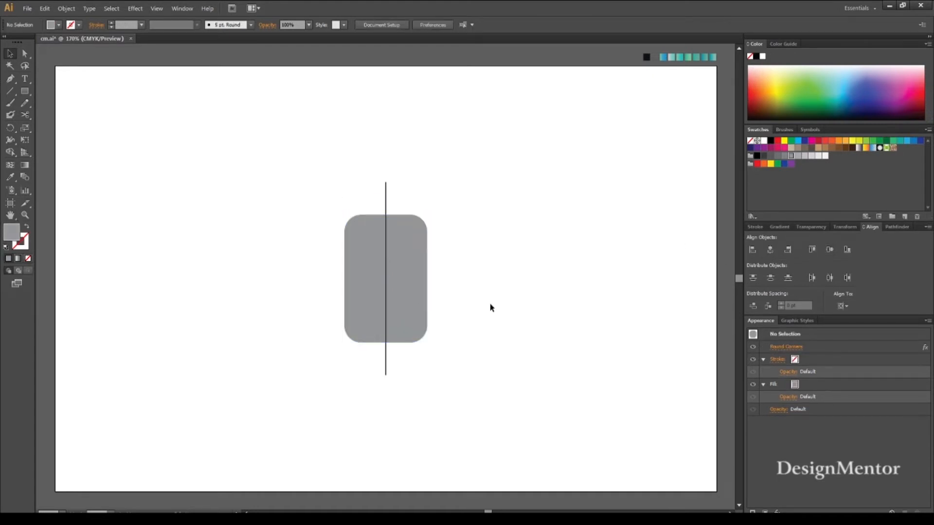
# Draw a 45° diagonal line spanning about 101 × 101 pt across the rectangle's lower right corner, with a black stroke.
pyautogui.click(10, 91)
pyautogui.moveTo(368, 364); pyautogui.dragTo(476, 302)
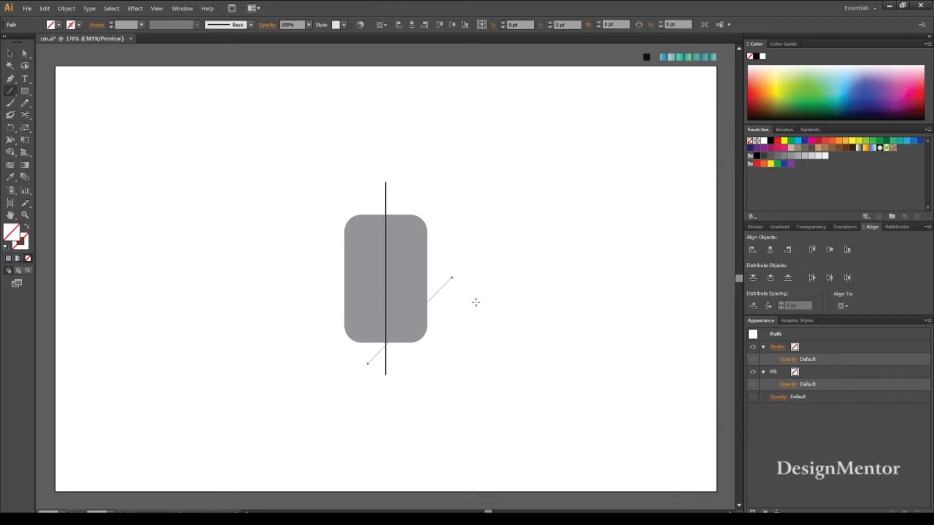
pyautogui.click(78, 25)
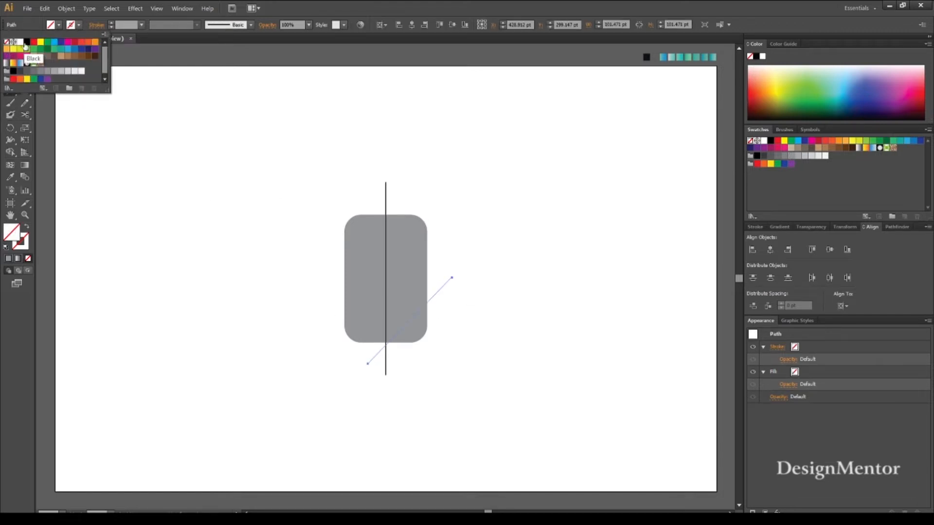
pyautogui.click(25, 47)
# Nudge the diagonal line up slightly so it crosses the vertical line at the rectangle's bottom edge.
pyautogui.press('v')
pyautogui.click(485, 227)
pyautogui.moveTo(440, 270); pyautogui.dragTo(468, 298)
pyautogui.press('Up')
pyautogui.press('Up')
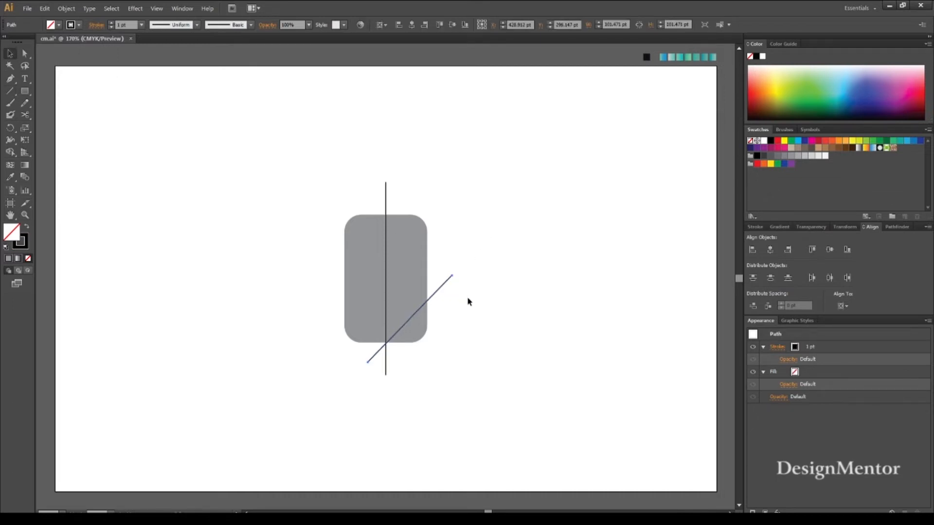
pyautogui.click(468, 298)
pyautogui.moveTo(441, 266); pyautogui.dragTo(476, 294)
# Create a reflected copy of the diagonal line.
pyautogui.click(66, 9)
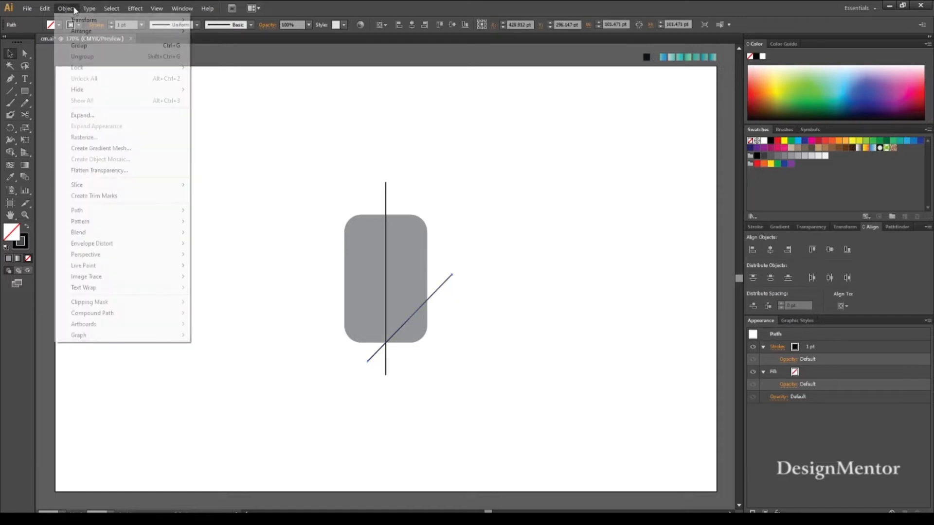
pyautogui.moveTo(76, 20)
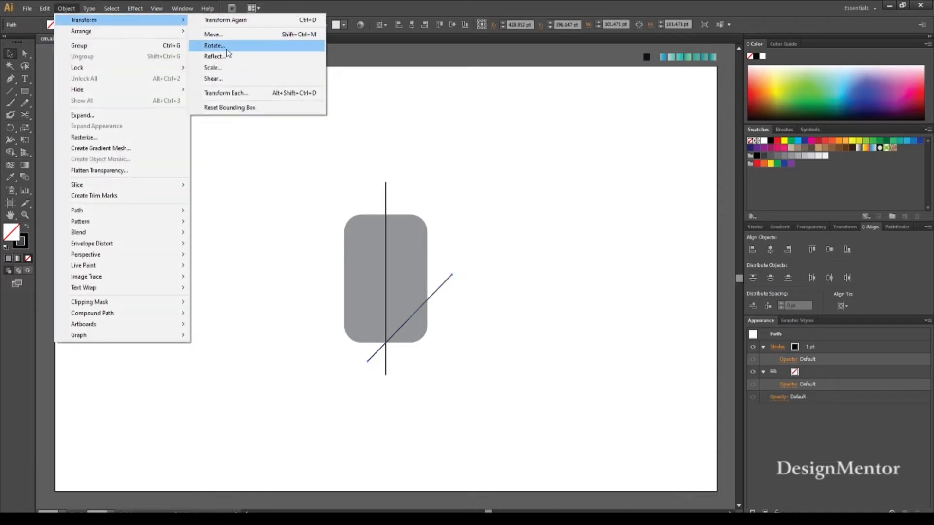
pyautogui.click(217, 56)
pyautogui.click(568, 376)
# Move the reflected line left so it crosses the other two lines at the rectangle's bottom centre.
pyautogui.hotkey('shift', 'Left')
pyautogui.hotkey('shift', 'Left')
pyautogui.hotkey('shift', 'Left')
pyautogui.hotkey('shift', 'Left')
pyautogui.hotkey('shift', 'Left')
pyautogui.hotkey('shift', 'Left')
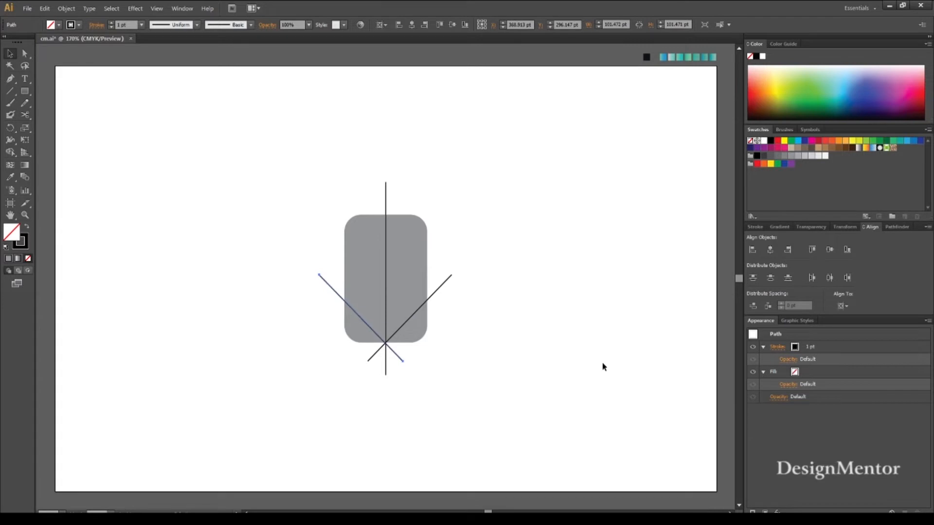
pyautogui.press('Right')
pyautogui.press('Right')
pyautogui.press('Right')
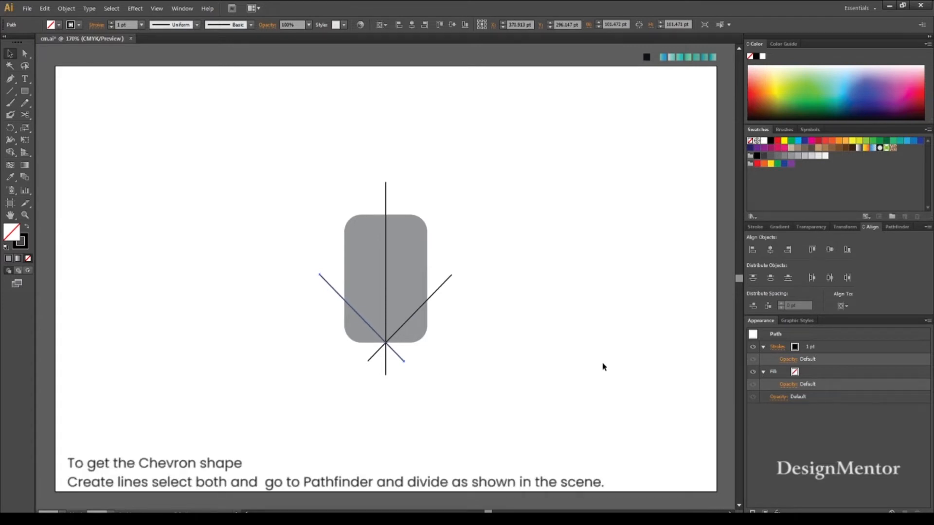
pyautogui.click(603, 367)
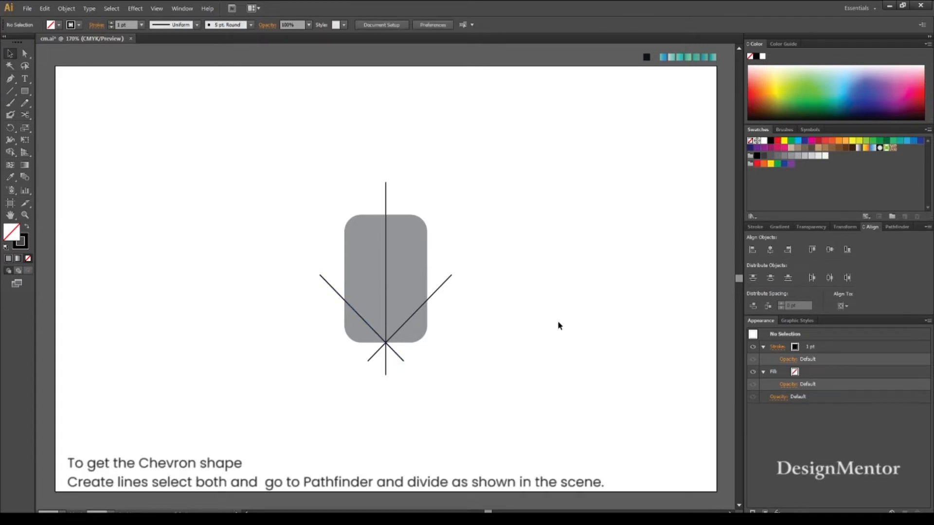
# Expand the appearance of the rounded rectangle so its rounded corners become real path geometry.
pyautogui.click(425, 321)
pyautogui.click(530, 316)
pyautogui.click(370, 242)
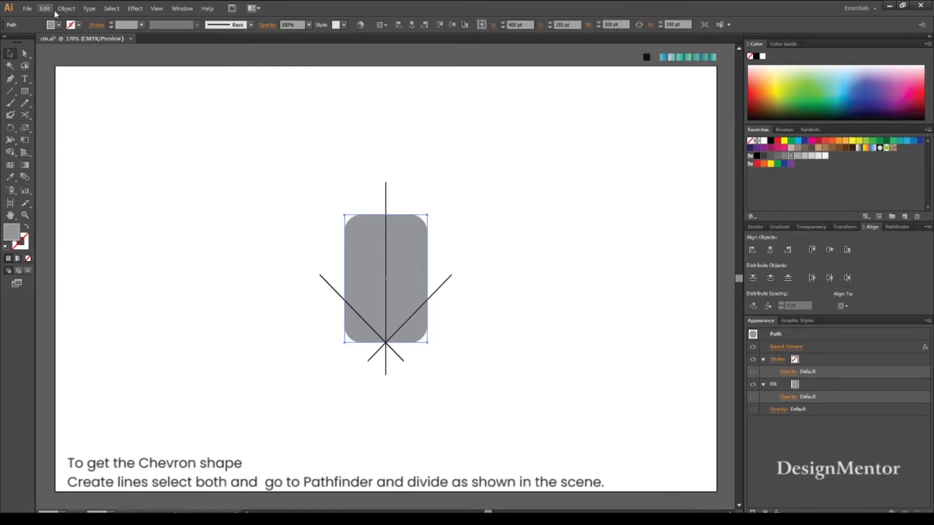
pyautogui.click(66, 8)
pyautogui.click(113, 130)
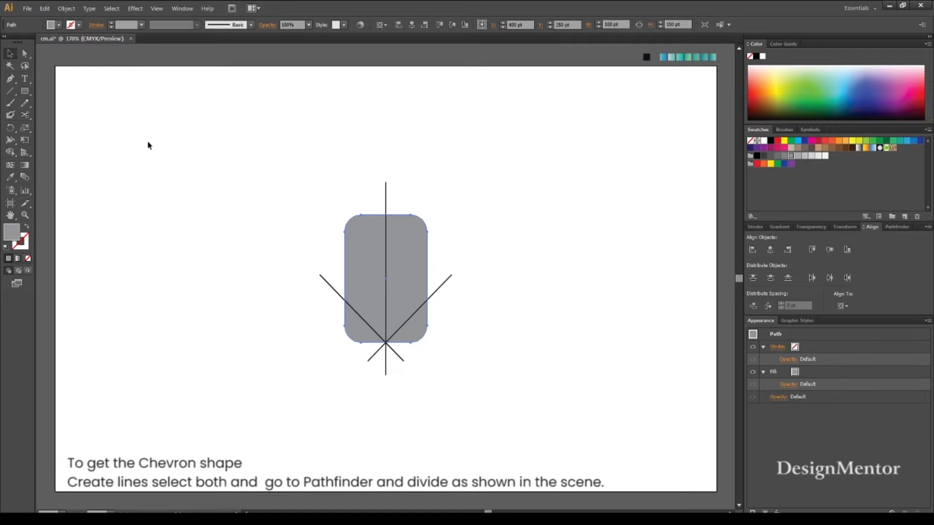
pyautogui.click(294, 213)
# Divide the rounded rectangle along the three lines with the Pathfinder and ungroup the resulting pieces.
pyautogui.click(378, 256)
pyautogui.click(357, 167)
pyautogui.moveTo(323, 185); pyautogui.dragTo(442, 361)
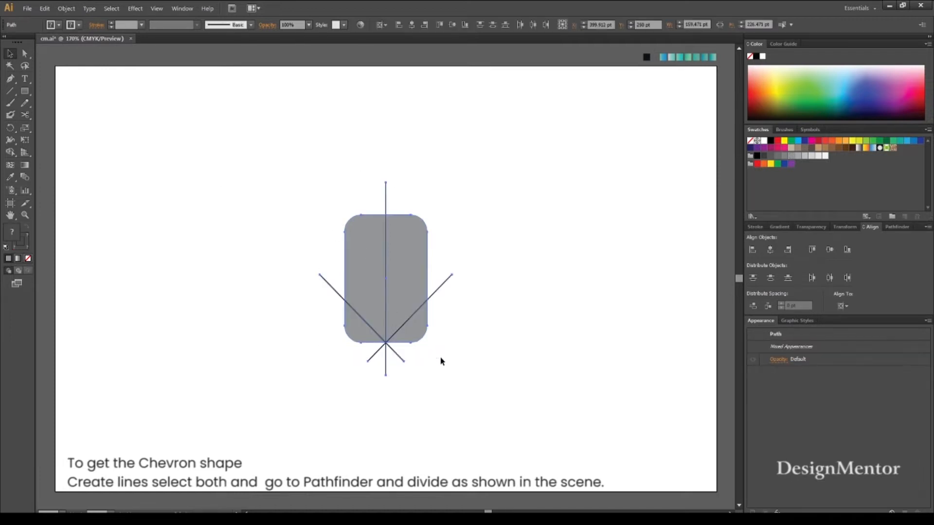
pyautogui.click(897, 227)
pyautogui.click(755, 275)
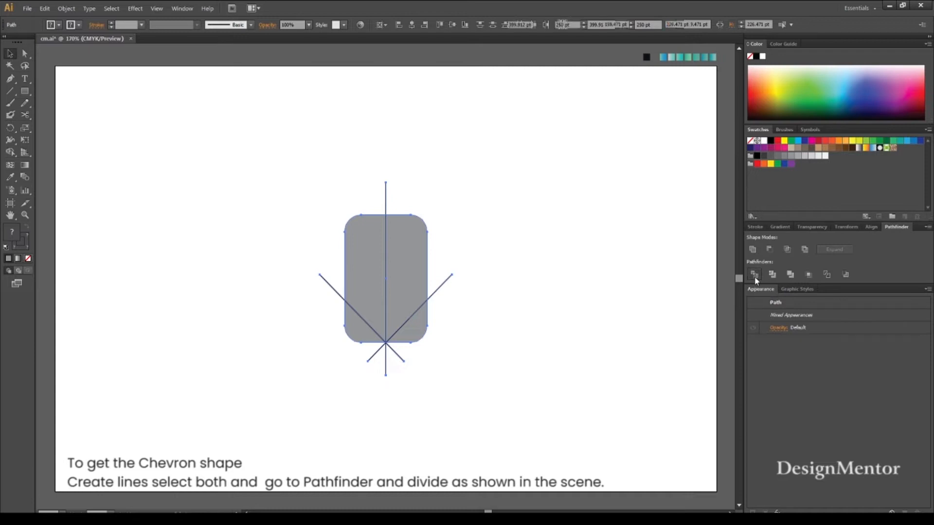
pyautogui.rightClick(398, 273)
pyautogui.click(417, 325)
pyautogui.click(459, 323)
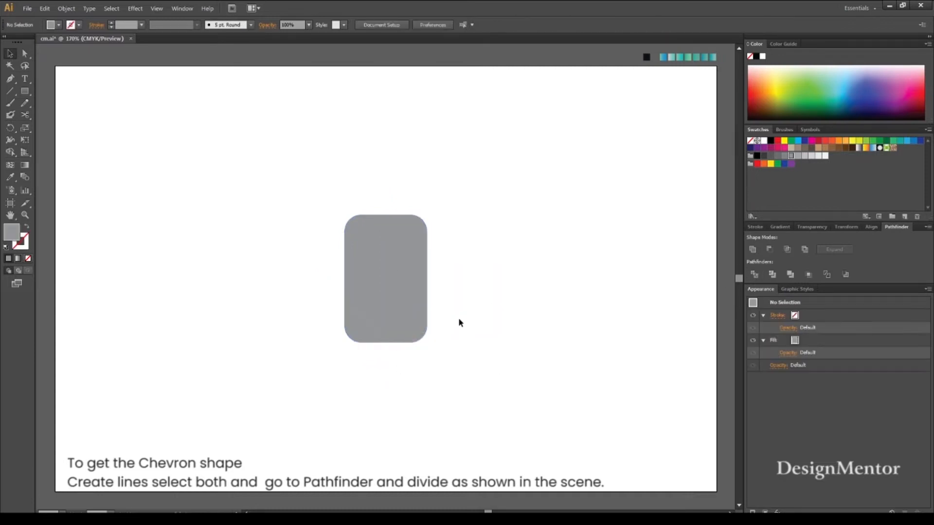
# Delete the two lower corner pieces of the divided rectangle, leaving a downward-pointing chevron shape.
pyautogui.click(423, 331)
pyautogui.press('Delete')
pyautogui.click(358, 337)
pyautogui.press('Delete')
# Move the chevron shape straight up to Y 120 pt, near the top of the artboard.
pyautogui.click(384, 231)
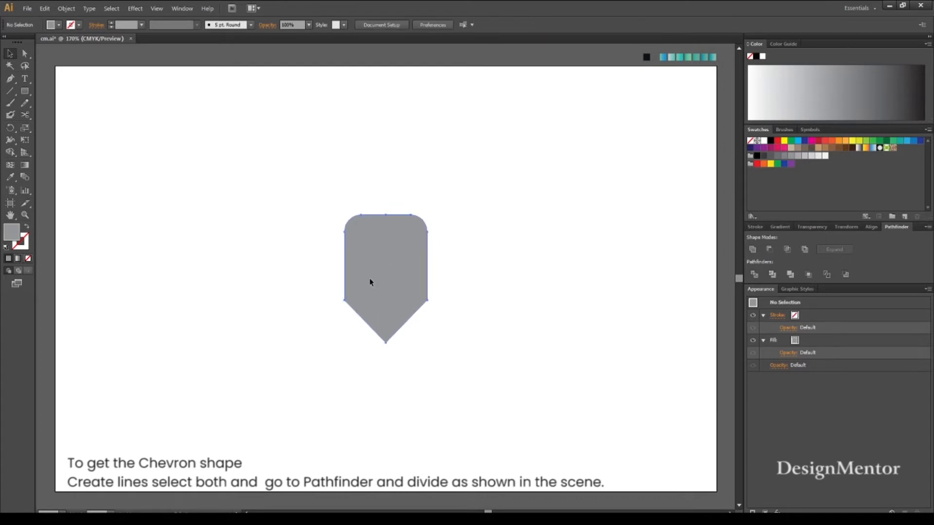
pyautogui.hotkey('shift', 'Up')
pyautogui.hotkey('shift', 'Up')
pyautogui.hotkey('shift', 'Up')
pyautogui.hotkey('shift', 'Up')
pyautogui.hotkey('shift', 'Up')
pyautogui.hotkey('shift', 'Up')
pyautogui.hotkey('shift', 'Up')
pyautogui.hotkey('shift', 'Up')
pyautogui.hotkey('shift', 'Up')
pyautogui.hotkey('shift', 'Up')
pyautogui.hotkey('shift', 'Up')
pyautogui.hotkey('shift', 'Up')
pyautogui.hotkey('shift', 'Up')
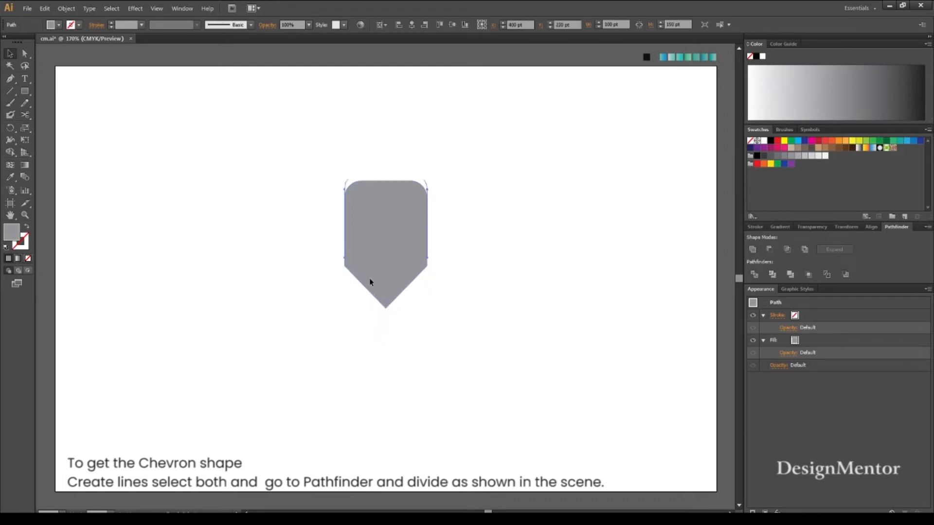
# Create a grey circle of 111 × 111 pt below the chevron shape.
pyautogui.click(28, 91)
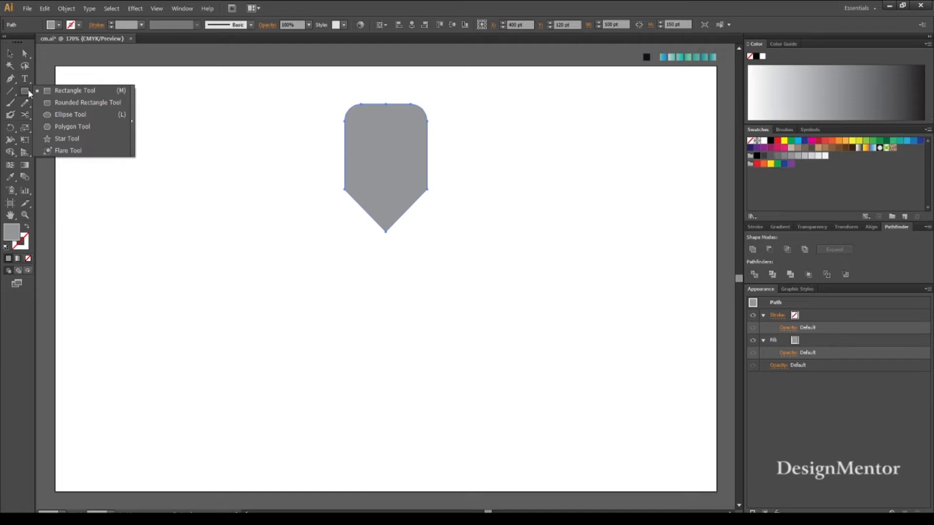
pyautogui.click(71, 115)
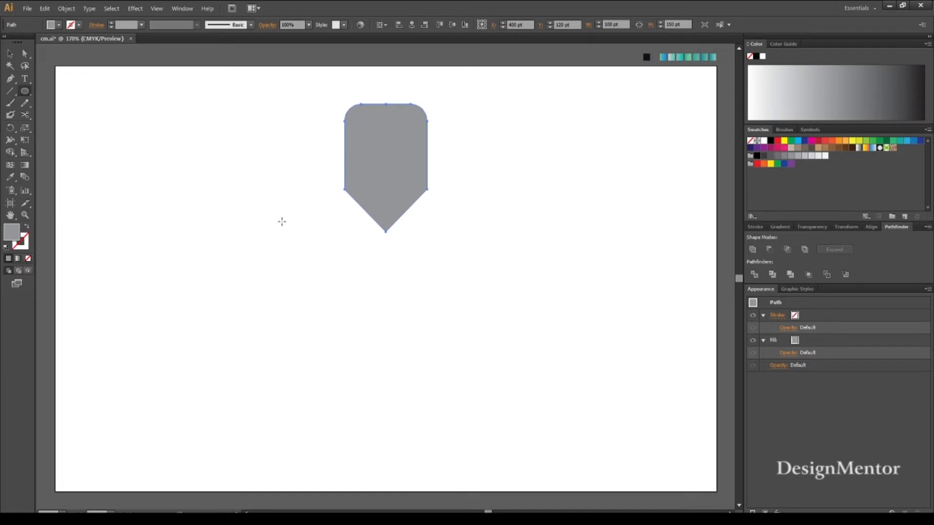
pyautogui.click(396, 311)
pyautogui.write('111')
pyautogui.press('Tab')
pyautogui.write('111')
pyautogui.press('Return')
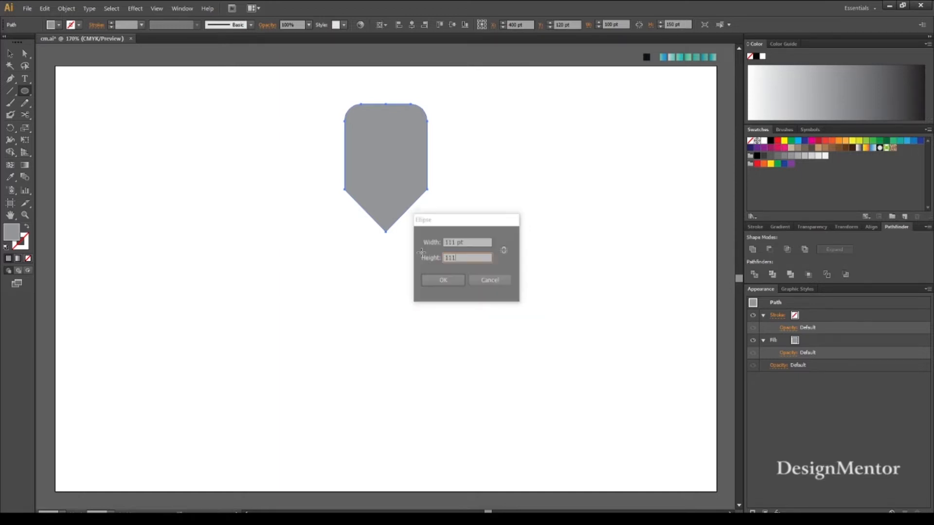
# Centre the circle horizontally and vertically on the artboard.
pyautogui.click(872, 227)
pyautogui.click(830, 250)
pyautogui.click(832, 251)
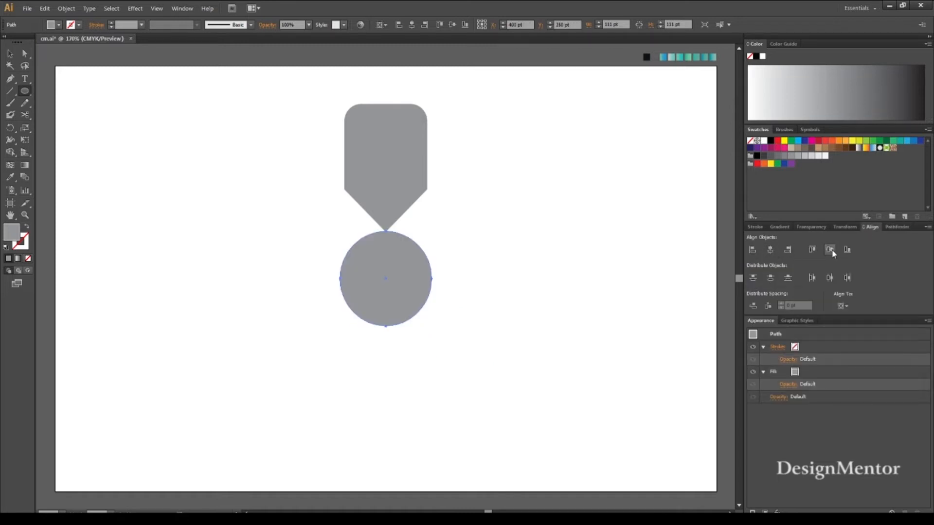
# Fill the circle with a light brown swatch.
pyautogui.click(59, 25)
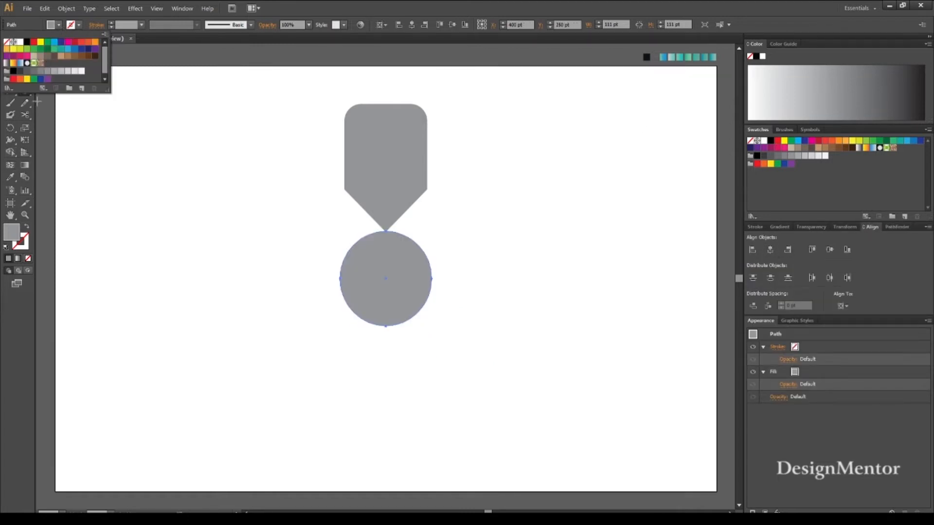
pyautogui.click(59, 55)
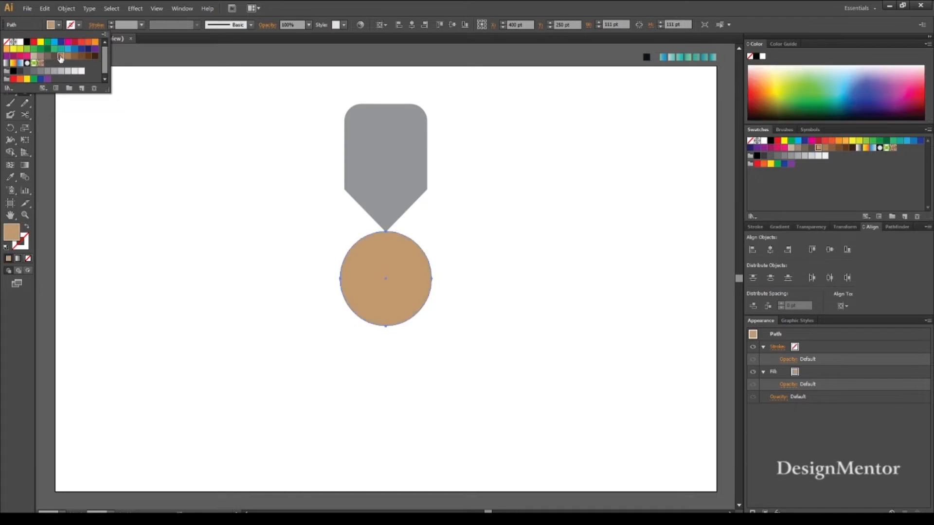
pyautogui.press('v')
pyautogui.click(252, 204)
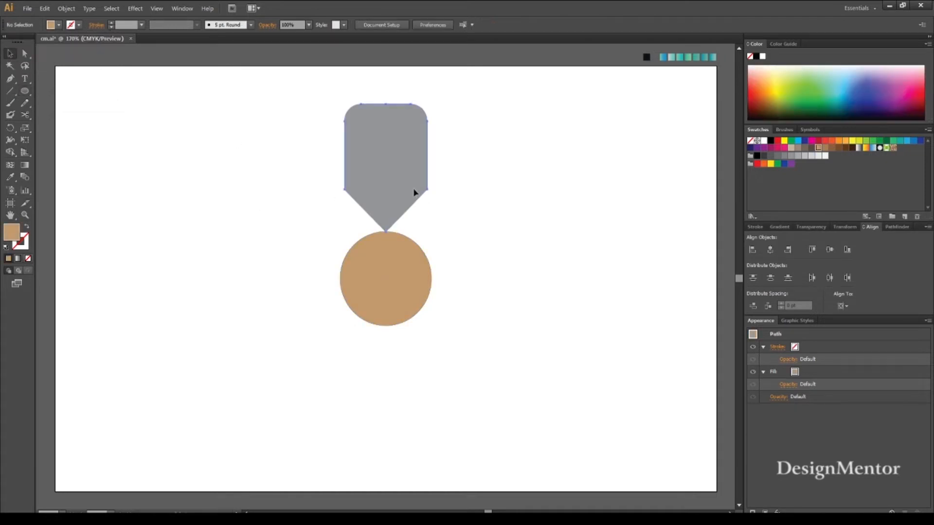
# Nudge the grey pointed shape up to Y 119 pt, leaving its tip just above the circle.
pyautogui.click(414, 191)
pyautogui.click(542, 205)
pyautogui.click(393, 180)
pyautogui.press('Up')
pyautogui.press('Up')
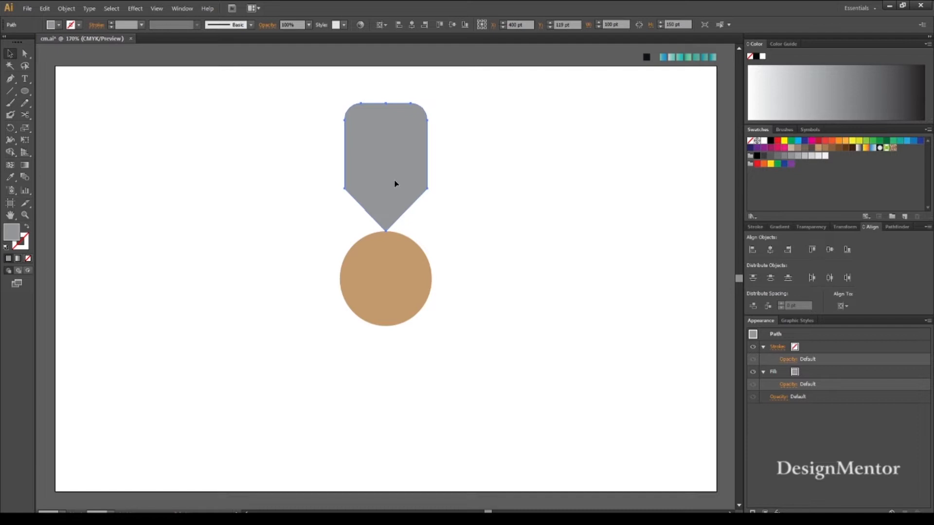
pyautogui.hotkey('shift', 'Up')
pyautogui.hotkey('shift', 'Down')
pyautogui.hotkey('shift', 'Up')
pyautogui.hotkey('shift', 'Down')
pyautogui.hotkey('shift', 'Down')
pyautogui.hotkey('shift', 'Up')
pyautogui.click(514, 210)
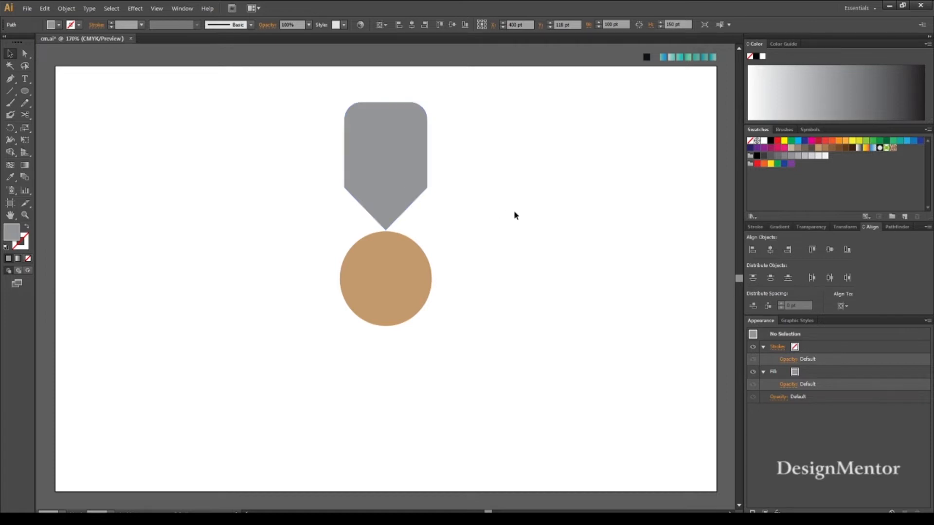
pyautogui.click(411, 185)
pyautogui.press('Down')
pyautogui.click(555, 192)
pyautogui.click(396, 167)
pyautogui.click(290, 163)
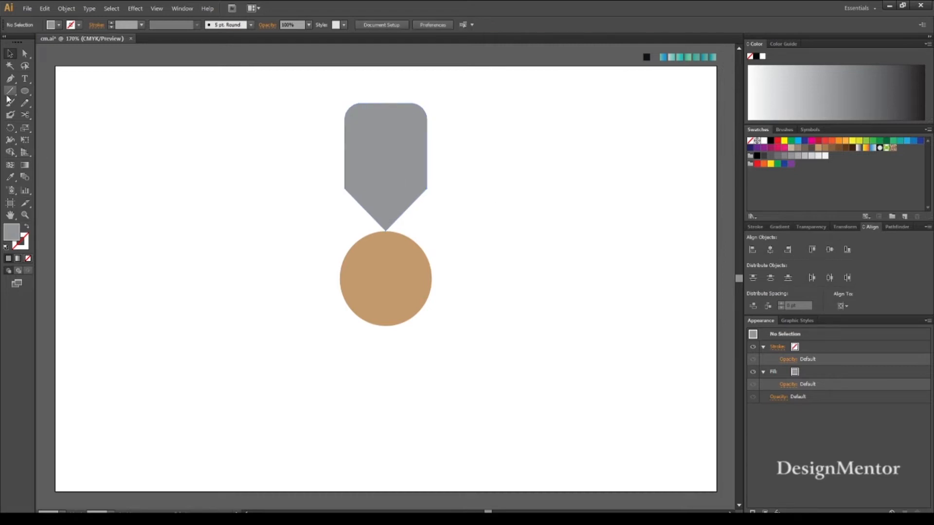
# Draw a black 1 pt horizontal line about 95 pt long across the circle and centre it on the artboard.
pyautogui.click(78, 25)
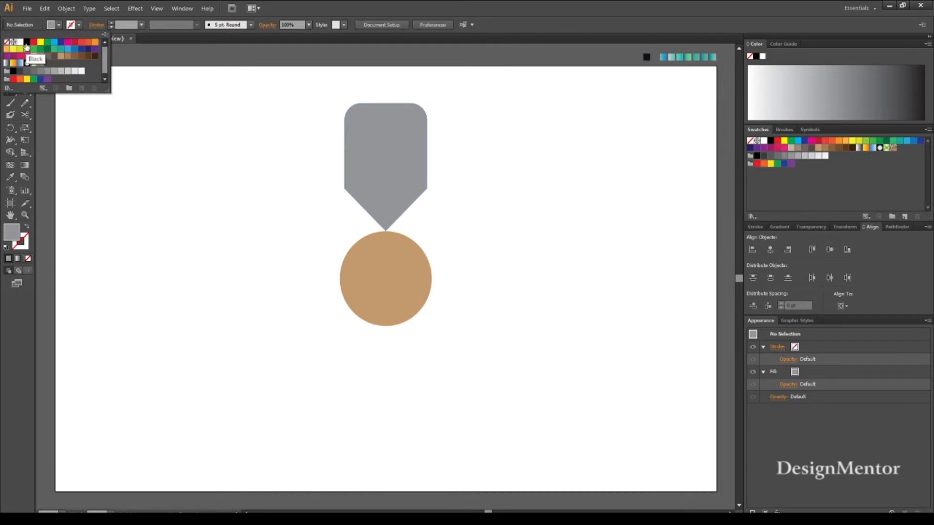
pyautogui.click(27, 42)
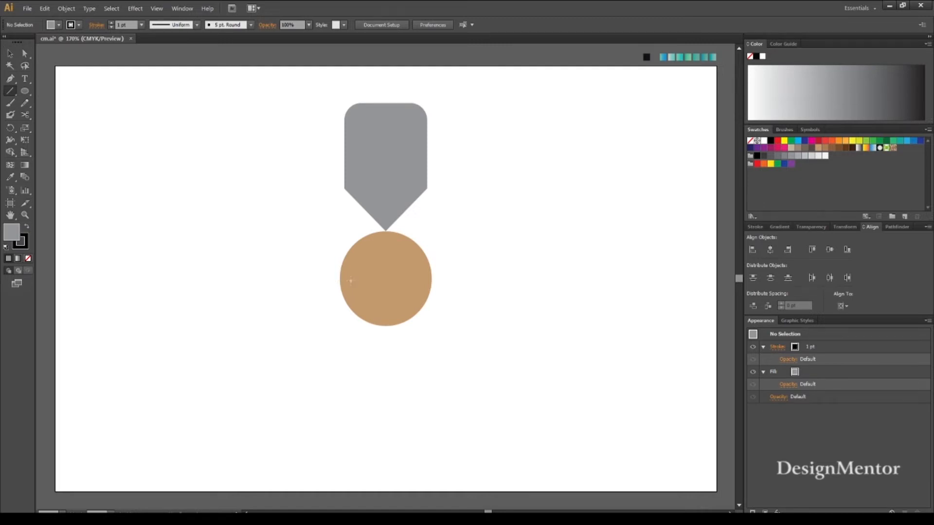
pyautogui.moveTo(349, 279); pyautogui.dragTo(428, 279)
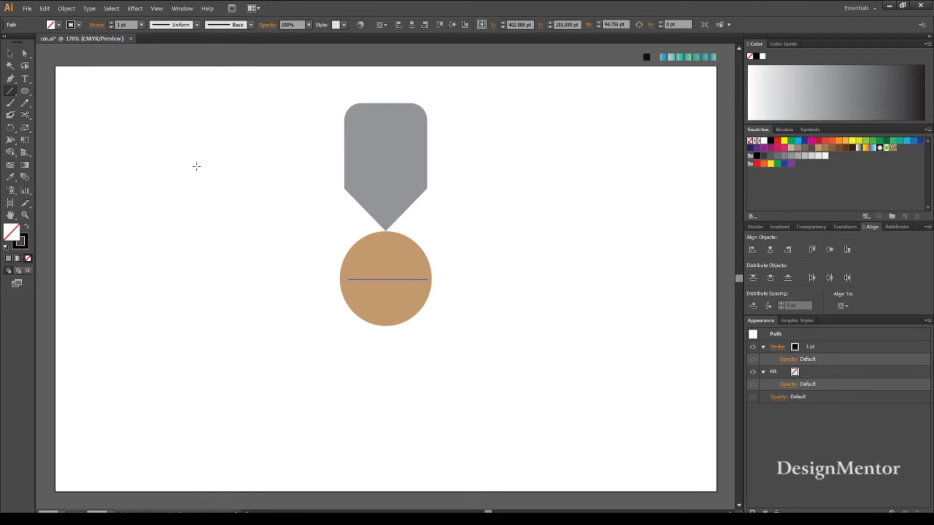
pyautogui.press('v')
pyautogui.click(553, 273)
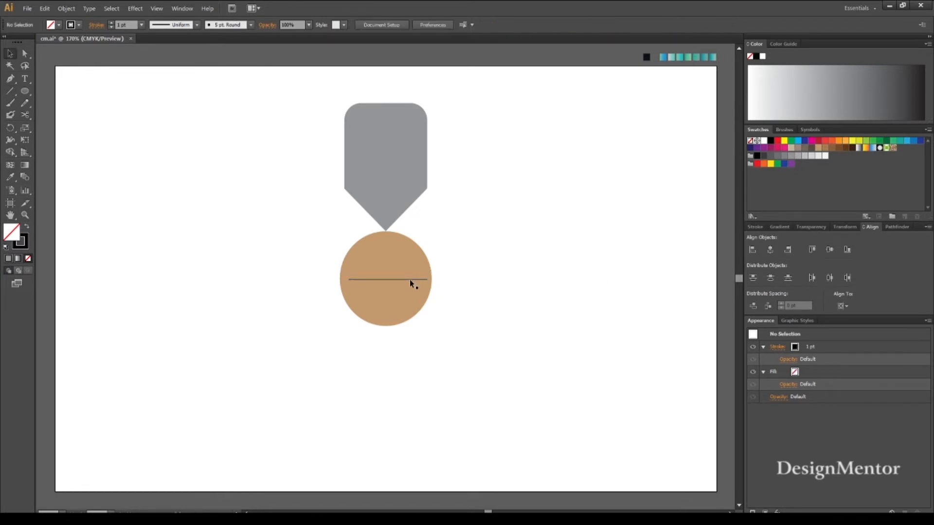
pyautogui.click(410, 279)
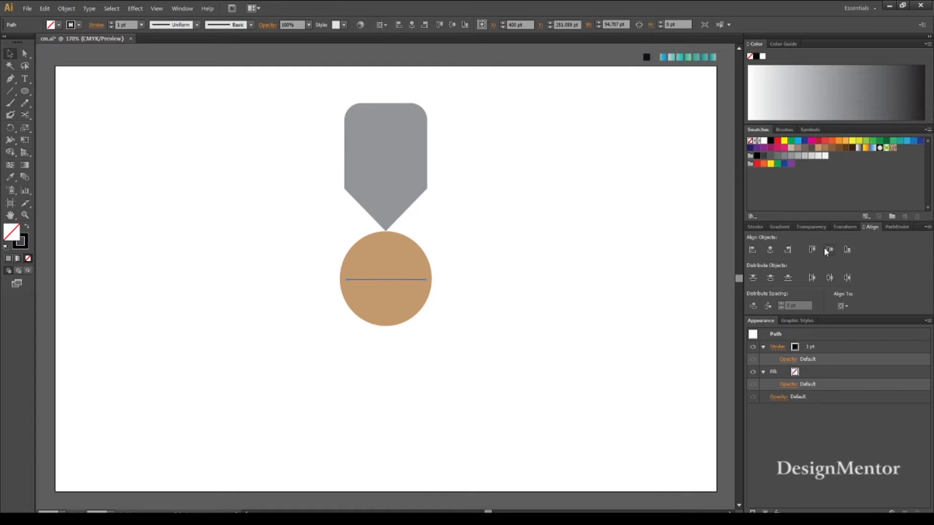
pyautogui.click(490, 284)
# Draw a vertical line about 86 pt long through the circle and centre it horizontally and vertically on the artboard.
pyautogui.click(10, 91)
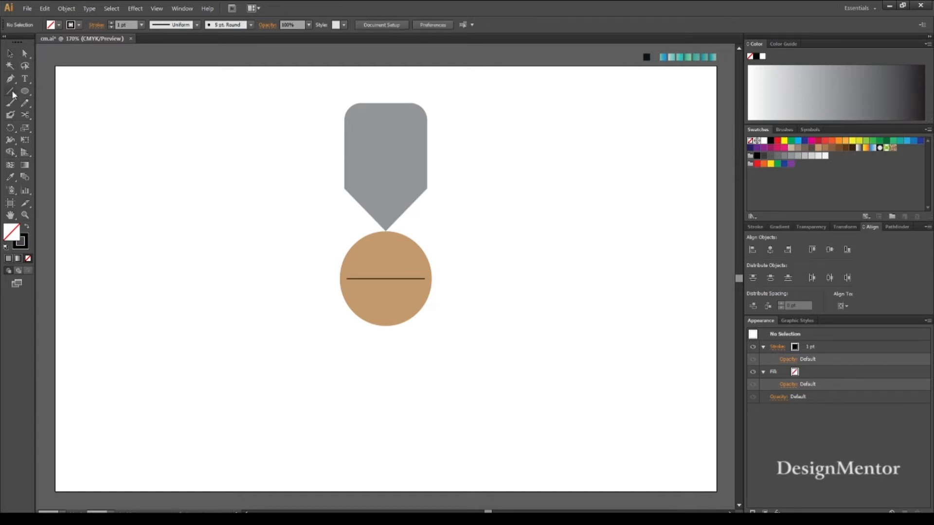
pyautogui.moveTo(385, 243); pyautogui.dragTo(392, 317)
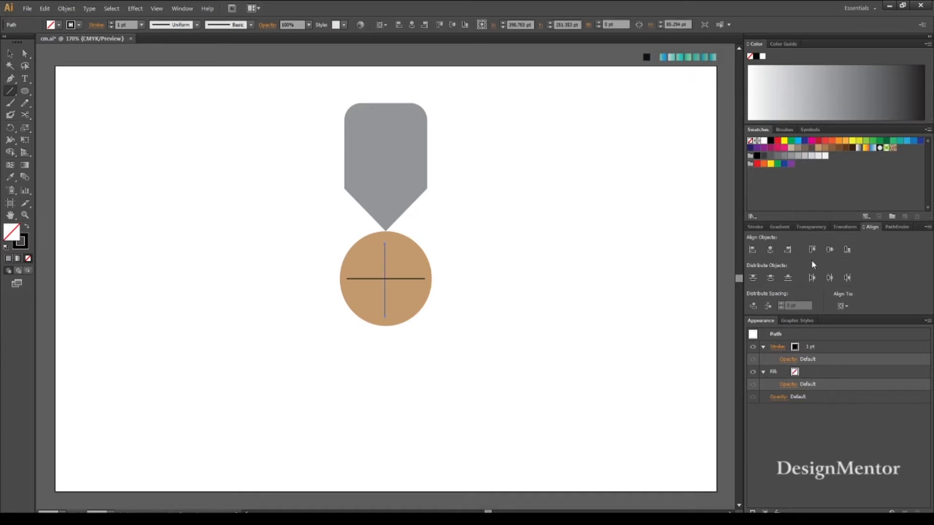
pyautogui.click(770, 250)
pyautogui.click(833, 250)
pyautogui.press('v')
pyautogui.click(663, 293)
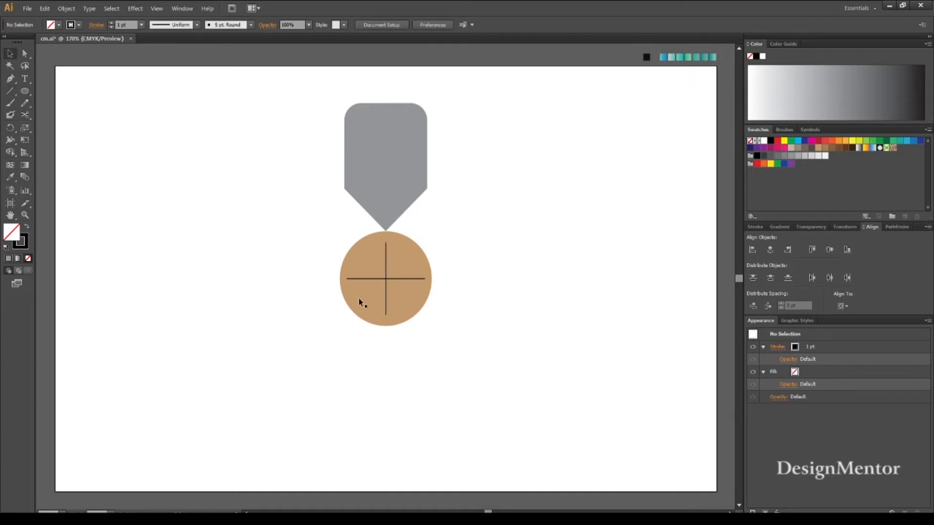
pyautogui.click(387, 287)
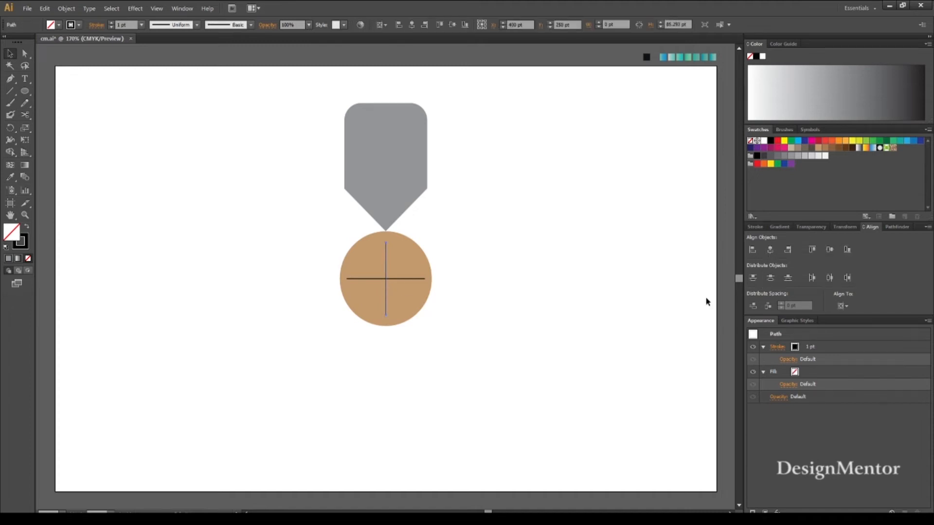
pyautogui.click(670, 325)
# Create a copy of the grey pointed shape rotated 51.5° about the crossing point of the two lines.
pyautogui.moveTo(308, 89); pyautogui.dragTo(436, 141)
pyautogui.click(215, 141)
pyautogui.click(403, 137)
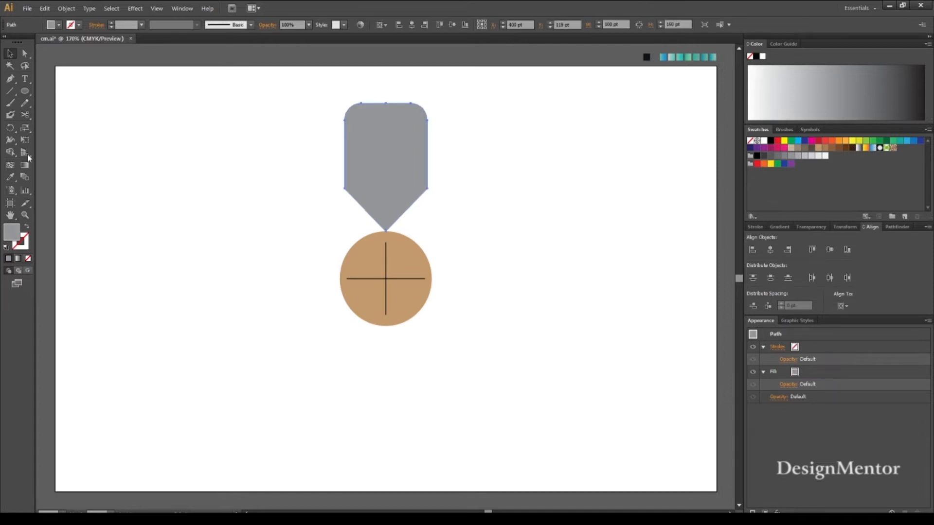
pyautogui.click(10, 128)
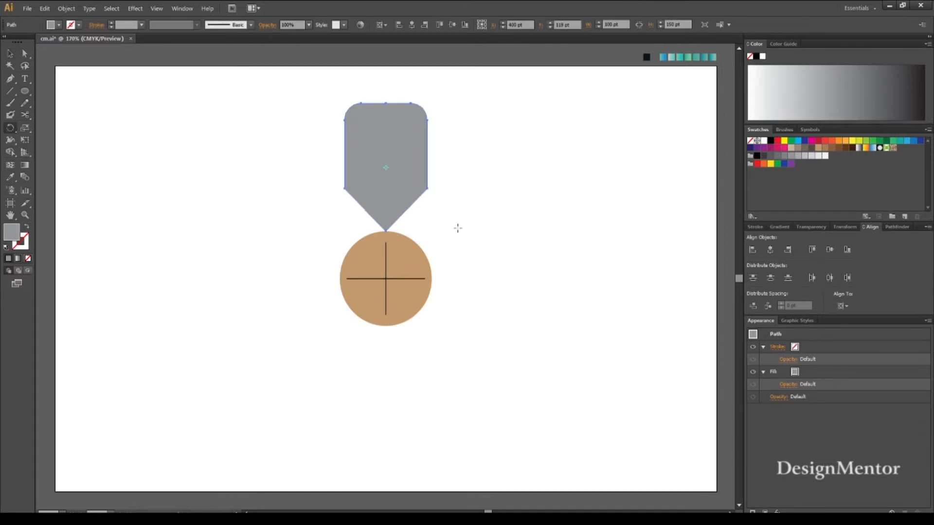
pyautogui.keyDown('alt'); pyautogui.click(385, 280); pyautogui.keyUp('alt')
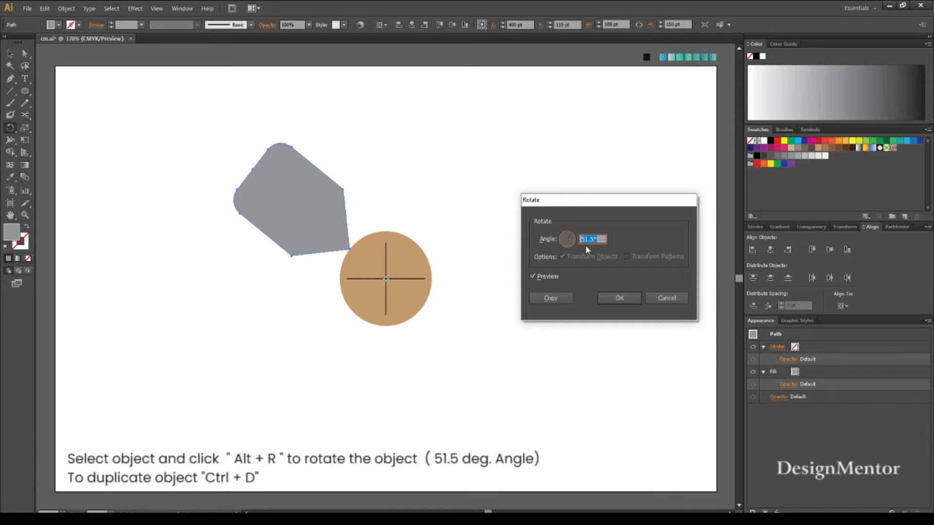
pyautogui.click(551, 297)
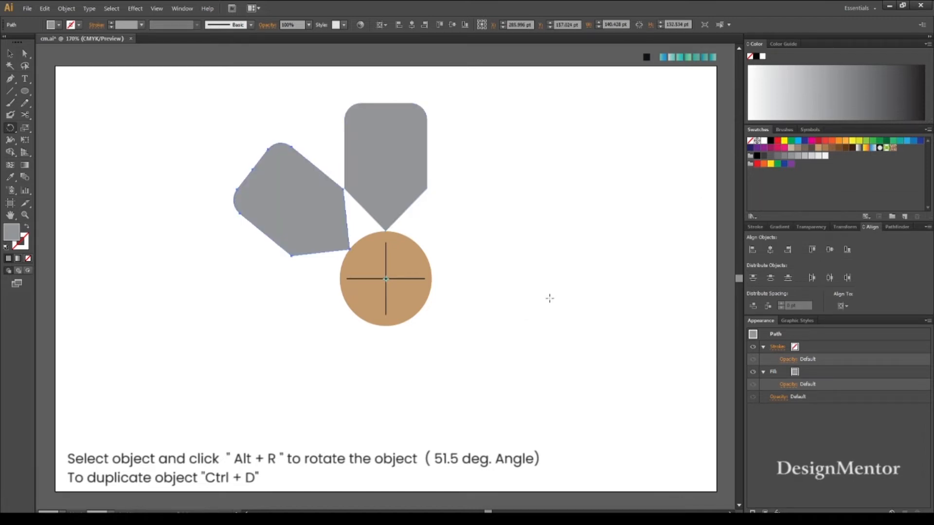
# Repeat the rotated copy until seven pointed shapes form a ring around the circle.
pyautogui.click(12, 54)
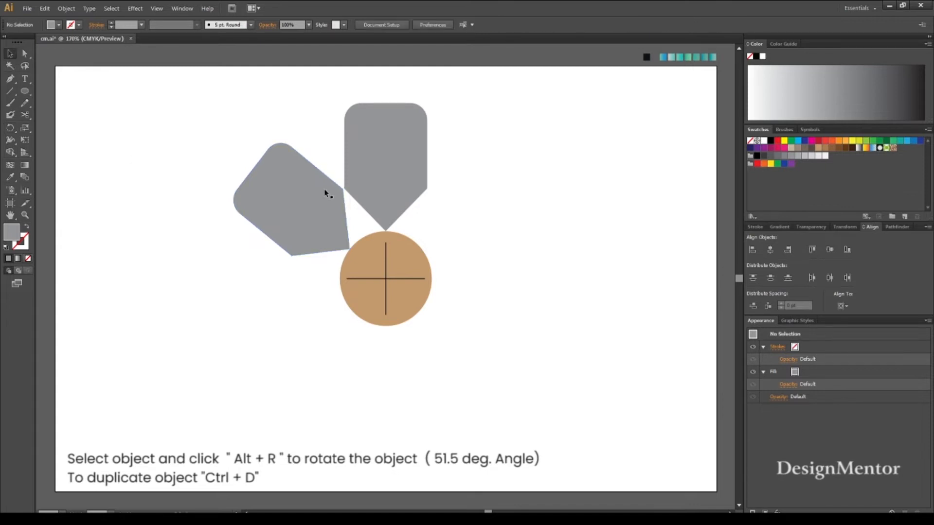
pyautogui.hotkey('ctrl', 'd')
pyautogui.hotkey('ctrl', 'd')
pyautogui.hotkey('ctrl', 'd')
pyautogui.hotkey('ctrl', 'd')
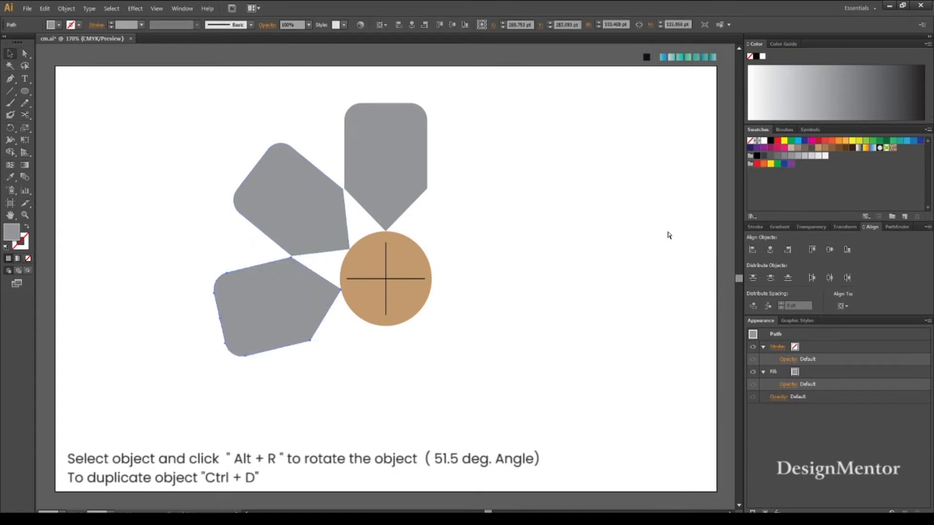
pyautogui.hotkey('ctrl', 'd')
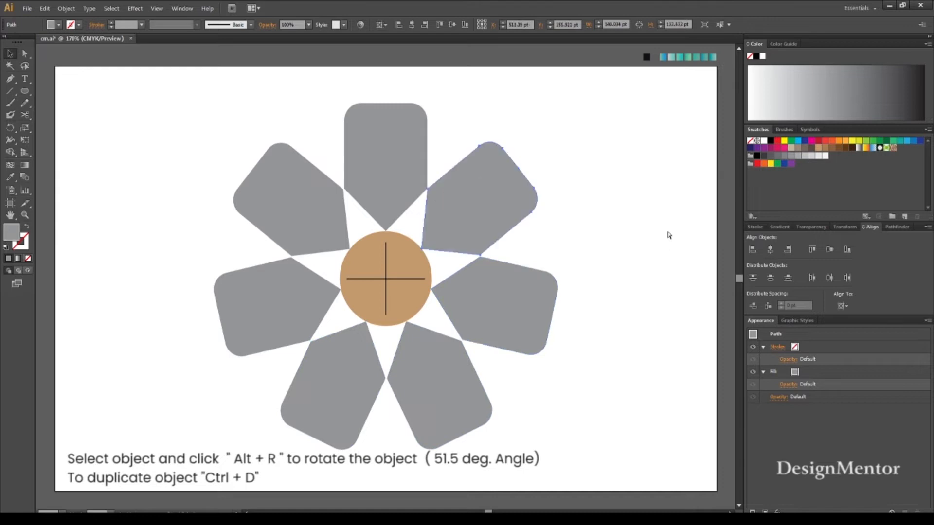
# Delete the brown circle and the two crossing lines from the centre of the ring.
pyautogui.click(591, 252)
pyautogui.click(402, 249)
pyautogui.press('Delete')
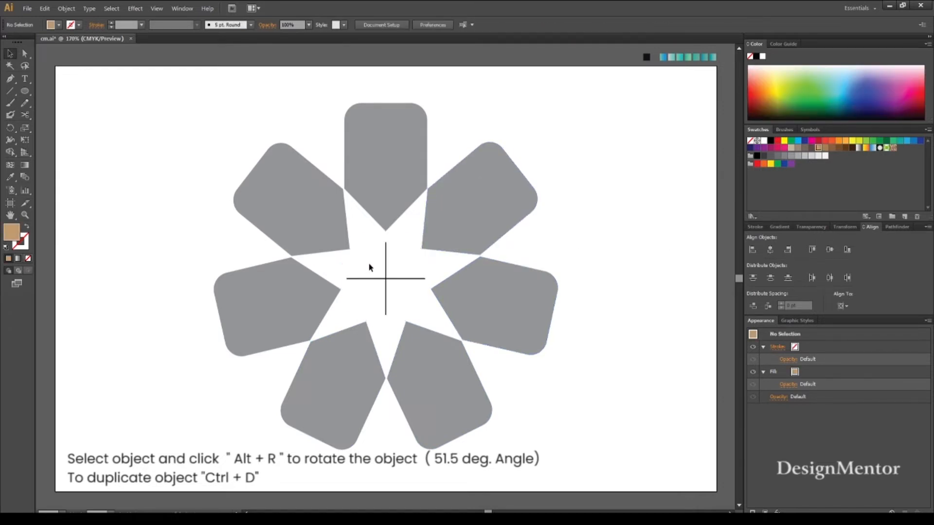
pyautogui.click(390, 287)
pyautogui.press('Delete')
# Fill the topmost petal with the blue-green gradient sampled from the first gradient square above the artboard.
pyautogui.click(382, 156)
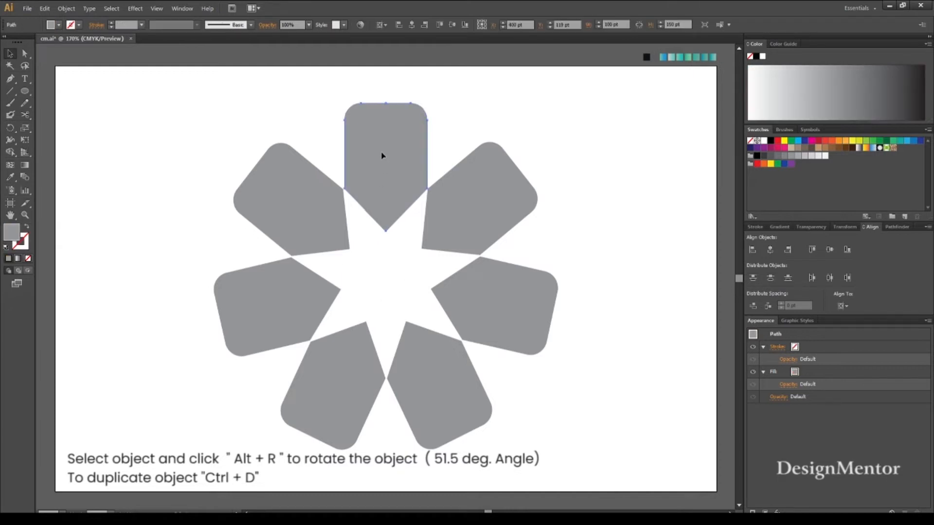
pyautogui.press('i')
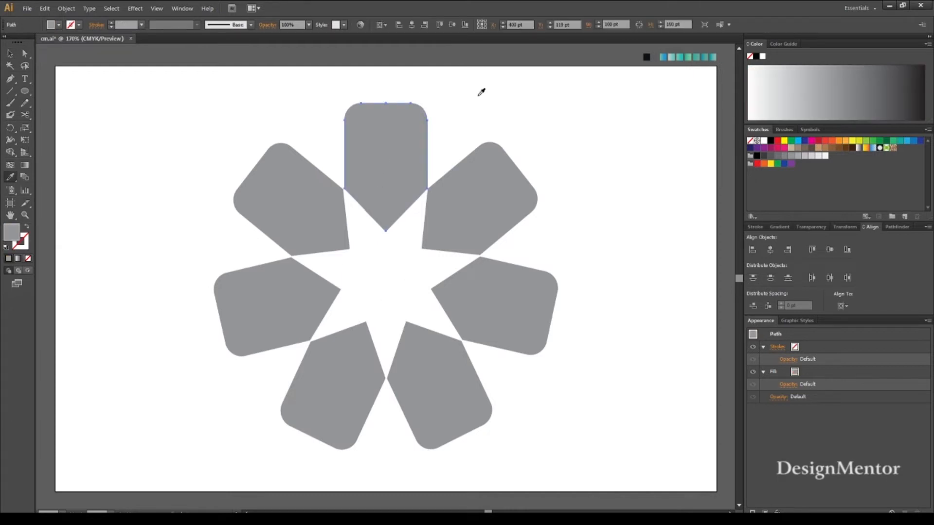
pyautogui.click(666, 55)
pyautogui.press('v')
pyautogui.click(477, 116)
# Redirect the topmost petal's gradient diagonally, with green at the lower left and blue at the upper right.
pyautogui.click(380, 153)
pyautogui.press('g')
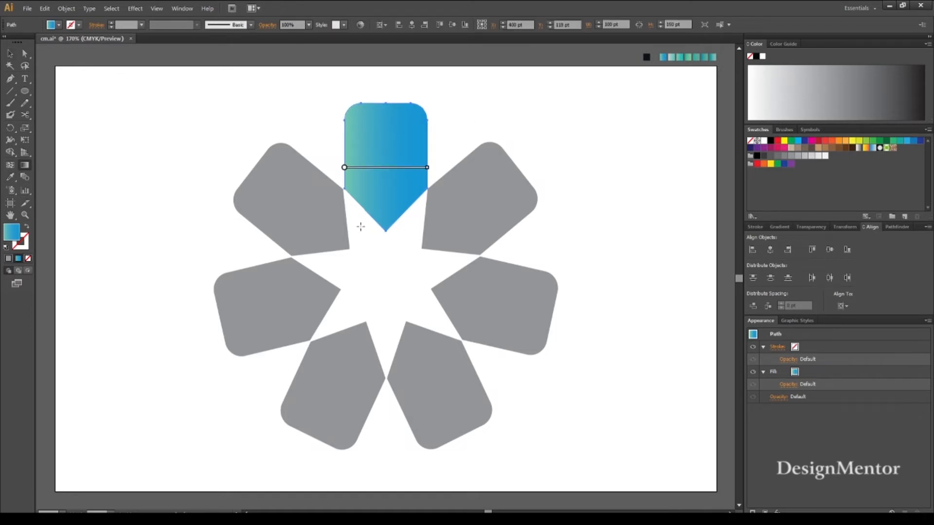
pyautogui.moveTo(359, 226); pyautogui.dragTo(441, 134)
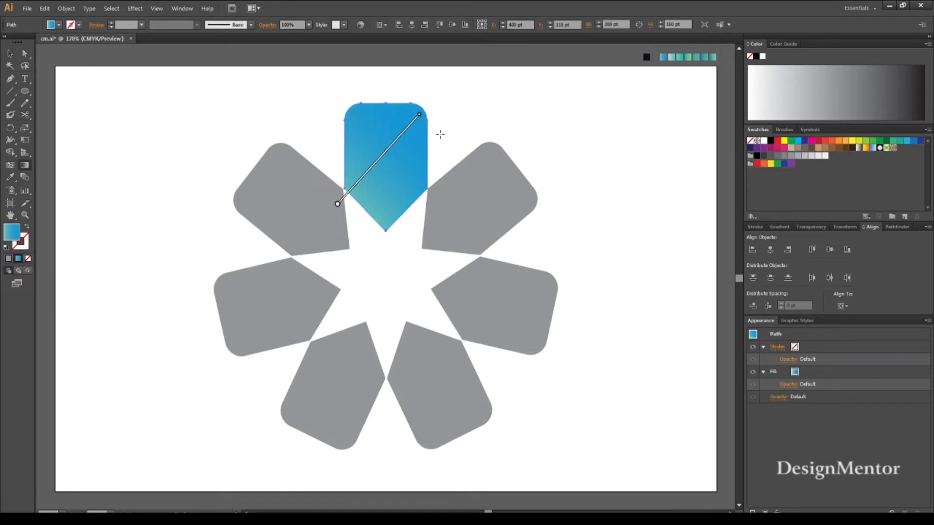
pyautogui.press('v')
pyautogui.click(128, 97)
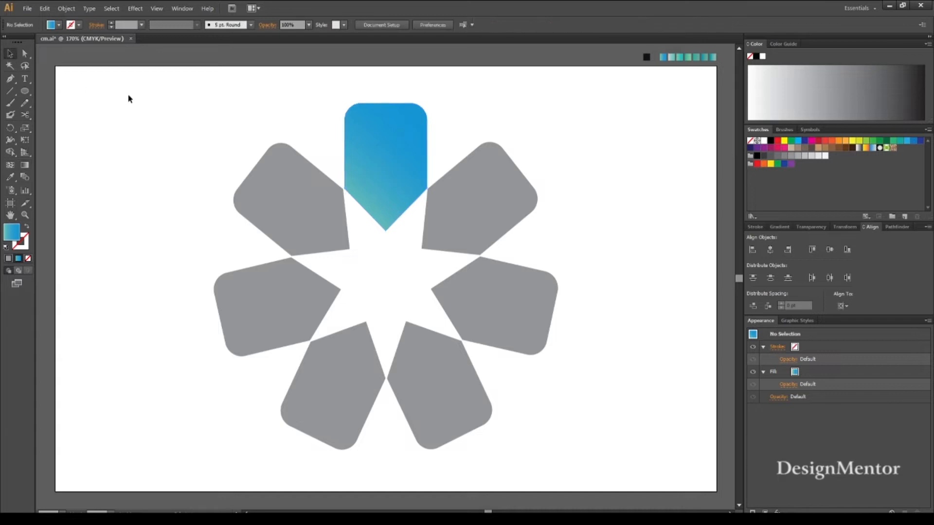
# Draw a rectangle about 131 × 94 pt near the artboard's lower right corner and fill it with the sampled near-black colour.
pyautogui.moveTo(25, 91); pyautogui.dragTo(69, 92)
pyautogui.moveTo(574, 374); pyautogui.dragTo(683, 454)
pyautogui.press('i')
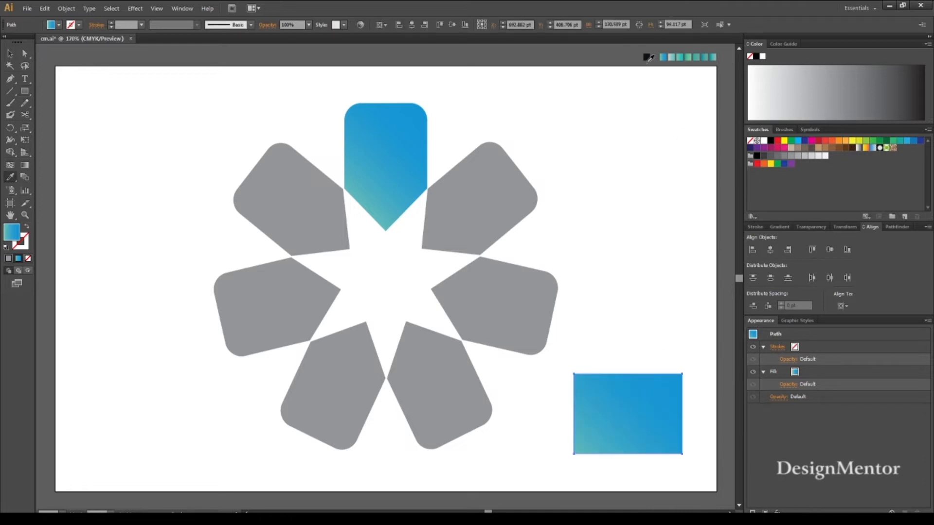
pyautogui.click(645, 59)
pyautogui.press('v')
pyautogui.click(645, 289)
# Send the dark rectangle to the back, behind all the petals.
pyautogui.click(664, 392)
pyautogui.rightClick(664, 392)
pyautogui.moveTo(691, 369)
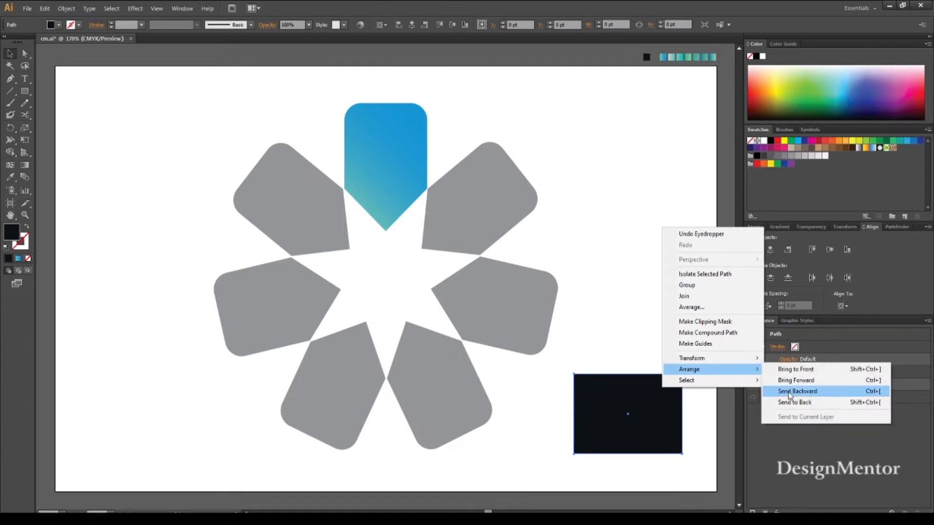
pyautogui.click(797, 404)
pyautogui.click(675, 254)
# Resize the dark rectangle to 800 pt wide and 500 pt high.
pyautogui.click(663, 390)
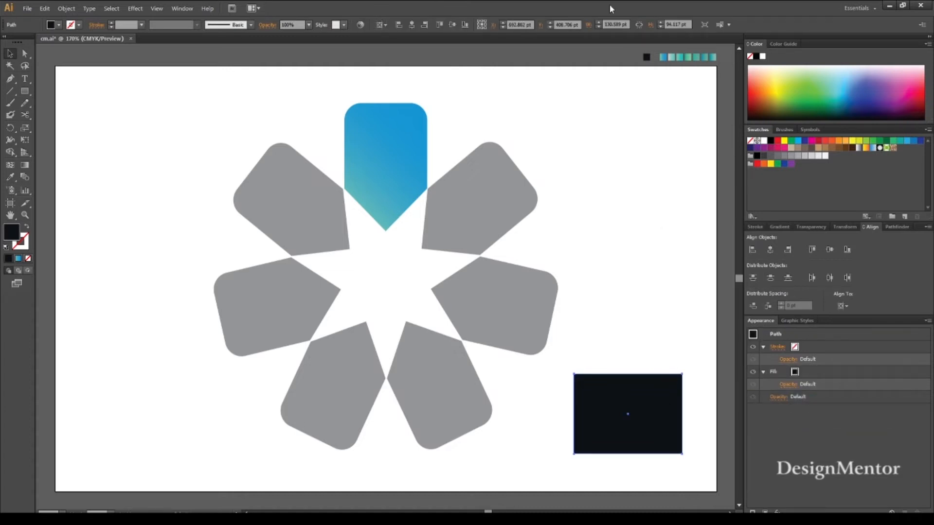
pyautogui.click(617, 24)
pyautogui.doubleClick(618, 24)
pyautogui.write('800')
pyautogui.press('Tab')
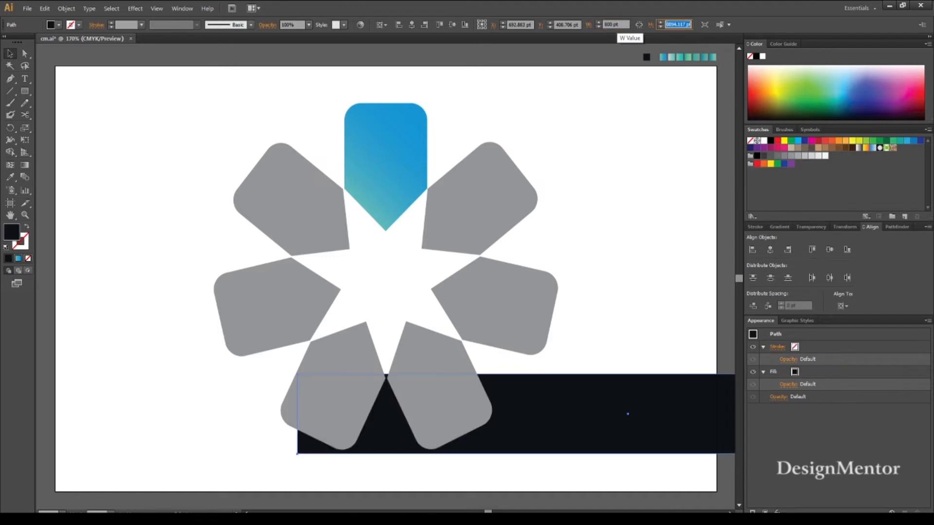
pyautogui.write('500')
pyautogui.press('Return')
# Centre the dark rectangle horizontally and vertically on the artboard as a full background.
pyautogui.click(769, 250)
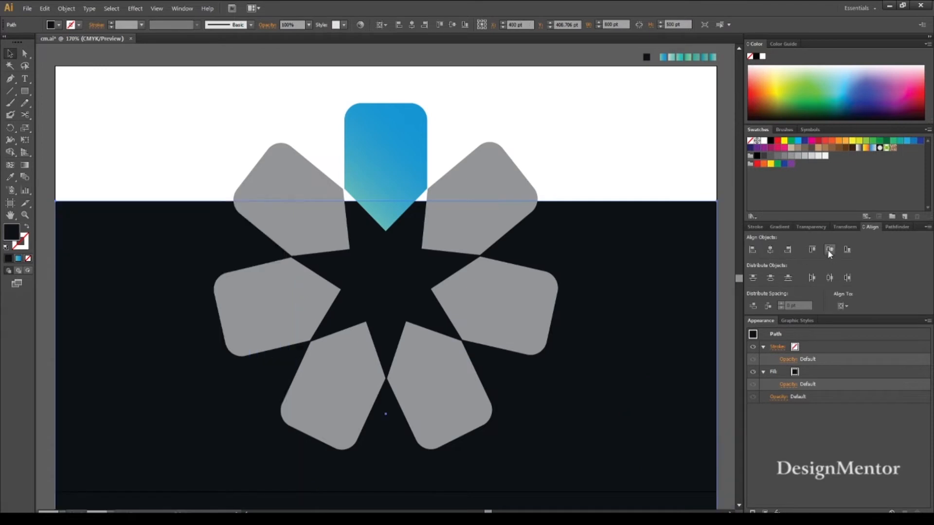
pyautogui.click(830, 250)
pyautogui.press('i')
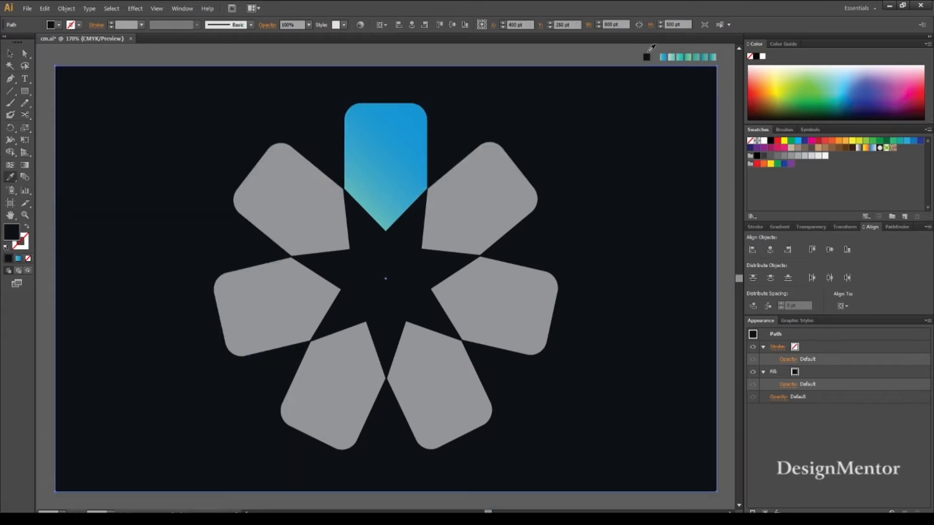
pyautogui.press('v')
pyautogui.press('i')
pyautogui.press('v')
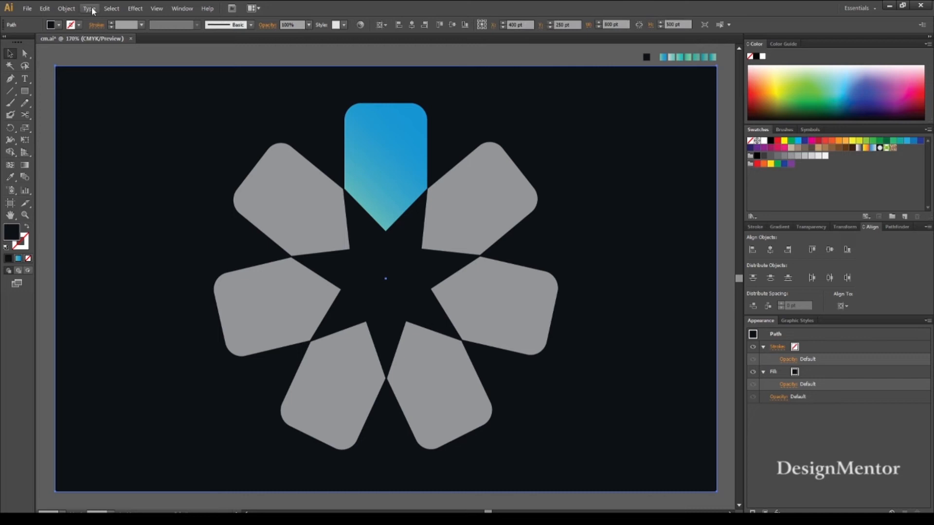
# Lock the dark background rectangle.
pyautogui.click(66, 9)
pyautogui.moveTo(88, 67)
pyautogui.click(214, 67)
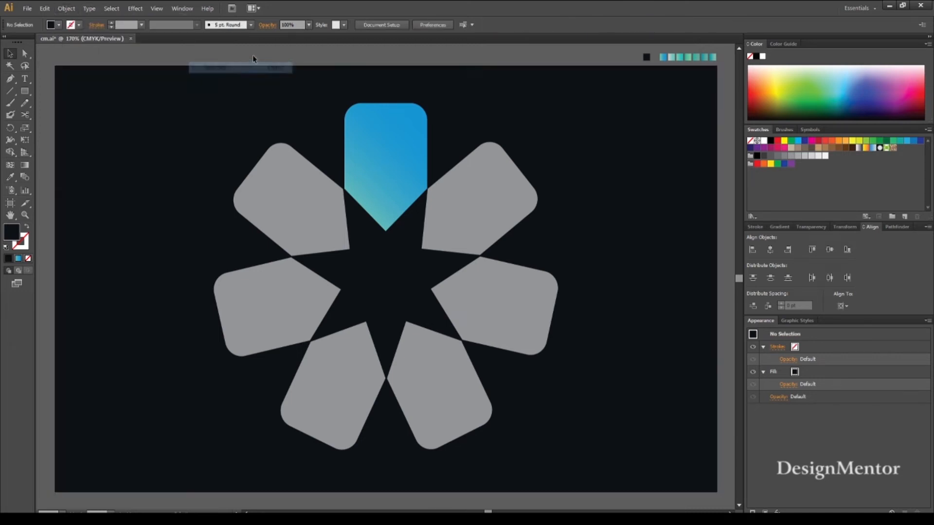
# Fill the upper-right petal with the grey-to-teal gradient sampled from the second gradient square above the artboard.
pyautogui.click(501, 196)
pyautogui.press('i')
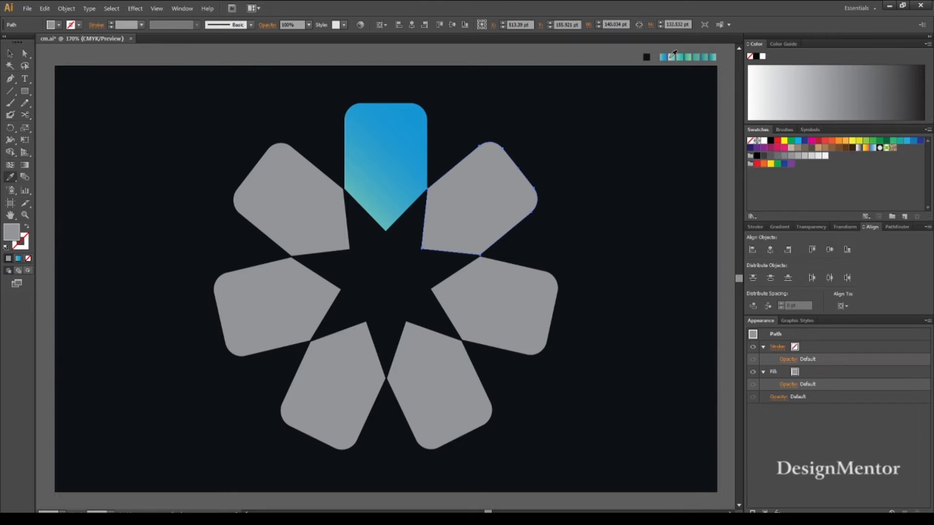
pyautogui.click(674, 55)
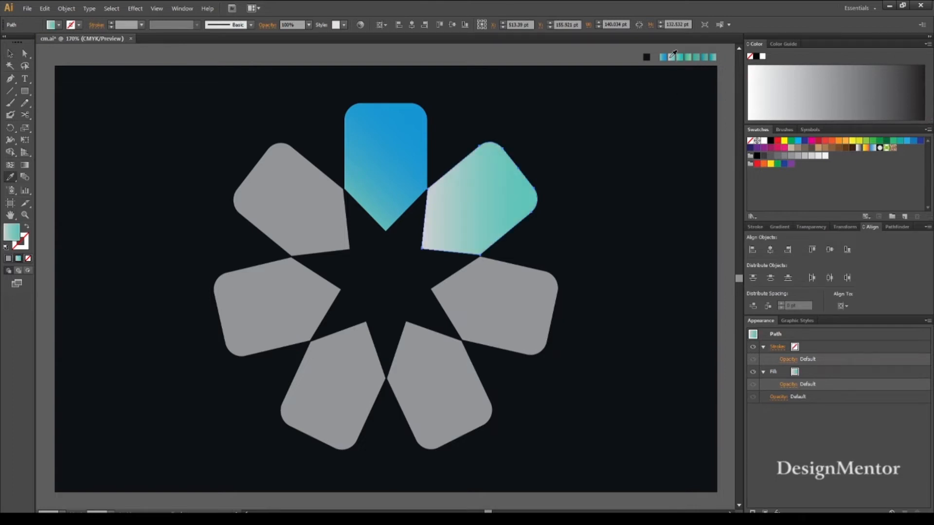
# Redraw the upper-right petal's gradient from its inner edge slightly upward to just beyond its outer corner.
pyautogui.press('g')
pyautogui.moveTo(415, 218); pyautogui.dragTo(530, 228)
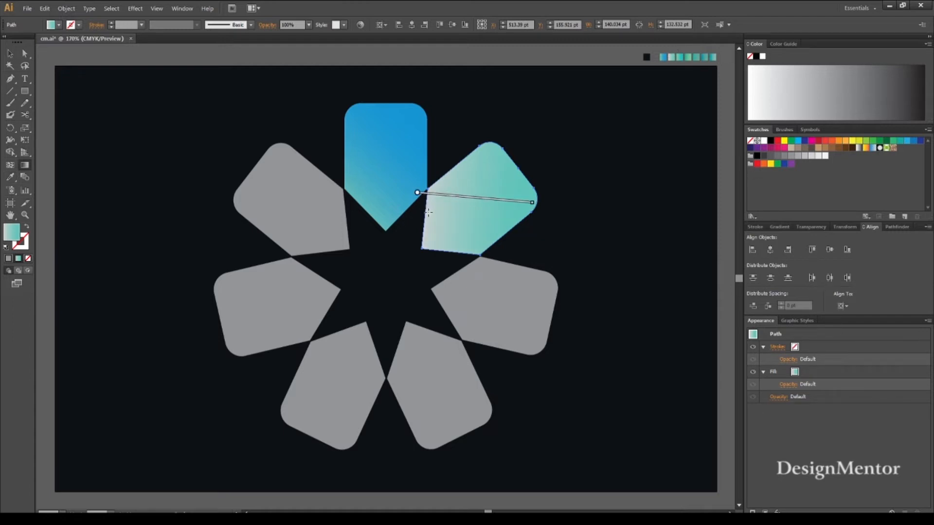
pyautogui.moveTo(418, 217); pyautogui.dragTo(564, 195)
pyautogui.moveTo(433, 172); pyautogui.dragTo(592, 215)
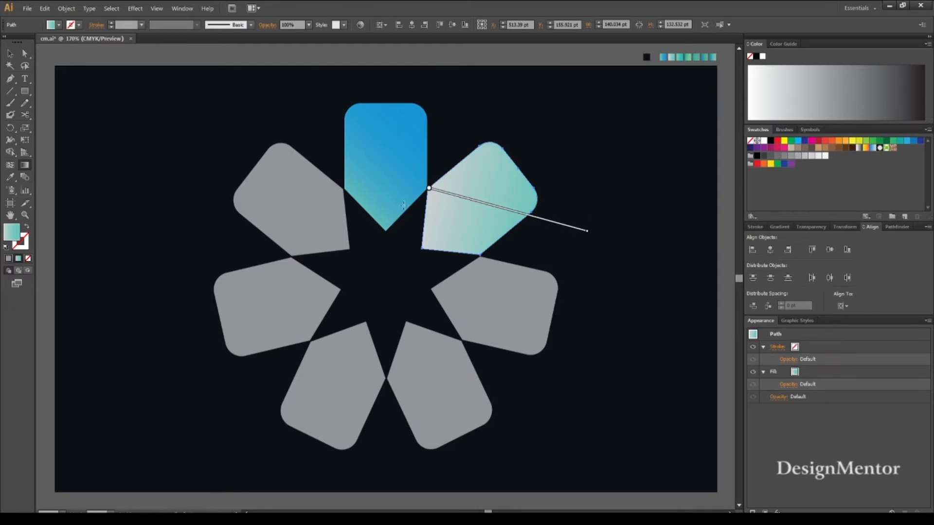
pyautogui.moveTo(414, 193)
pyautogui.mouseDown()
pyautogui.moveTo(554, 214)
pyautogui.moveTo(552, 203)
pyautogui.mouseUp()
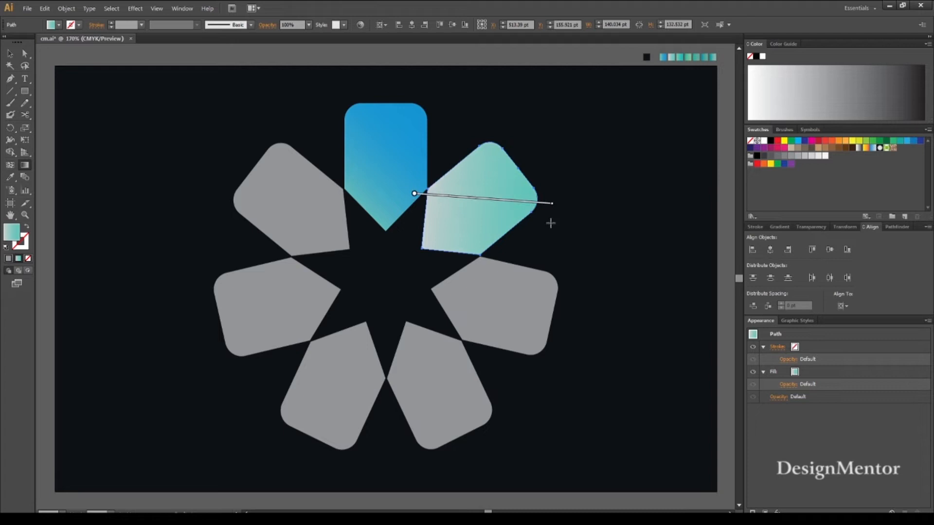
pyautogui.moveTo(399, 220)
pyautogui.mouseDown()
pyautogui.moveTo(567, 206)
pyautogui.moveTo(558, 180)
pyautogui.mouseUp()
pyautogui.click(9, 53)
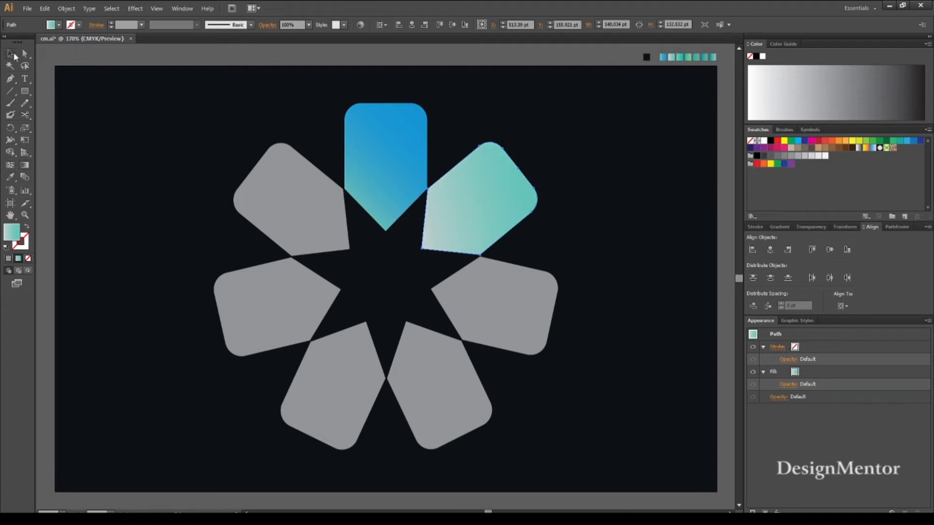
pyautogui.click(128, 93)
# Fill the middle-right petal with the third sample gradient, running diagonally from green at its upper inner side to turquoise at the lower outer corner.
pyautogui.click(526, 295)
pyautogui.press('i')
pyautogui.click(681, 55)
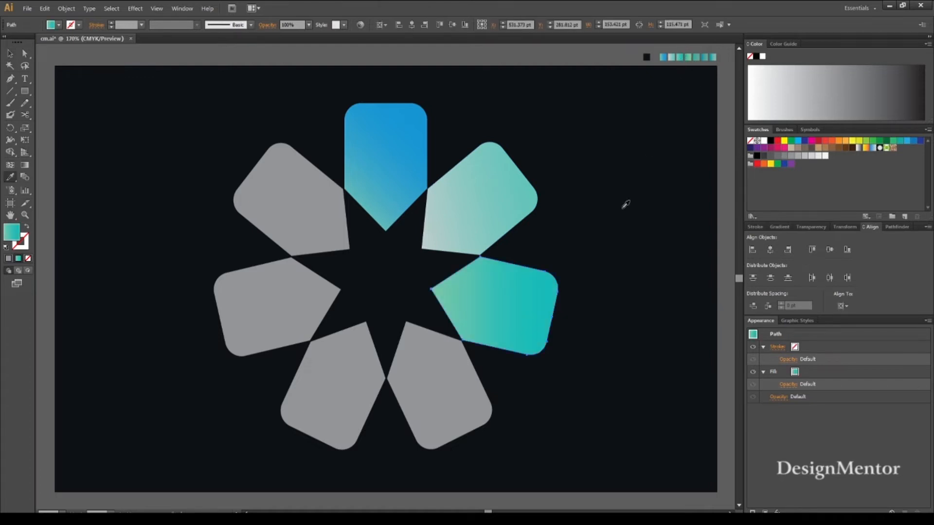
pyautogui.press('g')
pyautogui.moveTo(460, 252)
pyautogui.mouseDown()
pyautogui.moveTo(532, 354)
pyautogui.moveTo(549, 359)
pyautogui.mouseUp()
pyautogui.click(10, 53)
pyautogui.click(170, 157)
# Fill the lower-right petal with the fourth sample gradient, running from darker green at the outer end to light green towards the centre.
pyautogui.click(435, 392)
pyautogui.press('i')
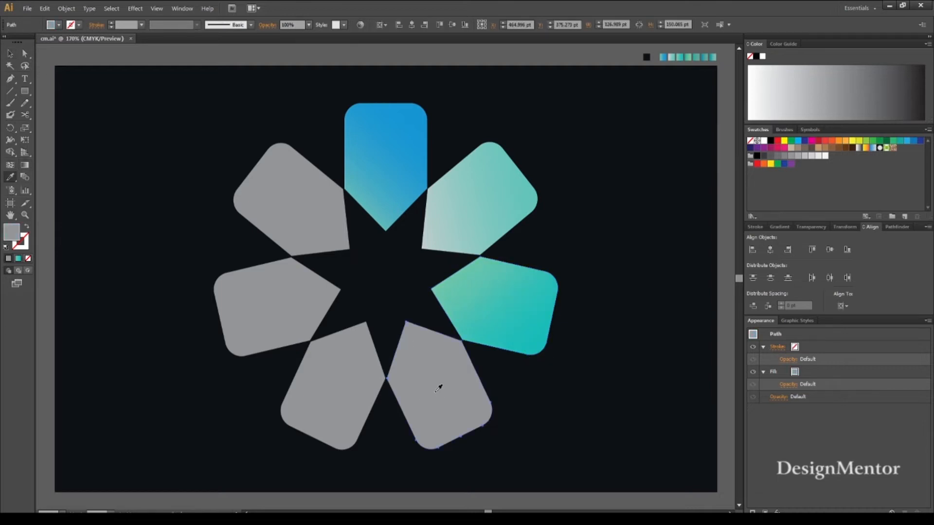
pyautogui.click(689, 59)
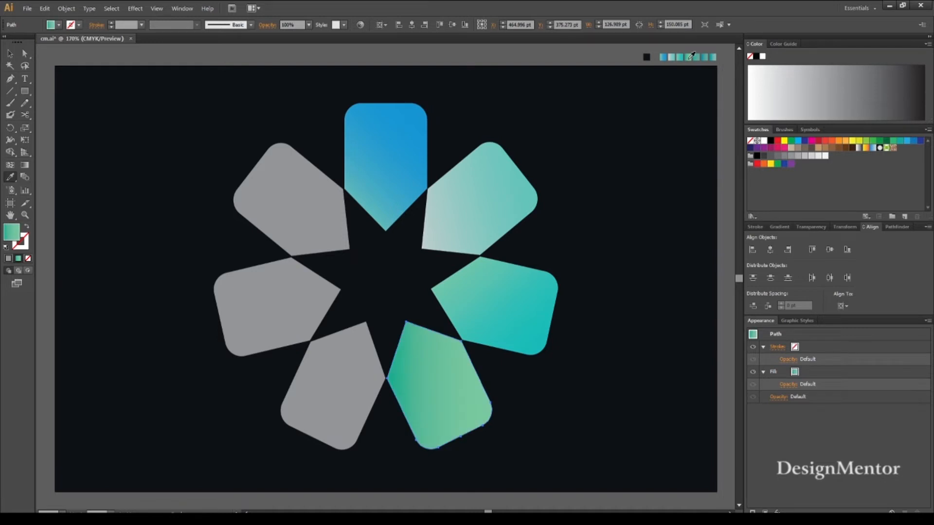
pyautogui.press('g')
pyautogui.moveTo(438, 313)
pyautogui.mouseDown()
pyautogui.moveTo(418, 464)
pyautogui.moveTo(441, 322)
pyautogui.mouseUp()
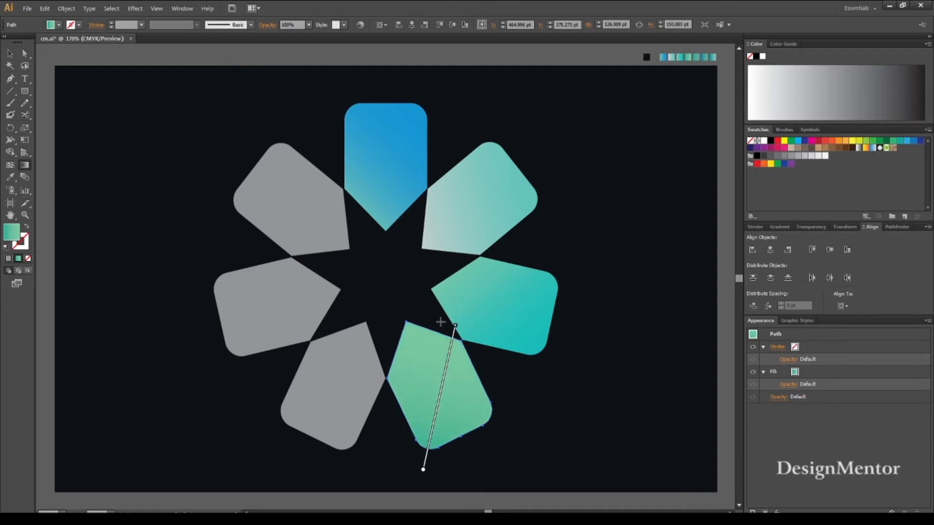
pyautogui.click(9, 54)
pyautogui.click(73, 97)
# Fill the lower-left petal with the fifth sample gradient, running from teal at its outer left side to muted green at its right side.
pyautogui.click(319, 375)
pyautogui.press('i')
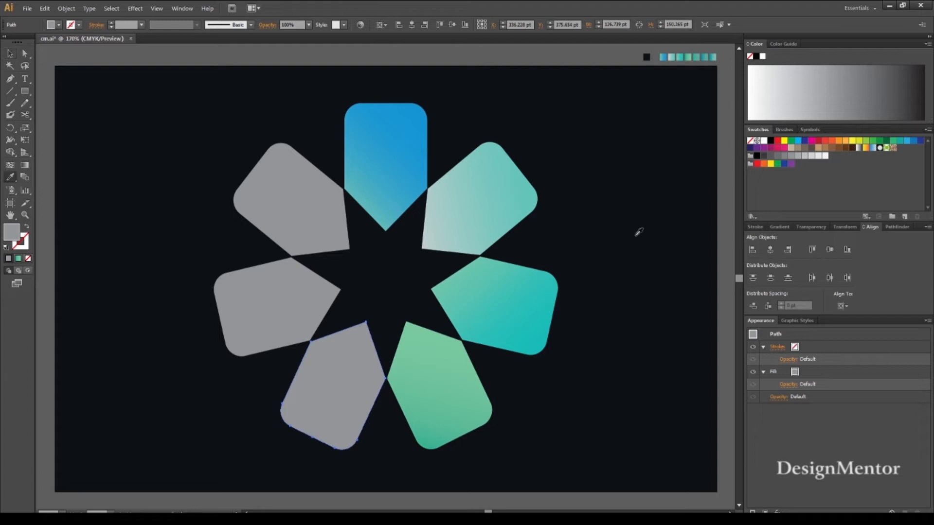
pyautogui.click(701, 56)
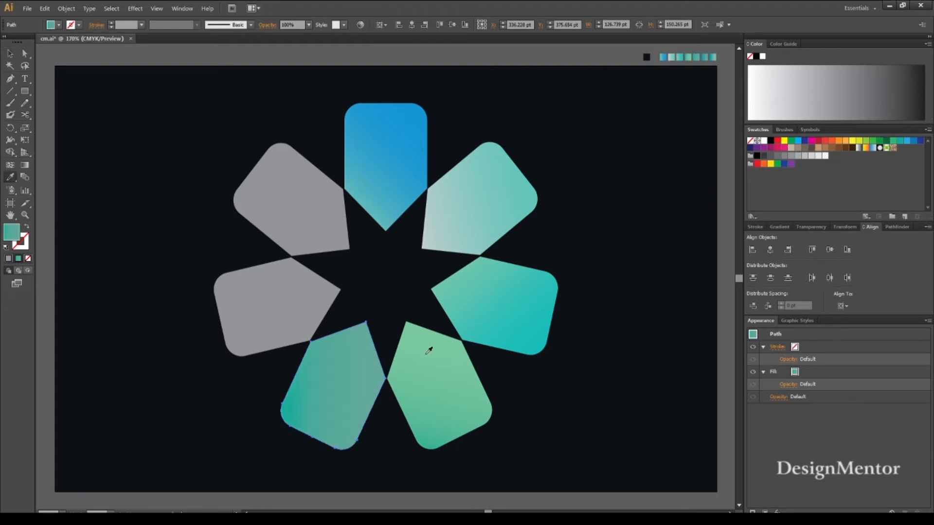
pyautogui.press('g')
pyautogui.moveTo(390, 346)
pyautogui.mouseDown()
pyautogui.moveTo(261, 403)
pyautogui.moveTo(390, 355)
pyautogui.mouseUp()
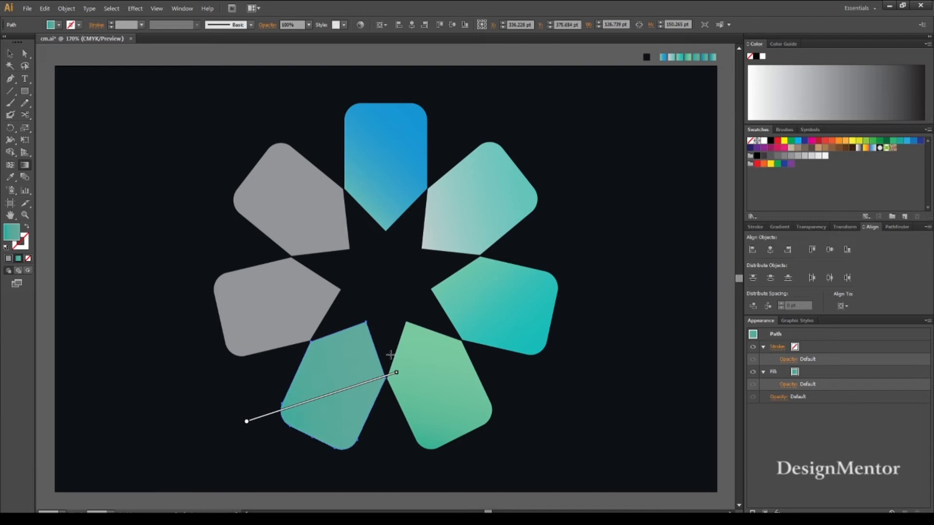
pyautogui.click(10, 53)
pyautogui.click(114, 136)
# Fill the middle-left petal with the sixth sample gradient, running diagonally from blue at the upper outer corner to green at the lower inner side.
pyautogui.click(291, 311)
pyautogui.press('i')
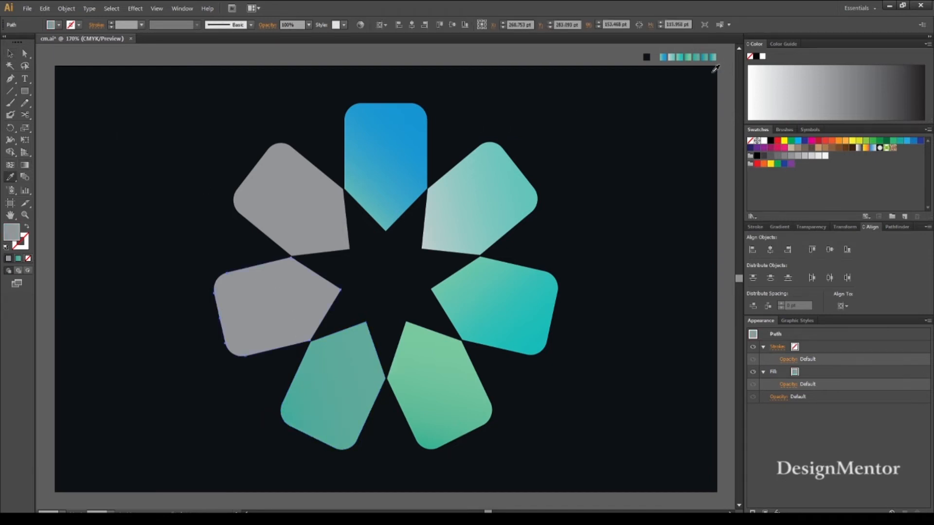
pyautogui.click(705, 58)
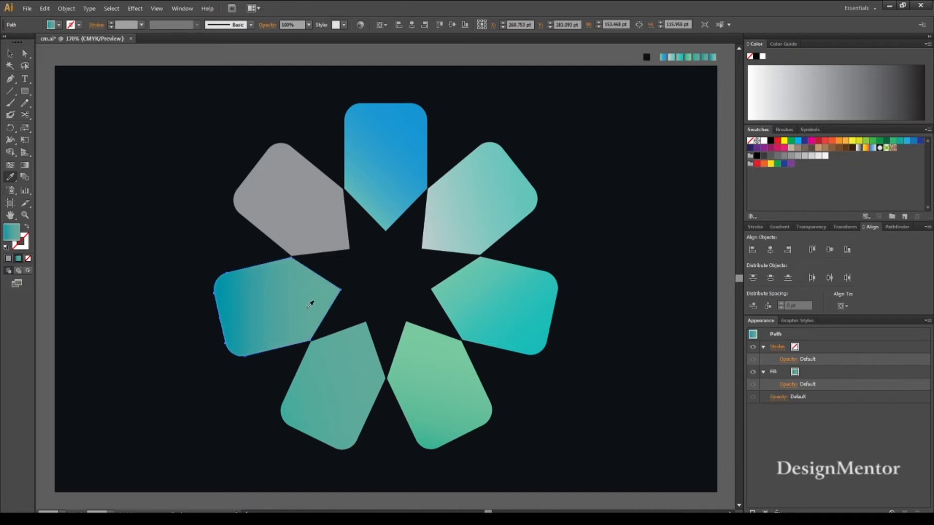
pyautogui.press('space')
pyautogui.press('g')
pyautogui.moveTo(350, 319)
pyautogui.mouseDown()
pyautogui.moveTo(208, 254)
pyautogui.moveTo(334, 327)
pyautogui.moveTo(341, 320)
pyautogui.mouseUp()
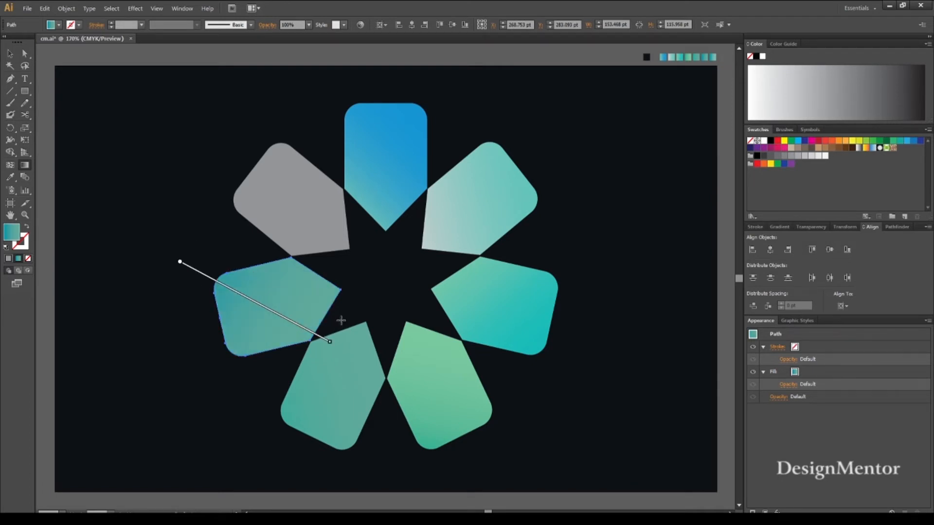
pyautogui.click(9, 53)
pyautogui.click(174, 142)
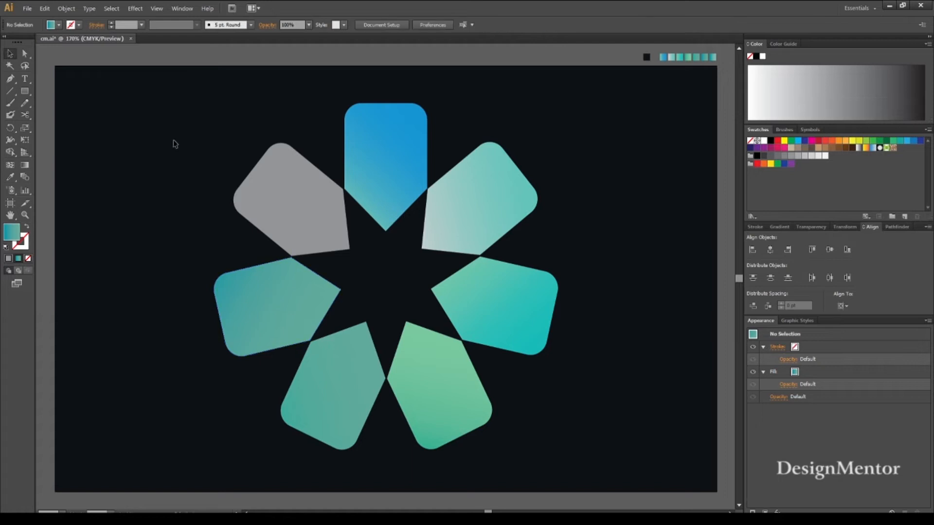
# Fill the upper-left petal with the gradient sampled from the last gradient square above the artboard.
pyautogui.click(284, 196)
pyautogui.press('g')
pyautogui.press('i')
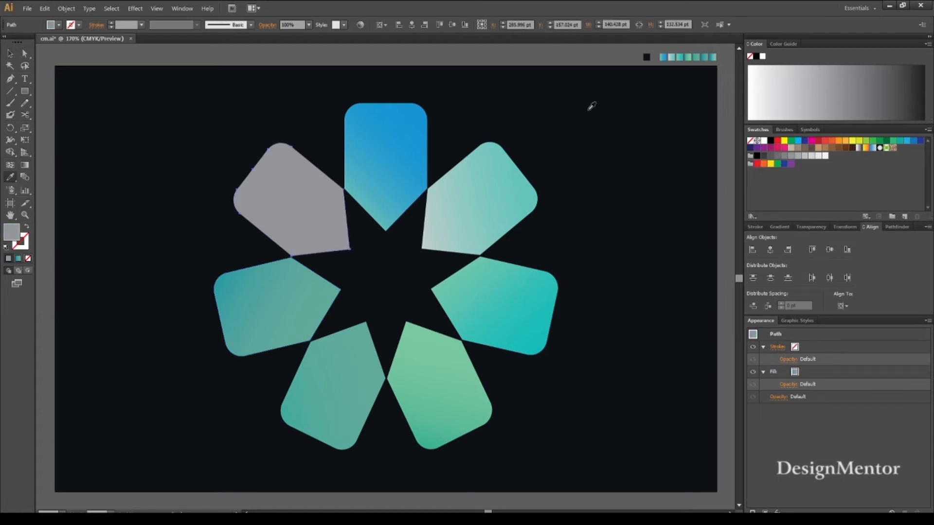
pyautogui.click(714, 57)
# Redirect the upper-left petal's gradient from dark teal at its outer top to pale green at its inner end.
pyautogui.press('g')
pyautogui.moveTo(295, 266)
pyautogui.mouseDown()
pyautogui.moveTo(316, 202)
pyautogui.moveTo(305, 146)
pyautogui.moveTo(285, 143)
pyautogui.moveTo(305, 142)
pyautogui.moveTo(317, 267)
pyautogui.moveTo(295, 262)
pyautogui.mouseUp()
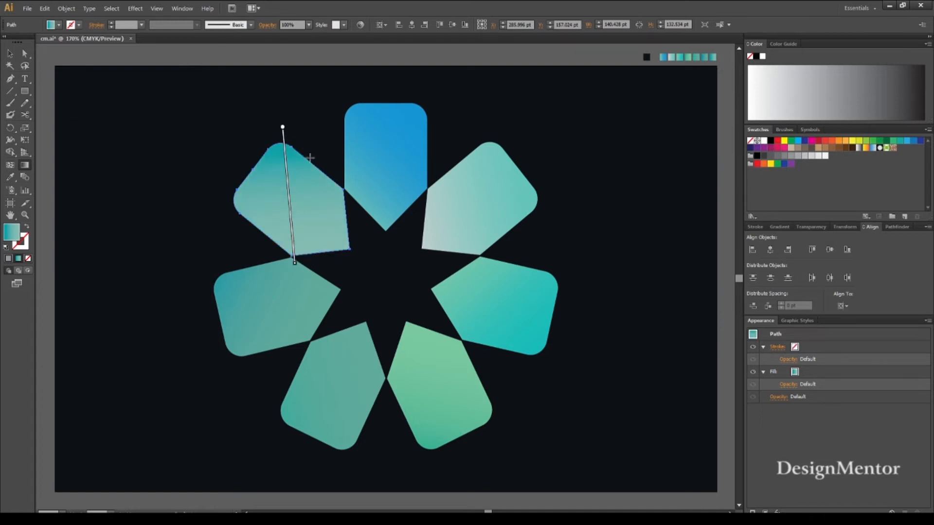
pyautogui.moveTo(257, 117)
pyautogui.mouseDown()
pyautogui.moveTo(319, 271)
pyautogui.moveTo(315, 265)
pyautogui.mouseUp()
pyautogui.moveTo(320, 316)
pyautogui.mouseDown()
pyautogui.moveTo(282, 141)
pyautogui.moveTo(268, 121)
pyautogui.moveTo(319, 271)
pyautogui.moveTo(296, 264)
pyautogui.mouseUp()
pyautogui.moveTo(283, 162)
pyautogui.mouseDown()
pyautogui.moveTo(313, 263)
pyautogui.moveTo(298, 262)
pyautogui.mouseUp()
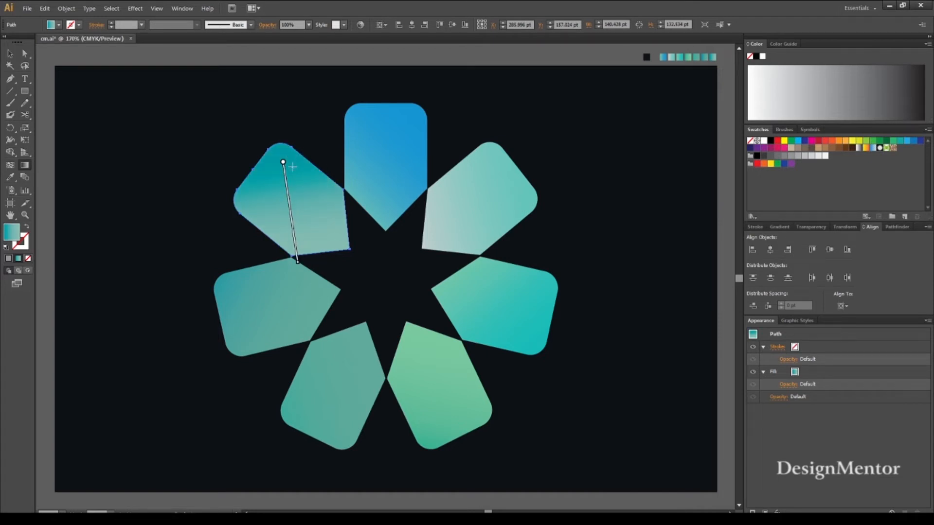
pyautogui.moveTo(269, 140)
pyautogui.mouseDown()
pyautogui.moveTo(328, 271)
pyautogui.moveTo(311, 265)
pyautogui.mouseUp()
pyautogui.click(10, 54)
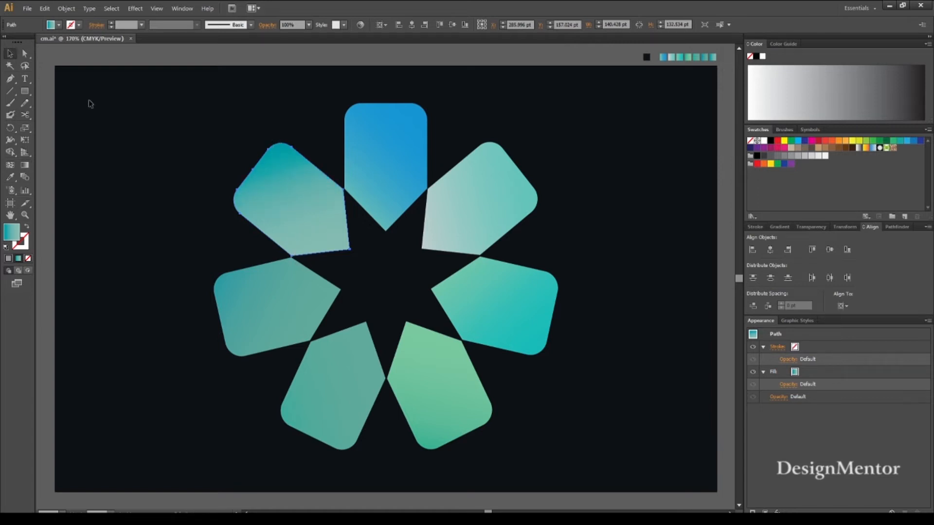
pyautogui.click(90, 104)
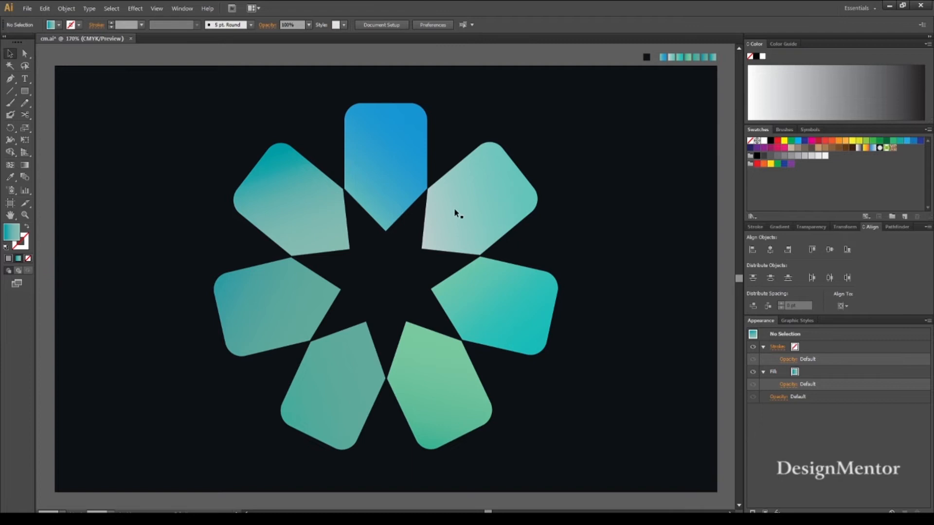
# Shorten the upper-right petal's gradient so it runs nearly horizontally from the inner edge to about the petal's middle.
pyautogui.click(459, 209)
pyautogui.press('g')
pyautogui.moveTo(429, 206)
pyautogui.mouseDown()
pyautogui.moveTo(539, 217)
pyautogui.moveTo(538, 190)
pyautogui.mouseUp()
pyautogui.moveTo(412, 202)
pyautogui.mouseDown()
pyautogui.moveTo(504, 206)
pyautogui.moveTo(503, 198)
pyautogui.mouseUp()
pyautogui.click(10, 54)
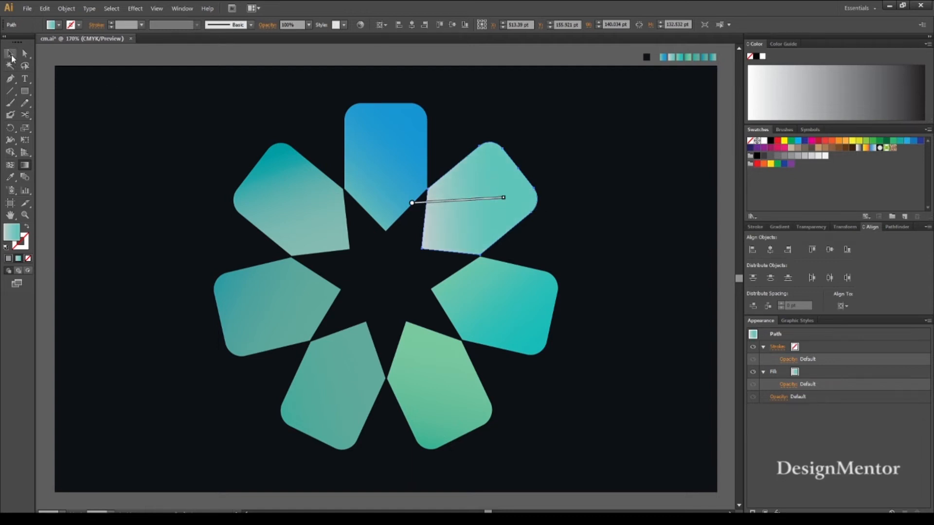
pyautogui.click(99, 109)
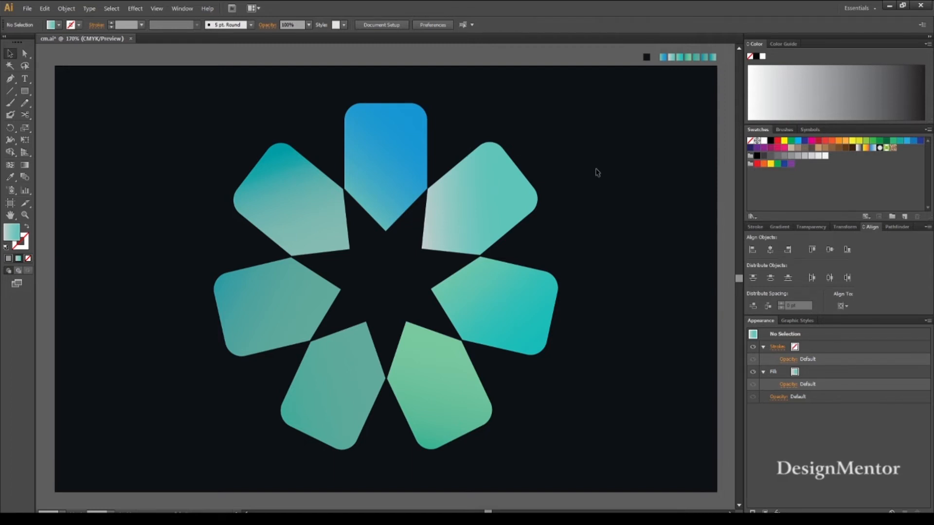
# Draw a white 40 × 40 pt circle without a stroke on the top petal using the Ellipse tool.
pyautogui.click(58, 25)
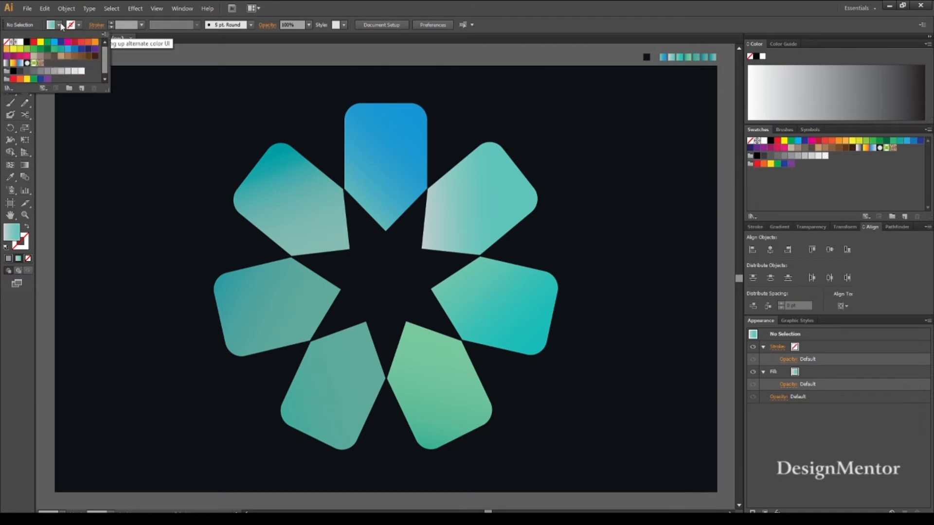
pyautogui.click(22, 47)
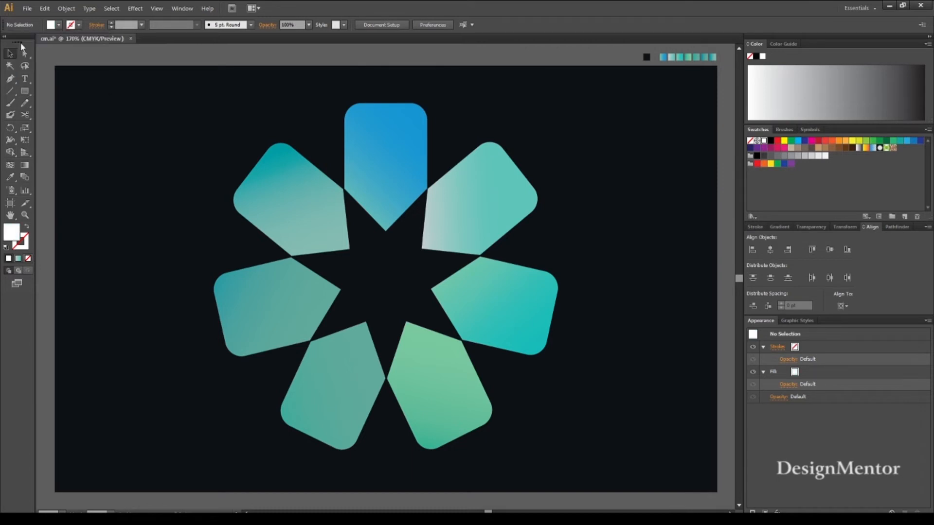
pyautogui.moveTo(24, 91); pyautogui.dragTo(79, 111)
pyautogui.click(381, 168)
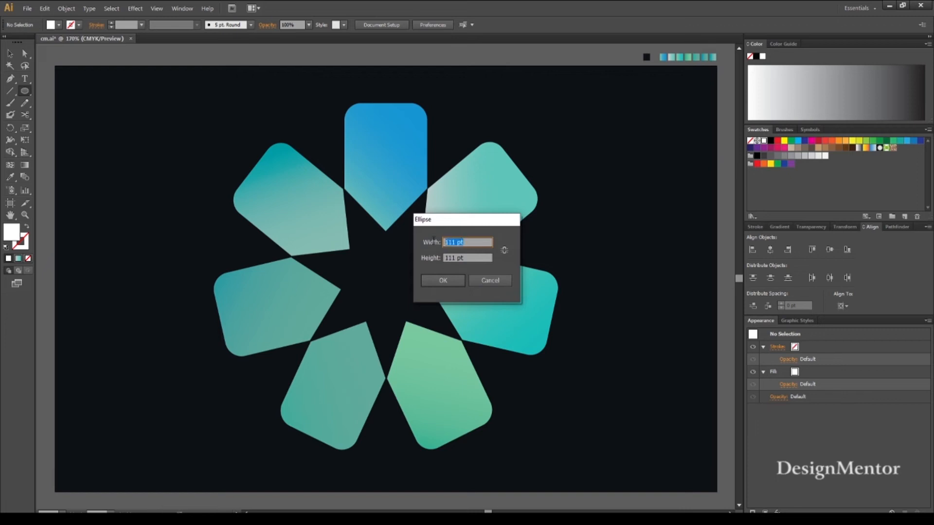
pyautogui.write('40')
pyautogui.press('Tab')
pyautogui.write('40')
pyautogui.press('Return')
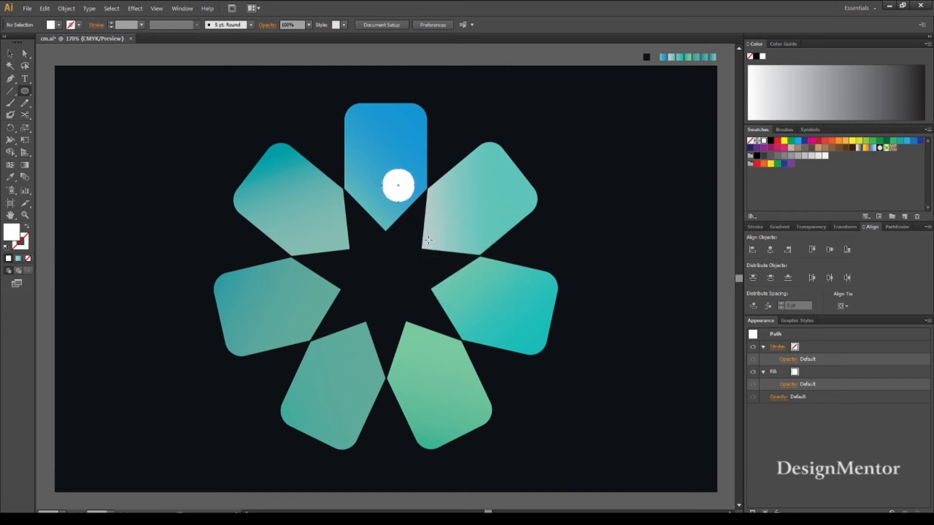
# Centre the white circle on the artboard and move it straight up to Y 140 pt, inside the top petal's pointed end.
pyautogui.click(771, 250)
pyautogui.click(829, 250)
pyautogui.press('v')
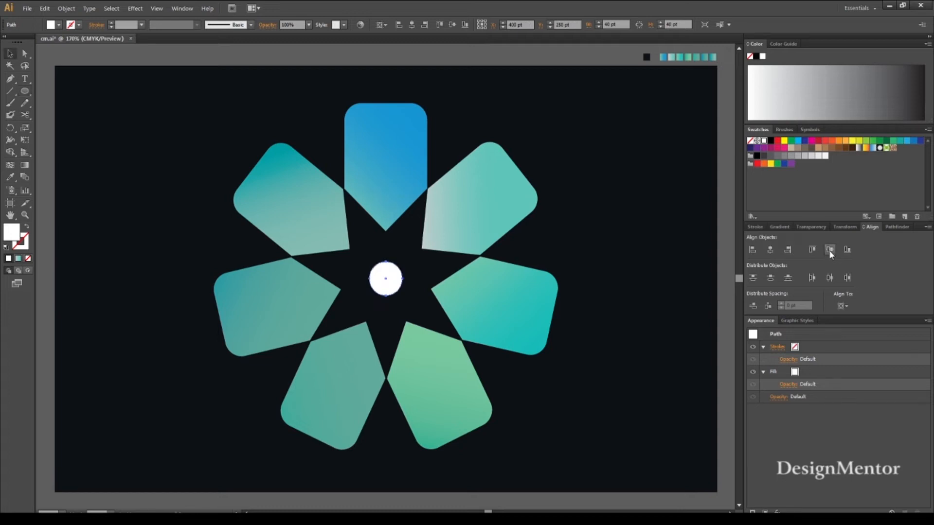
pyautogui.hotkey('shift', 'Up')
pyautogui.hotkey('shift', 'Up')
pyautogui.hotkey('shift', 'Up')
pyautogui.hotkey('shift', 'Up')
pyautogui.hotkey('shift', 'Up')
pyautogui.hotkey('shift', 'Up')
pyautogui.hotkey('shift', 'Up')
pyautogui.hotkey('shift', 'Up')
pyautogui.hotkey('shift', 'Up')
pyautogui.hotkey('shift', 'Up')
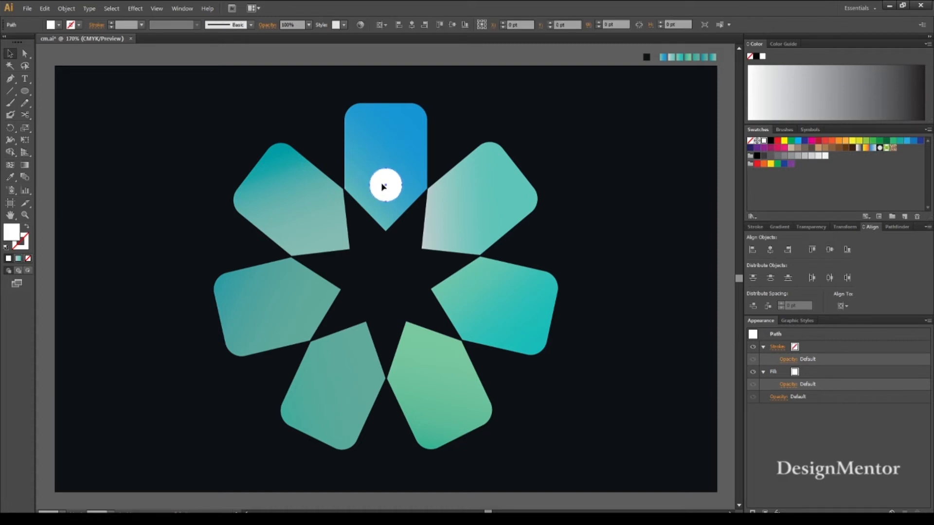
# Give the circle a 1 pt blue stroke and a Multiply drop shadow at 35% opacity, offsets X 0 pt and Y 2 pt, blur 2 pt.
pyautogui.click(78, 27)
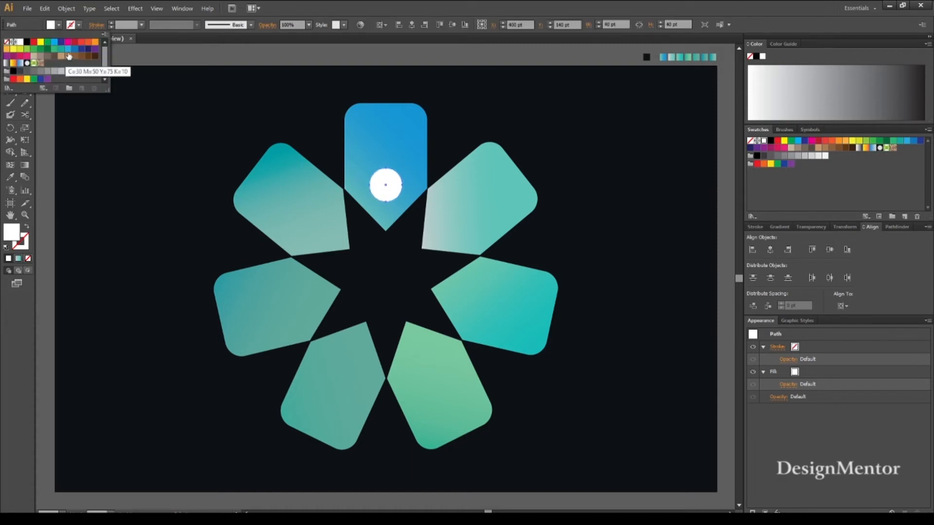
pyautogui.click(69, 49)
pyautogui.click(135, 8)
pyautogui.moveTo(158, 94)
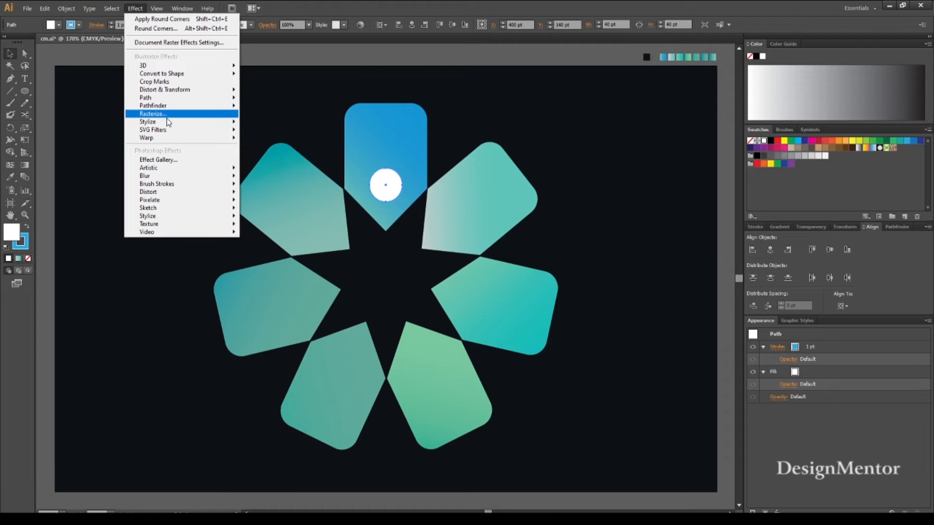
pyautogui.moveTo(168, 125)
pyautogui.click(252, 124)
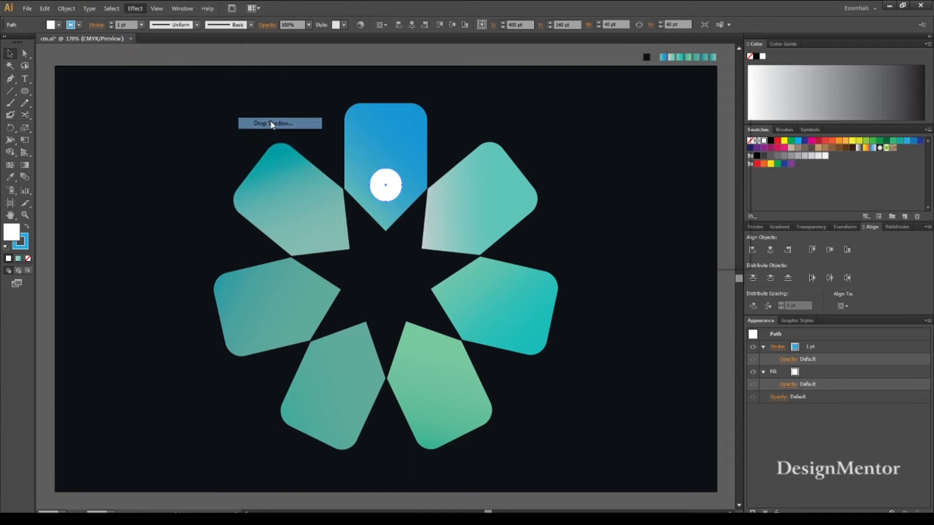
pyautogui.click(663, 179)
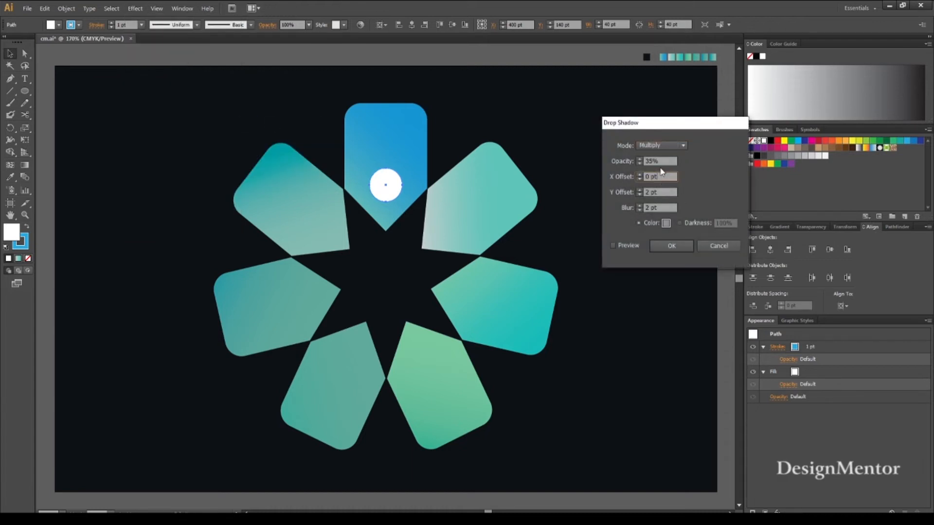
pyautogui.click(623, 179)
pyautogui.press('Tab')
pyautogui.click(612, 246)
pyautogui.click(671, 246)
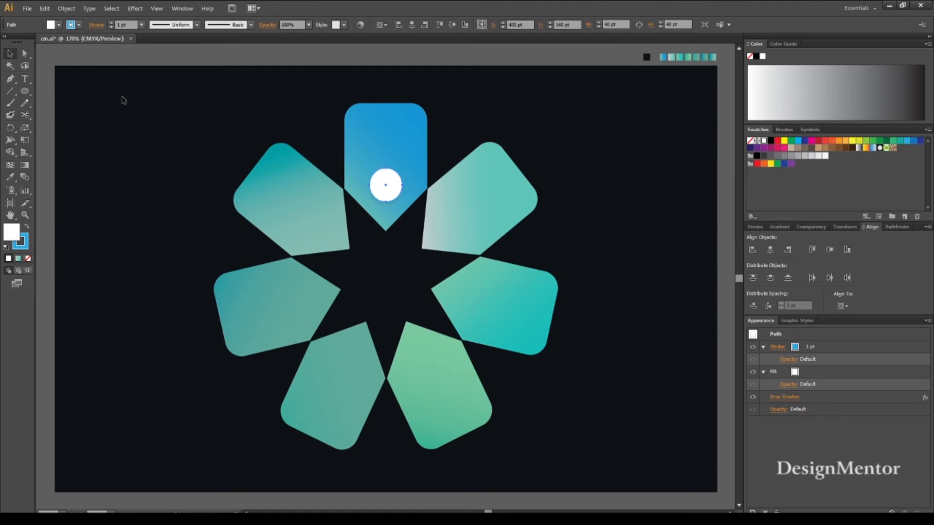
# Duplicate the top petal's white circle in place and move the copy onto the inner end of the upper-right petal.
pyautogui.hotkey('ctrl', 'c')
pyautogui.hotkey('ctrl', 'f')
pyautogui.hotkey('shift', 'Right')
pyautogui.hotkey('shift', 'Right')
pyautogui.hotkey('shift', 'Right')
pyautogui.hotkey('shift', 'Right')
pyautogui.hotkey('shift', 'Right')
pyautogui.hotkey('shift', 'Right')
pyautogui.hotkey('shift', 'Right')
pyautogui.hotkey('shift', 'Right')
pyautogui.hotkey('shift', 'Down')
pyautogui.hotkey('shift', 'Down')
pyautogui.hotkey('shift', 'Down')
pyautogui.hotkey('shift', 'Down')
pyautogui.hotkey('shift', 'Down')
pyautogui.hotkey('shift', 'Up')
pyautogui.press('Down')
pyautogui.press('Down')
pyautogui.press('Down')
pyautogui.press('Down')
pyautogui.press('Right')
pyautogui.press('Right')
# Duplicate the upper-right petal's circle and move the copy onto the inner end of the right petal below it.
pyautogui.hotkey('ctrl', 'c')
pyautogui.hotkey('ctrl', 'f')
pyautogui.hotkey('shift', 'Right')
pyautogui.hotkey('shift', 'Right')
pyautogui.hotkey('shift', 'Down')
pyautogui.hotkey('shift', 'Down')
pyautogui.hotkey('shift', 'Down')
pyautogui.hotkey('shift', 'Down')
pyautogui.hotkey('shift', 'Down')
pyautogui.hotkey('shift', 'Down')
pyautogui.hotkey('shift', 'Down')
# Duplicate the right petal's circle and move the copy onto the inner end of the bottom-right petal.
pyautogui.hotkey('shift', 'Down')
pyautogui.hotkey('shift', 'Down')
pyautogui.hotkey('ctrl', 'c')
pyautogui.hotkey('ctrl', 'f')
pyautogui.hotkey('shift', 'Down')
pyautogui.hotkey('shift', 'Down')
pyautogui.hotkey('shift', 'Down')
pyautogui.hotkey('shift', 'Down')
pyautogui.hotkey('shift', 'Down')
pyautogui.hotkey('shift', 'Down')
pyautogui.hotkey('shift', 'Down')
pyautogui.hotkey('shift', 'Down')
pyautogui.hotkey('shift', 'Down')
pyautogui.hotkey('shift', 'Left')
pyautogui.hotkey('shift', 'Left')
pyautogui.hotkey('shift', 'Left')
pyautogui.hotkey('shift', 'Left')
pyautogui.hotkey('shift', 'Left')
pyautogui.hotkey('shift', 'Up')
pyautogui.hotkey('shift', 'Up')
pyautogui.hotkey('shift', 'Up')
pyautogui.press('Left')
pyautogui.press('Left')
pyautogui.press('Left')
pyautogui.press('Left')
pyautogui.press('Left')
pyautogui.press('Left')
pyautogui.press('Right')
pyautogui.press('Right')
pyautogui.press('Up')
pyautogui.press('Up')
pyautogui.press('Left')
# Duplicate the bottom-right petal's circle and move the copy straight across onto the inner end of the bottom-left petal.
pyautogui.hotkey('ctrl', 'c')
pyautogui.hotkey('ctrl', 'f')
pyautogui.hotkey('shift', 'Left')
pyautogui.hotkey('shift', 'Left')
pyautogui.hotkey('shift', 'Left')
pyautogui.hotkey('shift', 'Left')
pyautogui.hotkey('shift', 'Left')
pyautogui.hotkey('shift', 'Left')
pyautogui.hotkey('shift', 'Left')
pyautogui.hotkey('shift', 'Left')
pyautogui.hotkey('shift', 'Left')
pyautogui.press('Right')
pyautogui.press('Right')
pyautogui.press('Right')
pyautogui.press('Right')
pyautogui.press('Up')
pyautogui.press('Up')
pyautogui.press('Down')
pyautogui.press('Left')
# Duplicate the right petal's circle and move the copy straight across onto the inner end of the left petal.
pyautogui.click(634, 167)
pyautogui.click(471, 298)
pyautogui.hotkey('ctrl', 'c')
pyautogui.hotkey('ctrl', 'f')
pyautogui.hotkey('shift', 'Left')
pyautogui.hotkey('shift', 'Left')
pyautogui.hotkey('shift', 'Left')
pyautogui.hotkey('shift', 'Left')
pyautogui.hotkey('shift', 'Left')
pyautogui.hotkey('shift', 'Left')
pyautogui.hotkey('shift', 'Left')
pyautogui.hotkey('shift', 'Left')
pyautogui.hotkey('shift', 'Left')
pyautogui.hotkey('shift', 'Left')
pyautogui.hotkey('shift', 'Left')
pyautogui.hotkey('shift', 'Left')
pyautogui.hotkey('shift', 'Left')
pyautogui.hotkey('shift', 'Left')
pyautogui.hotkey('shift', 'Left')
pyautogui.hotkey('shift', 'Left')
pyautogui.hotkey('shift', 'Left')
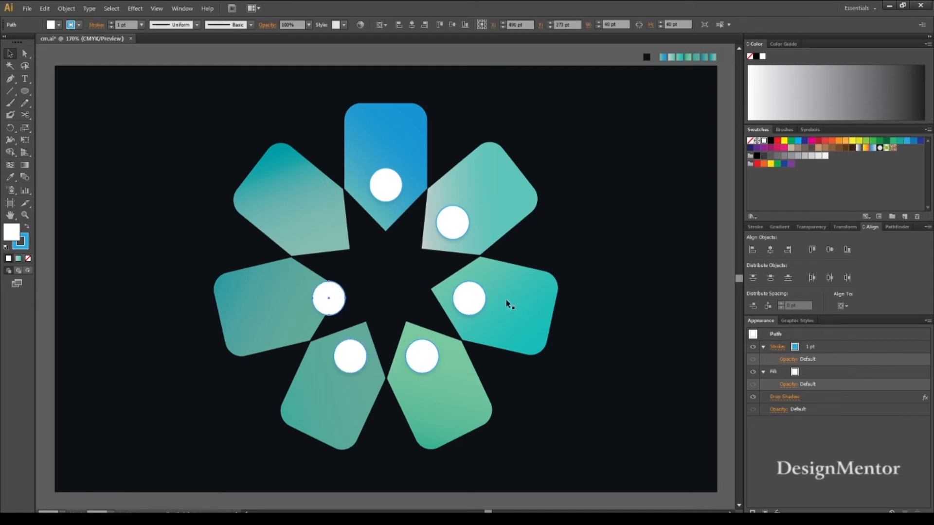
pyautogui.hotkey('shift', 'Left')
pyautogui.hotkey('shift', 'Left')
pyautogui.hotkey('shift', 'Left')
pyautogui.press('Left')
# Duplicate the upper-right petal's circle and move the copy straight across onto the upper-left petal, at X 319 pt.
pyautogui.click(396, 297)
pyautogui.click(454, 223)
pyautogui.hotkey('ctrl', 'c')
pyautogui.hotkey('ctrl', 'f')
pyautogui.hotkey('shift', 'Left')
pyautogui.hotkey('shift', 'Left')
pyautogui.hotkey('shift', 'Left')
pyautogui.hotkey('shift', 'Left')
pyautogui.hotkey('shift', 'Left')
pyautogui.hotkey('shift', 'Left')
pyautogui.hotkey('shift', 'Left')
pyautogui.hotkey('shift', 'Left')
pyautogui.hotkey('shift', 'Left')
pyautogui.hotkey('shift', 'Left')
pyautogui.hotkey('shift', 'Left')
pyautogui.hotkey('shift', 'Left')
pyautogui.hotkey('shift', 'Left')
pyautogui.hotkey('shift', 'Left')
pyautogui.hotkey('shift', 'Left')
pyautogui.hotkey('shift', 'Left')
pyautogui.press('Left')
pyautogui.press('Left')
# Add the text "1" on the top petal's white circle and set its font to Neutraface Text.
pyautogui.press('t')
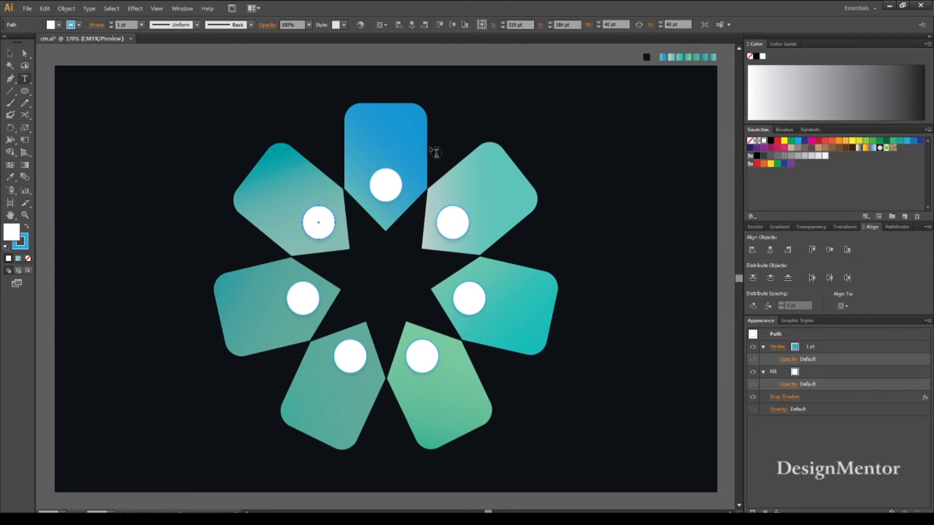
pyautogui.click(383, 180)
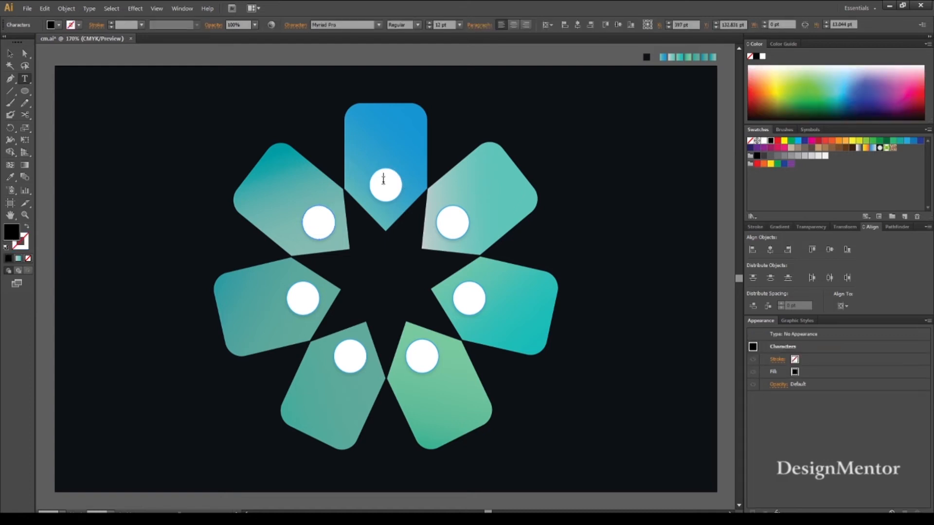
pyautogui.write('1')
pyautogui.click(350, 22)
pyautogui.write('Neutraface Text')
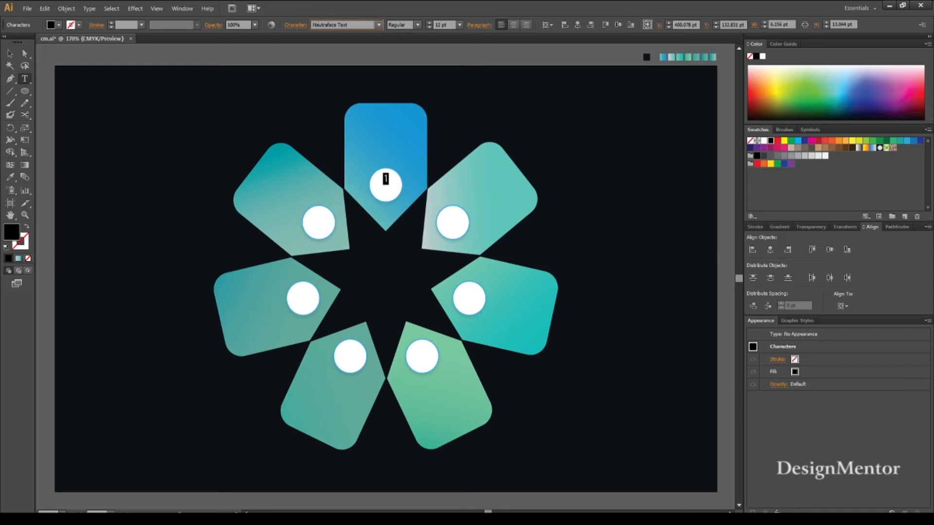
pyautogui.press('Return')
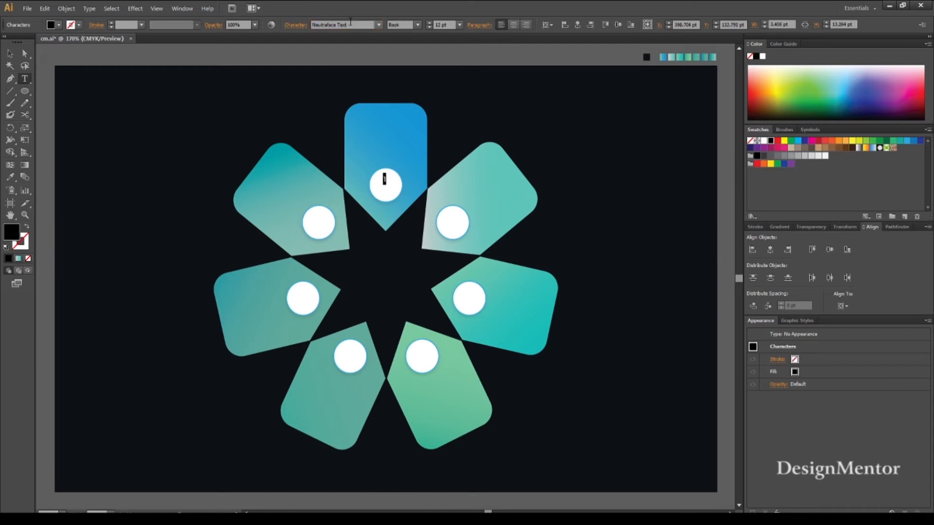
# Set the numeral 1 to 30 pt and the Bold style.
pyautogui.click(444, 25)
pyautogui.write('30')
pyautogui.press('Return')
pyautogui.click(417, 24)
pyautogui.click(409, 107)
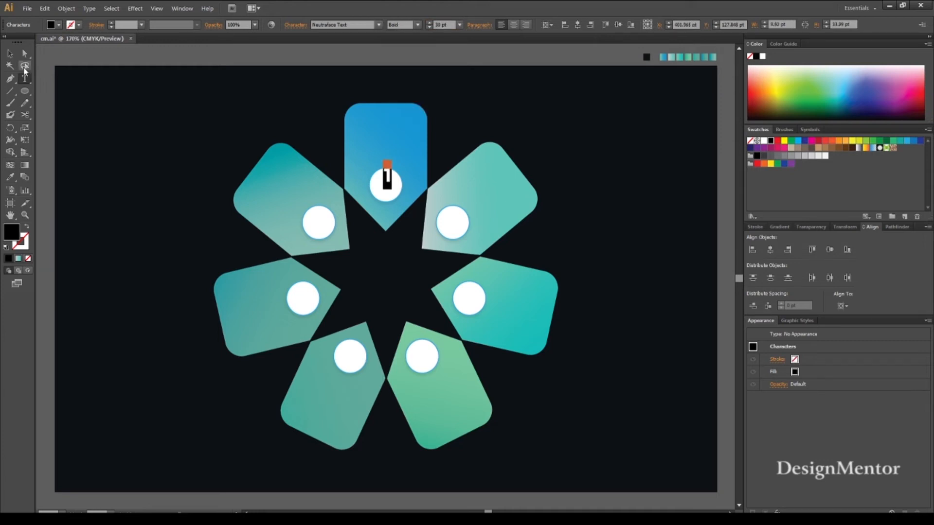
# Fill the numeral 1 with a dark grey from the grey swatches.
pyautogui.click(10, 55)
pyautogui.click(58, 26)
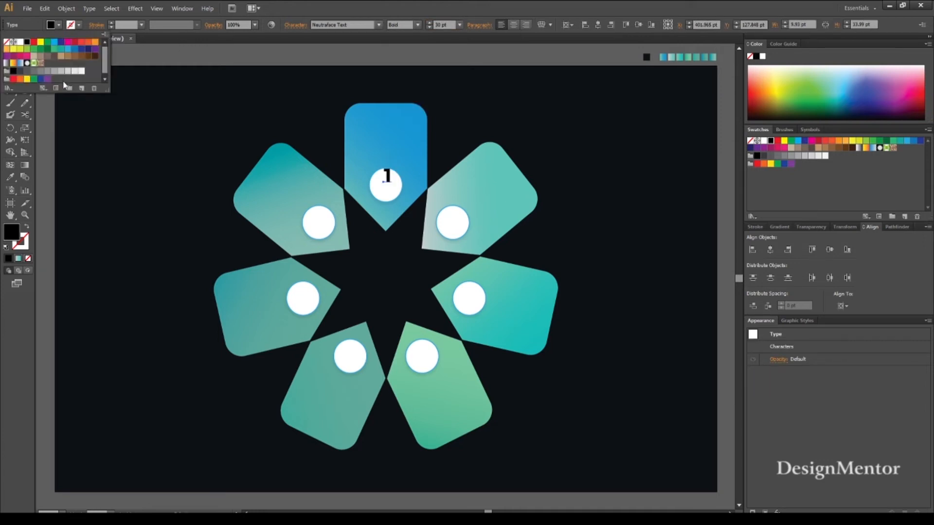
pyautogui.click(47, 72)
pyautogui.click(41, 71)
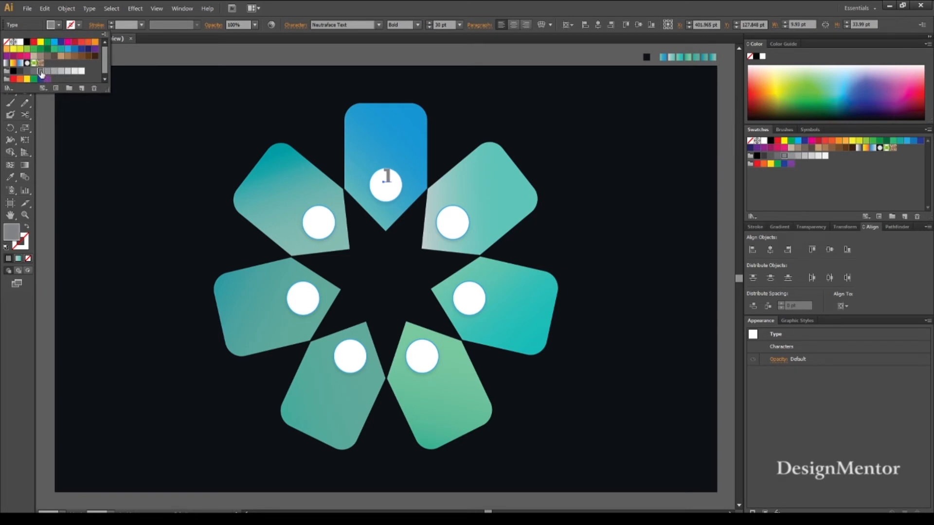
pyautogui.click(34, 72)
pyautogui.press('Escape')
pyautogui.click(230, 64)
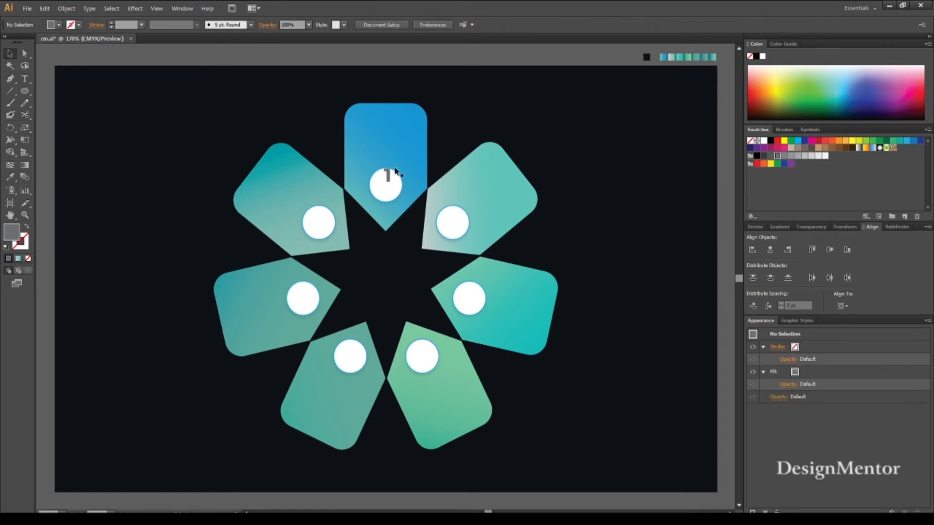
# Nudge the numeral 1 so it sits in the centre of the top petal's white circle.
pyautogui.click(388, 176)
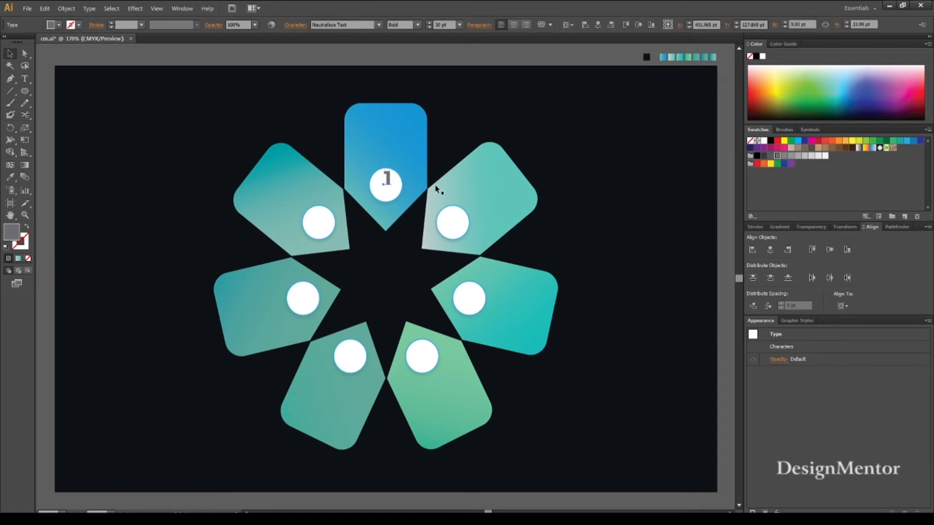
pyautogui.press('Down')
pyautogui.press('Down')
pyautogui.press('Down')
pyautogui.press('Down')
pyautogui.press('Down')
pyautogui.press('Down')
pyautogui.press('Right')
pyautogui.click(447, 117)
# Duplicate the numeral 1 onto the upper-right petal's circle, change the copy to "2" and centre it there.
pyautogui.click(386, 185)
pyautogui.hotkey('alt', 'shift', 'Right')
pyautogui.hotkey('shift', 'Right')
pyautogui.hotkey('shift', 'Right')
pyautogui.hotkey('shift', 'Right')
pyautogui.hotkey('shift', 'Right')
pyautogui.hotkey('shift', 'Right')
pyautogui.hotkey('shift', 'Down')
pyautogui.hotkey('shift', 'Down')
pyautogui.hotkey('shift', 'Down')
pyautogui.hotkey('shift', 'Down')
pyautogui.hotkey('shift', 'Right')
pyautogui.hotkey('shift', 'Right')
pyautogui.press('Down')
pyautogui.press('Down')
pyautogui.press('Down')
pyautogui.press('Down')
pyautogui.press('Down')
pyautogui.press('Down')
pyautogui.press('Down')
pyautogui.doubleClick(453, 225)
pyautogui.write('2')
pyautogui.press('Left')
# Duplicate the numeral 2 onto the centre of the right petal's circle and change the copy to "3".
pyautogui.hotkey('alt', 'shift', 'Down')
pyautogui.hotkey('shift', 'Down')
pyautogui.hotkey('shift', 'Down')
pyautogui.hotkey('shift', 'Down')
pyautogui.hotkey('shift', 'Down')
pyautogui.hotkey('shift', 'Down')
pyautogui.hotkey('shift', 'Down')
pyautogui.hotkey('shift', 'Down')
pyautogui.hotkey('shift', 'Right')
pyautogui.hotkey('shift', 'Right')
pyautogui.press('Down')
pyautogui.press('Down')
pyautogui.press('Down')
pyautogui.press('Down')
pyautogui.press('Down')
pyautogui.press('Down')
pyautogui.press('Down')
pyautogui.press('Down')
pyautogui.press('Left')
pyautogui.doubleClick(470, 303)
pyautogui.doubleClick(470, 303)
pyautogui.write('3')
pyautogui.press('Escape')
pyautogui.click(457, 315)
# Duplicate the numeral 3 onto the bottom-right petal's circle and change the copy to "4".
pyautogui.click(469, 300)
pyautogui.hotkey('alt', 'shift', 'Left')
pyautogui.hotkey('shift', 'Left')
pyautogui.hotkey('shift', 'Left')
pyautogui.hotkey('shift', 'Down')
pyautogui.hotkey('shift', 'Down')
pyautogui.hotkey('shift', 'Down')
pyautogui.hotkey('shift', 'Down')
pyautogui.hotkey('shift', 'Left')
pyautogui.hotkey('shift', 'Left')
pyautogui.hotkey('shift', 'Left')
pyautogui.hotkey('shift', 'Down')
pyautogui.hotkey('shift', 'Down')
pyautogui.hotkey('shift', 'Down')
pyautogui.doubleClick(421, 357)
pyautogui.write('4')
pyautogui.click(10, 55)
# Duplicate the numeral 4 and position the copy in the centre of the bottom-left petal's circle.
pyautogui.click(429, 362)
pyautogui.click(425, 359)
pyautogui.hotkey('alt', 'shift', 'Left')
pyautogui.hotkey('shift', 'Left')
pyautogui.hotkey('shift', 'Left')
pyautogui.hotkey('shift', 'Left')
pyautogui.hotkey('shift', 'Left')
pyautogui.hotkey('shift', 'Left')
pyautogui.hotkey('shift', 'Left')
pyautogui.hotkey('shift', 'Left')
pyautogui.hotkey('shift', 'Left')
pyautogui.press('Right')
pyautogui.press('Right')
pyautogui.press('Right')
pyautogui.press('Right')
pyautogui.press('Right')
pyautogui.press('Up')
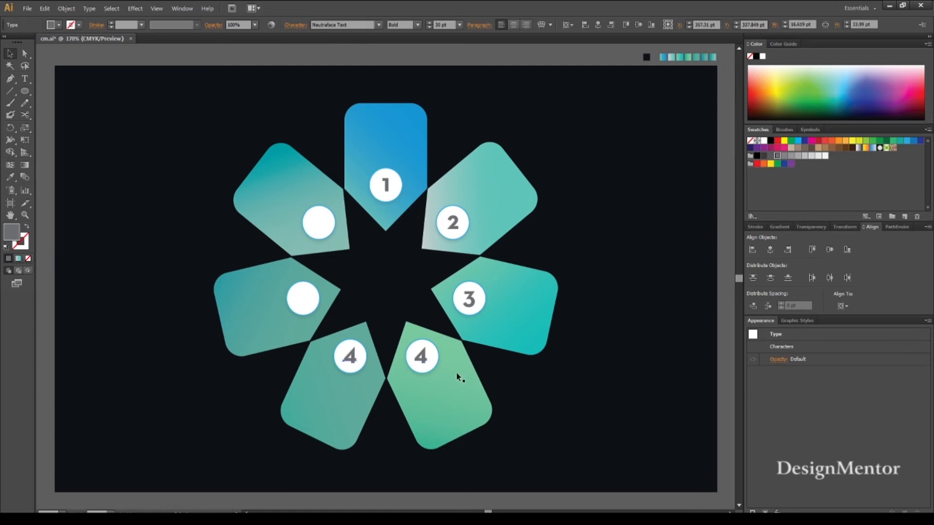
# Change the bottom-left petal's numeral to "5", then duplicate the numeral 3 onto the left petal's circle as "6".
pyautogui.doubleClick(350, 357)
pyautogui.write('5')
pyautogui.click(473, 300)
pyautogui.hotkey('alt', 'shift', 'Left')
pyautogui.hotkey('shift', 'Left')
pyautogui.hotkey('shift', 'Left')
pyautogui.hotkey('shift', 'Left')
pyautogui.hotkey('shift', 'Left')
pyautogui.hotkey('shift', 'Left')
pyautogui.hotkey('shift', 'Left')
pyautogui.hotkey('shift', 'Left')
pyautogui.hotkey('shift', 'Left')
pyautogui.hotkey('shift', 'Left')
pyautogui.hotkey('shift', 'Left')
pyautogui.hotkey('shift', 'Left')
pyautogui.hotkey('shift', 'Left')
pyautogui.hotkey('shift', 'Left')
pyautogui.hotkey('shift', 'Left')
pyautogui.hotkey('shift', 'Left')
pyautogui.hotkey('shift', 'Left')
pyautogui.hotkey('shift', 'Left')
pyautogui.hotkey('shift', 'Left')
pyautogui.hotkey('shift', 'Left')
pyautogui.doubleClick(302, 298)
pyautogui.write('6')
pyautogui.press('Escape')
# Duplicate the numeral 2 onto the centre of the upper-left petal's circle and change the copy to "7".
pyautogui.click(455, 223)
pyautogui.hotkey('alt', 'shift', 'Left')
pyautogui.hotkey('shift', 'Left')
pyautogui.hotkey('shift', 'Left')
pyautogui.hotkey('shift', 'Left')
pyautogui.hotkey('shift', 'Left')
pyautogui.hotkey('shift', 'Left')
pyautogui.hotkey('shift', 'Left')
pyautogui.hotkey('shift', 'Left')
pyautogui.hotkey('shift', 'Left')
pyautogui.hotkey('shift', 'Left')
pyautogui.hotkey('shift', 'Left')
pyautogui.hotkey('shift', 'Left')
pyautogui.hotkey('shift', 'Left')
pyautogui.hotkey('shift', 'Left')
pyautogui.hotkey('shift', 'Left')
pyautogui.hotkey('shift', 'Left')
pyautogui.doubleClick(318, 223)
pyautogui.write('7')
pyautogui.press('Escape')
pyautogui.click(607, 308)
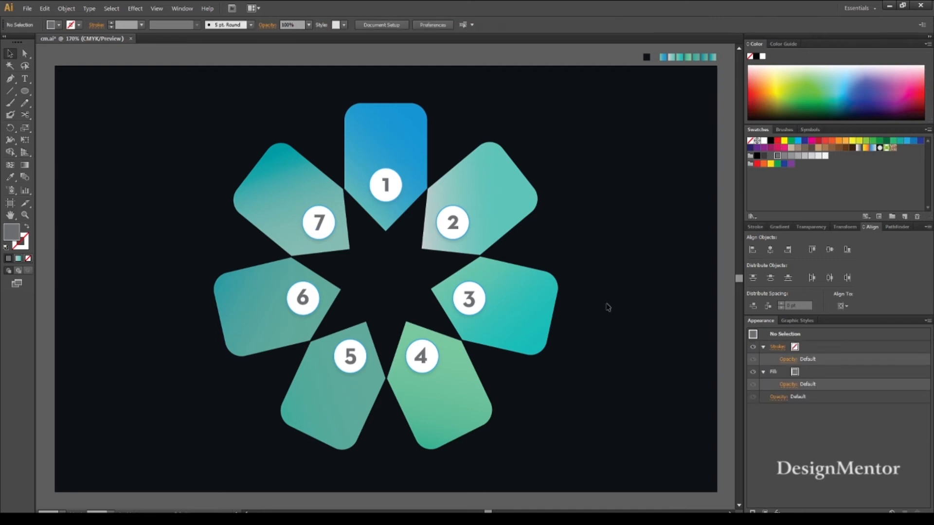
# Start a 10 pt white text object on the background beside the top petal and enter "CLOUD PRIMER".
pyautogui.press('t')
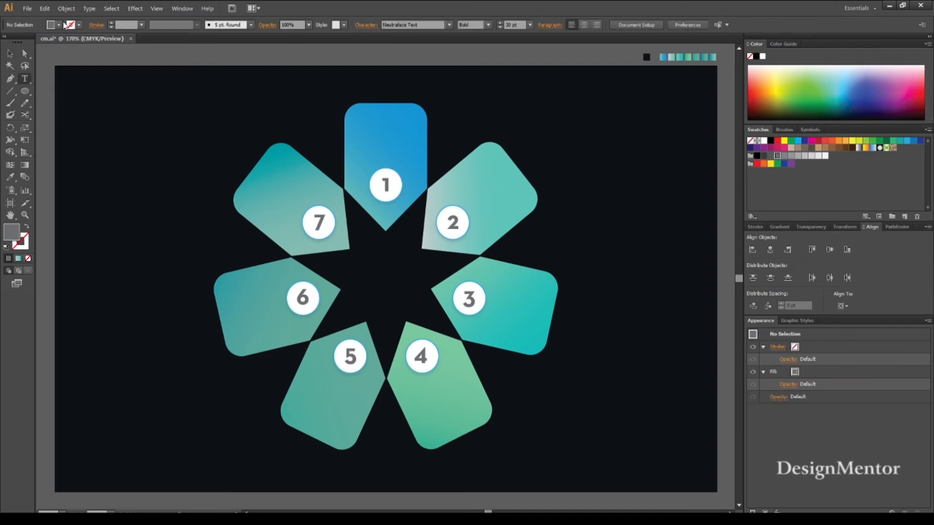
pyautogui.click(61, 26)
pyautogui.click(23, 47)
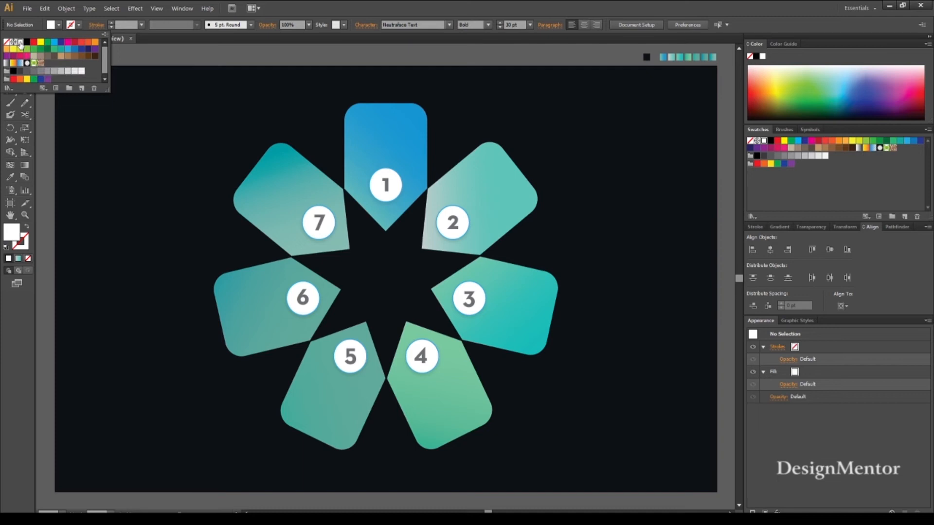
pyautogui.click(457, 98)
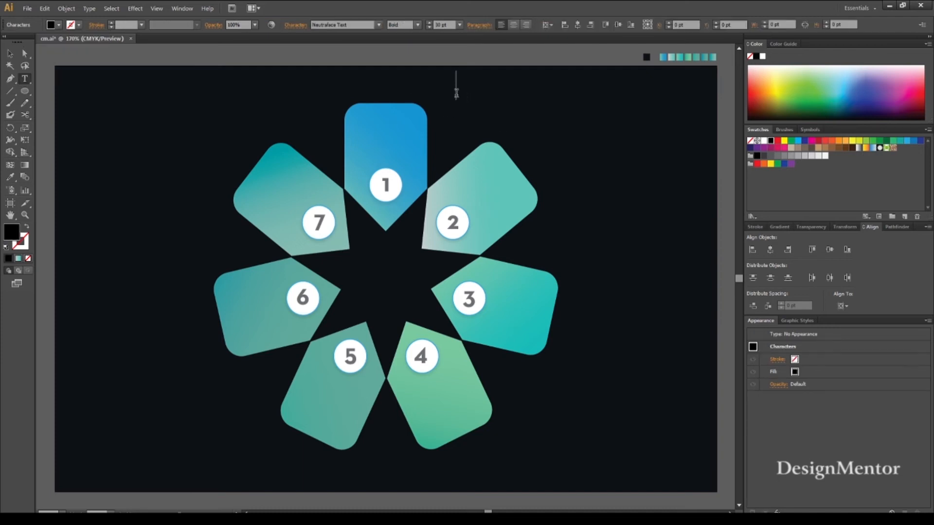
pyautogui.doubleClick(448, 27)
pyautogui.write('10')
pyautogui.press('Return')
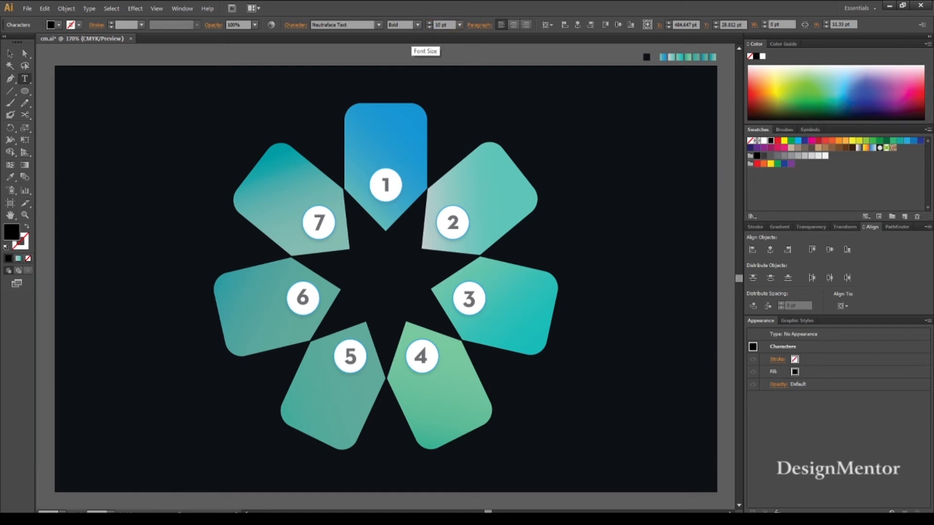
pyautogui.click(56, 24)
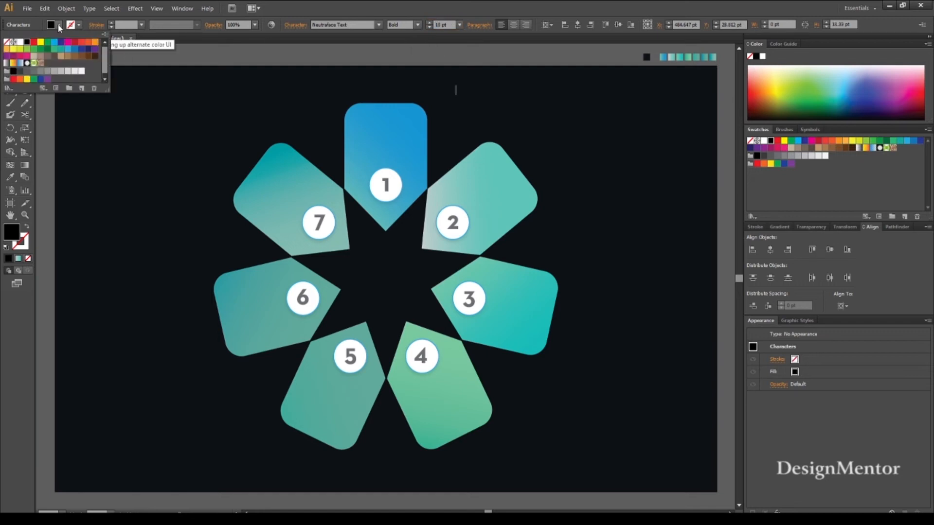
pyautogui.click(21, 43)
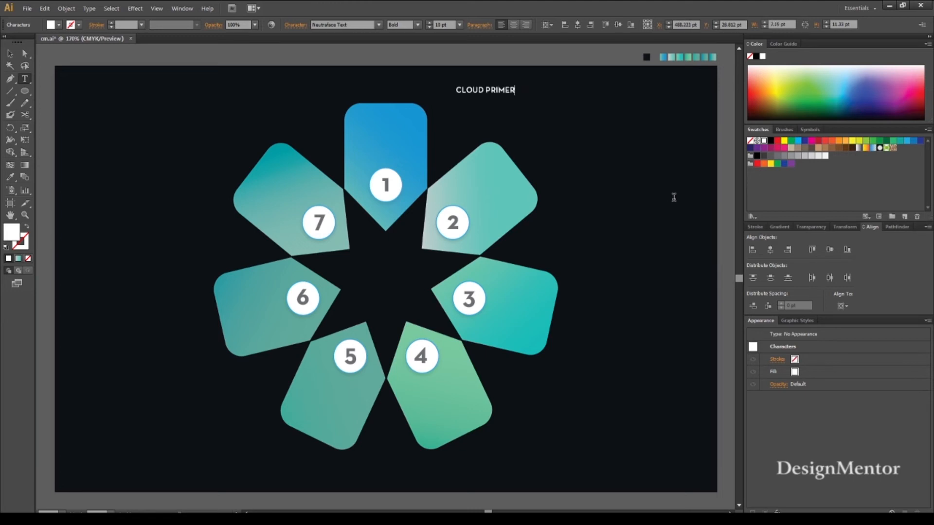
# Break the CLOUD PRIMER text into two lines and centre-align the paragraph.
pyautogui.press('Return')
pyautogui.hotkey('ctrl', 'a')
pyautogui.click(514, 28)
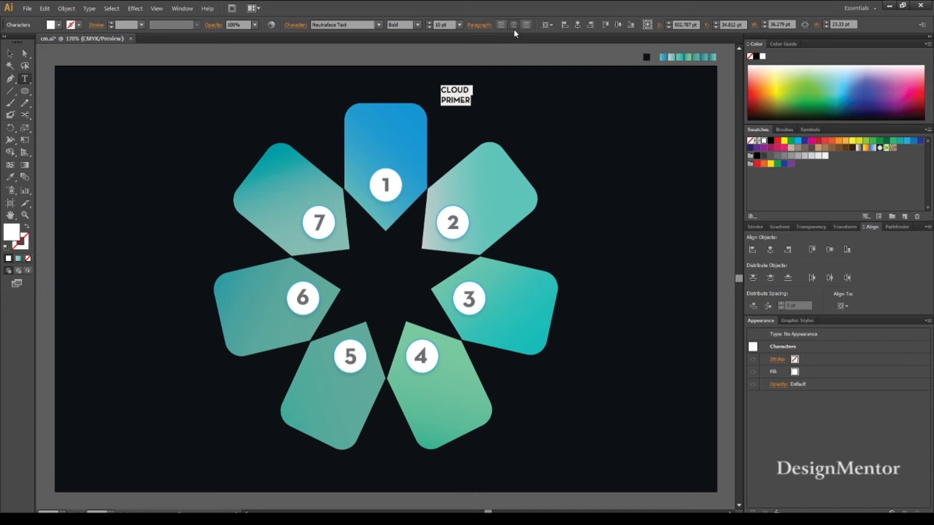
# Move the CLOUD PRIMER label onto the top petal, centred horizontally above the numeral 1.
pyautogui.click(10, 54)
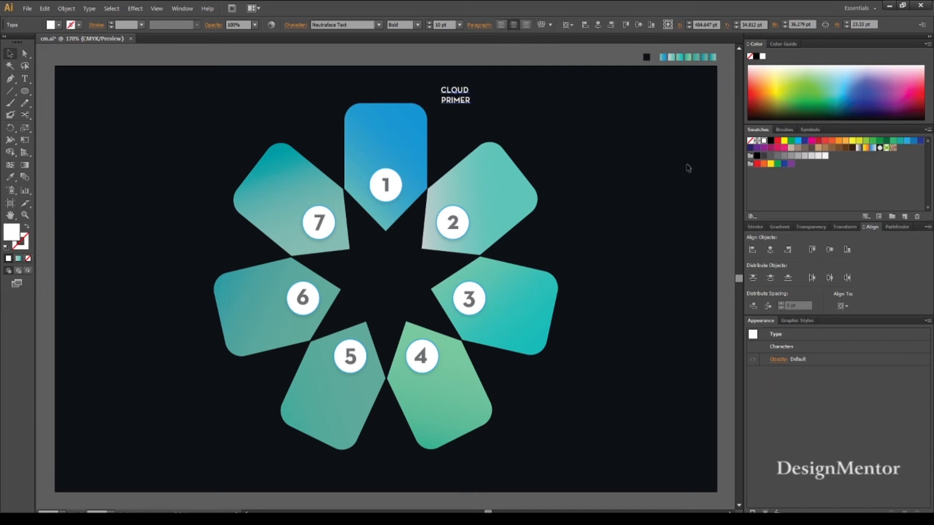
pyautogui.hotkey('shift', 'Down')
pyautogui.hotkey('shift', 'Down')
pyautogui.hotkey('shift', 'Down')
pyautogui.hotkey('shift', 'Down')
pyautogui.hotkey('shift', 'Left')
pyautogui.hotkey('shift', 'Left')
pyautogui.hotkey('shift', 'Left')
pyautogui.hotkey('shift', 'Left')
pyautogui.hotkey('shift', 'Left')
pyautogui.hotkey('shift', 'Left')
pyautogui.hotkey('shift', 'Left')
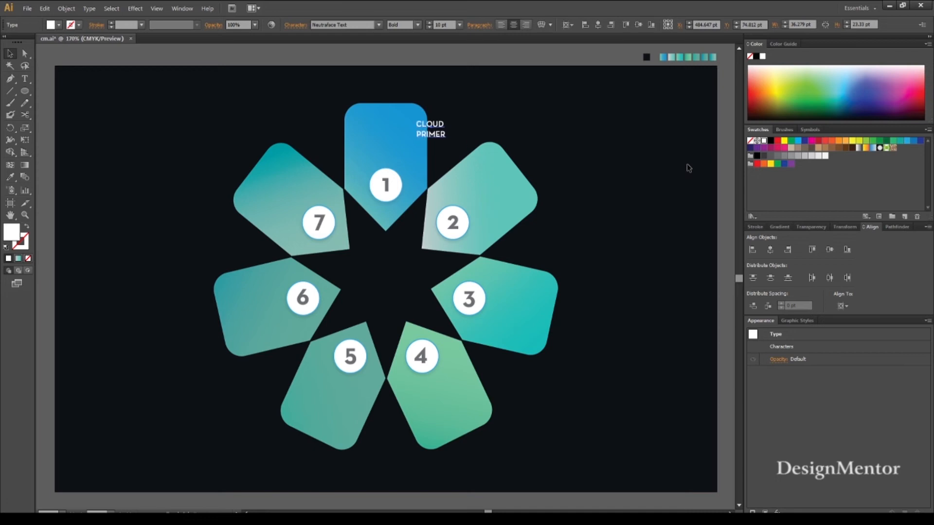
pyautogui.hotkey('shift', 'Left')
pyautogui.hotkey('shift', 'Left')
pyautogui.hotkey('shift', 'Left')
pyautogui.hotkey('shift', 'Left')
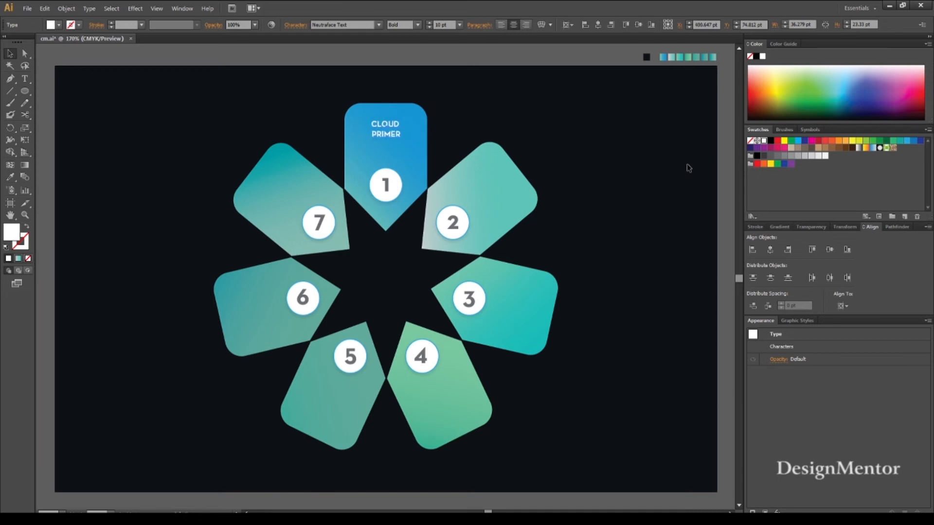
pyautogui.press('Down')
pyautogui.press('Down')
pyautogui.press('Down')
pyautogui.press('Down')
pyautogui.press('Down')
pyautogui.press('Down')
pyautogui.press('Down')
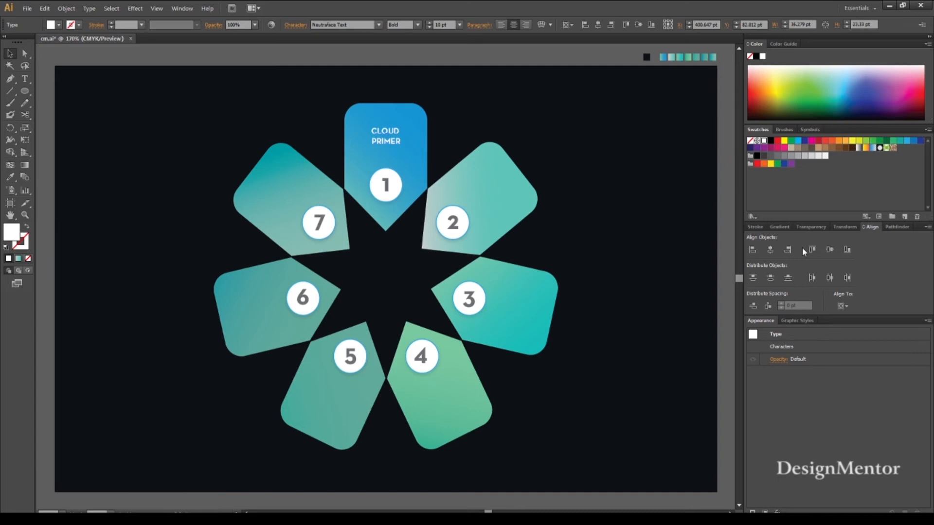
# Duplicate the CLOUD PRIMER label and position the copy on the upper-right petal, above and beside the numeral 2.
pyautogui.hotkey('shift', 'Right')
pyautogui.hotkey('shift', 'Right')
pyautogui.hotkey('shift', 'Right')
pyautogui.hotkey('shift', 'Right')
pyautogui.hotkey('shift', 'Right')
pyautogui.hotkey('shift', 'Right')
pyautogui.hotkey('shift', 'Right')
pyautogui.hotkey('shift', 'Right')
pyautogui.hotkey('shift', 'Right')
pyautogui.hotkey('shift', 'Right')
pyautogui.hotkey('shift', 'Right')
pyautogui.hotkey('shift', 'Right')
pyautogui.hotkey('shift', 'Down')
pyautogui.hotkey('shift', 'Down')
pyautogui.hotkey('shift', 'Down')
pyautogui.hotkey('shift', 'Down')
pyautogui.hotkey('shift', 'Down')
pyautogui.hotkey('shift', 'Down')
pyautogui.hotkey('shift', 'Down')
pyautogui.hotkey('shift', 'Right')
pyautogui.hotkey('shift', 'Up')
pyautogui.hotkey('shift', 'Left')
pyautogui.hotkey('shift', 'Down')
pyautogui.press('Right')
pyautogui.press('Up')
pyautogui.press('Up')
pyautogui.press('Up')
pyautogui.press('Up')
pyautogui.press('Right')
# Replace PRIMER with "FOUNDATIONS" in the upper-right petal's label and nudge the label up 7 pt.
pyautogui.doubleClick(483, 197)
pyautogui.doubleClick(497, 198)
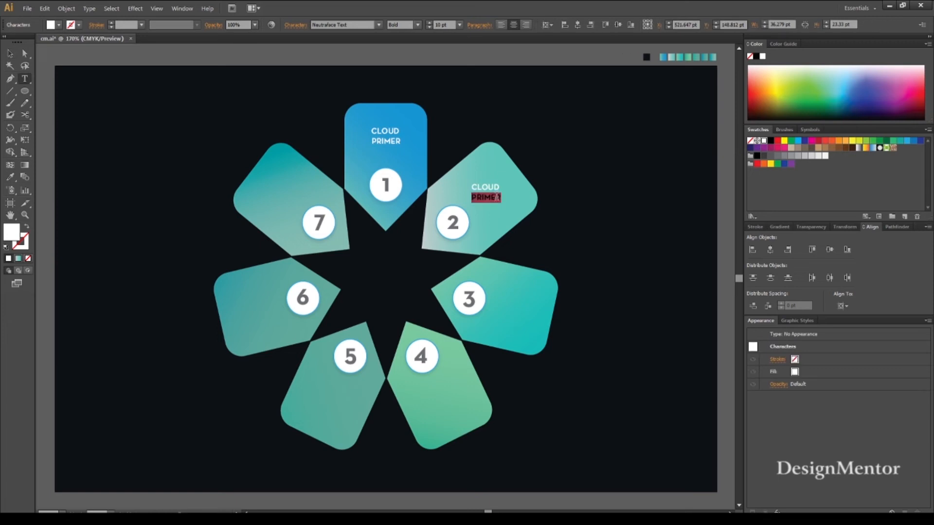
pyautogui.write('FOUNDATIONS')
pyautogui.click(9, 53)
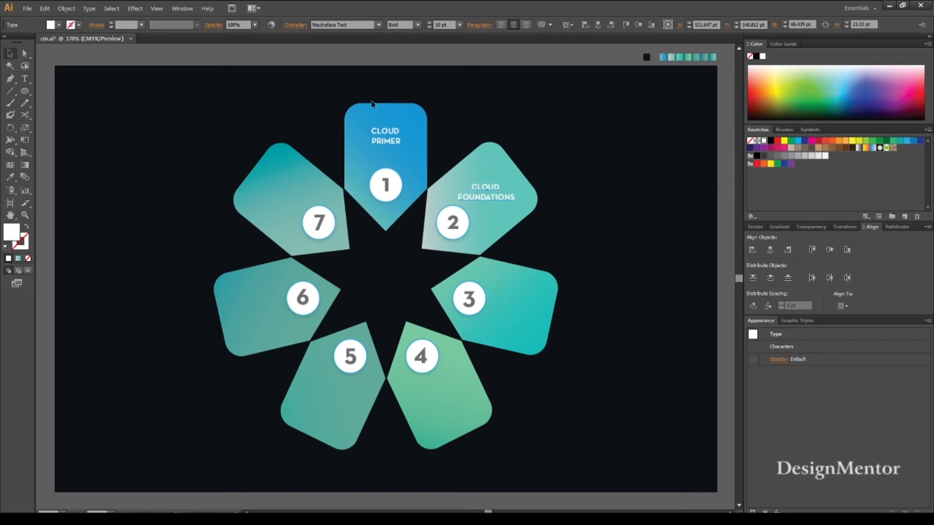
pyautogui.press('Up')
pyautogui.press('Up')
pyautogui.press('Up')
pyautogui.press('Up')
pyautogui.press('Up')
pyautogui.press('Up')
pyautogui.press('Up')
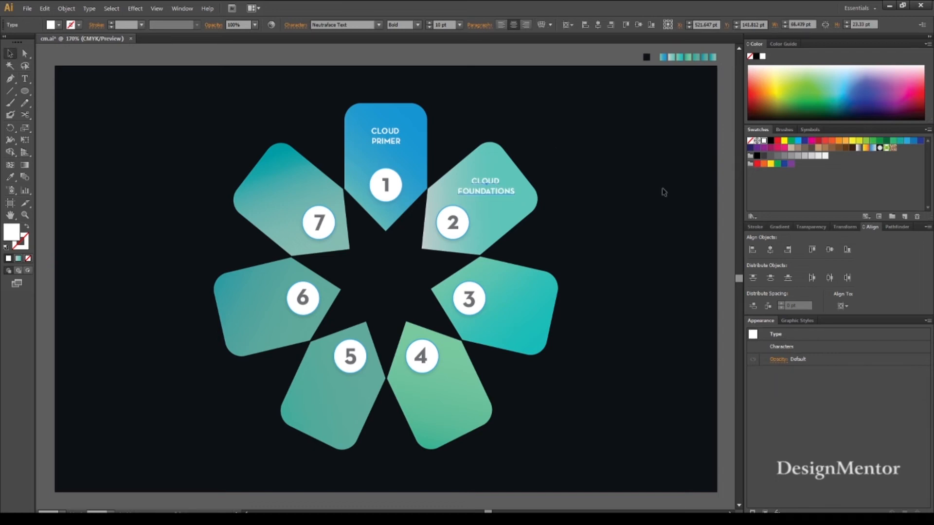
pyautogui.click(627, 245)
# Duplicate the CLOUD FOUNDATIONS label and position the copy on the right petal, beside the numeral 3.
pyautogui.click(489, 188)
pyautogui.hotkey('ctrl', 'c')
pyautogui.hotkey('ctrl', 'f')
pyautogui.hotkey('shift', 'Down')
pyautogui.hotkey('shift', 'Down')
pyautogui.hotkey('shift', 'Down')
pyautogui.hotkey('shift', 'Down')
pyautogui.hotkey('shift', 'Down')
pyautogui.hotkey('shift', 'Down')
pyautogui.hotkey('shift', 'Down')
pyautogui.hotkey('shift', 'Down')
pyautogui.hotkey('shift', 'Down')
pyautogui.hotkey('shift', 'Down')
pyautogui.hotkey('shift', 'Down')
pyautogui.hotkey('shift', 'Down')
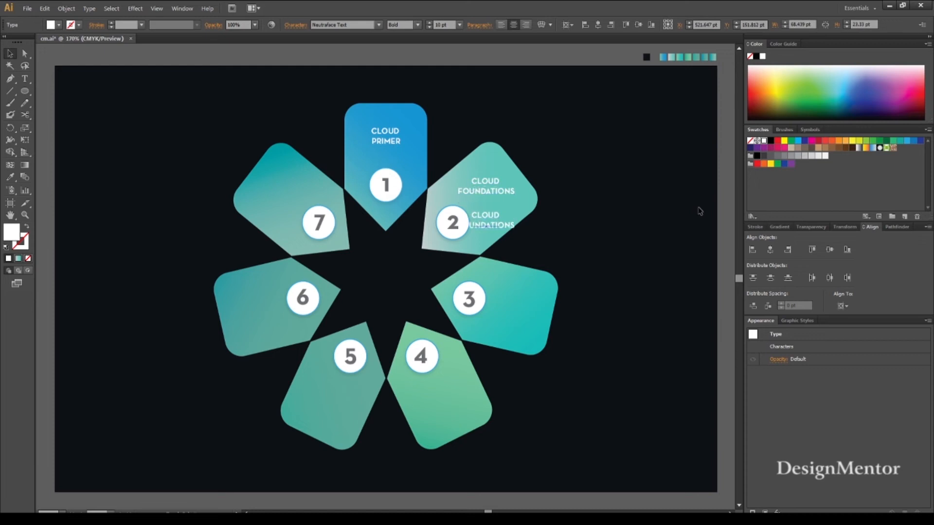
pyautogui.hotkey('shift', 'Right')
pyautogui.hotkey('shift', 'Right')
pyautogui.hotkey('shift', 'Right')
pyautogui.hotkey('shift', 'Right')
pyautogui.hotkey('shift', 'Right')
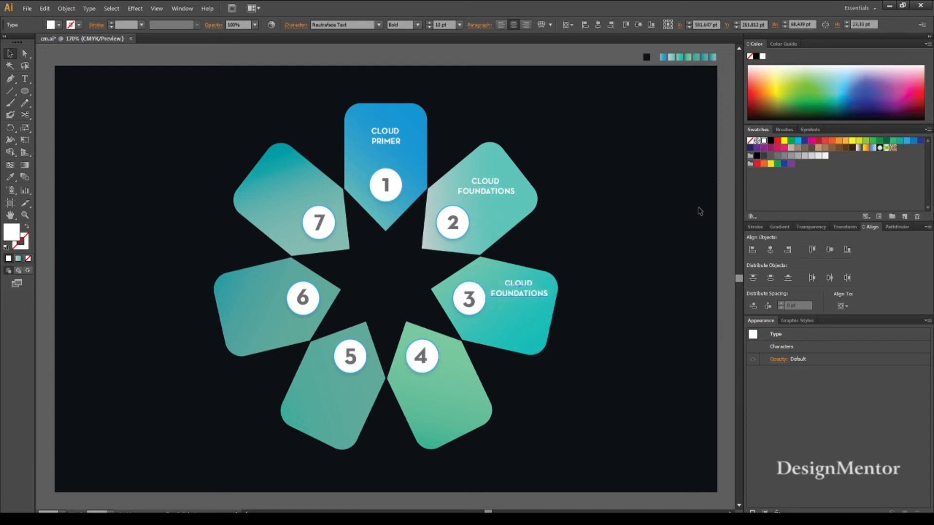
pyautogui.press('Down')
pyautogui.press('Down')
pyautogui.press('Down')
pyautogui.press('Down')
# Replace the text of the right petal's label with "CONTAINERS".
pyautogui.doubleClick(512, 288)
pyautogui.hotkey('shift', 'End')
pyautogui.press('Delete')
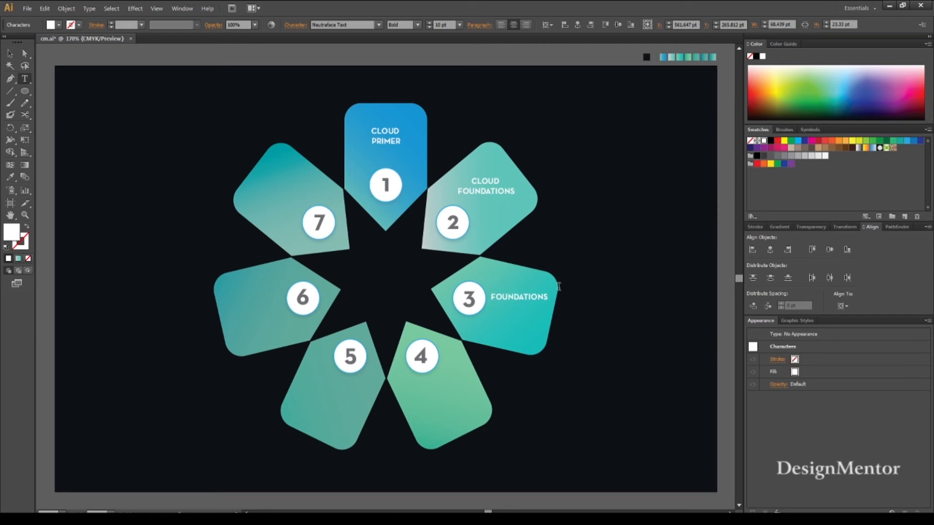
pyautogui.hotkey('shift', 'End')
pyautogui.write('CONTAINERS')
pyautogui.press('Escape')
# Nudge the CONTAINERS label down and slightly left so it sits just beside the numeral 3.
pyautogui.press('Down')
pyautogui.press('Down')
pyautogui.press('Down')
pyautogui.press('Down')
pyautogui.press('Down')
pyautogui.press('Down')
pyautogui.press('Down')
pyautogui.press('Down')
pyautogui.press('Down')
pyautogui.press('Down')
pyautogui.press('Down')
pyautogui.press('Down')
pyautogui.press('Left')
pyautogui.press('Left')
pyautogui.press('Right')
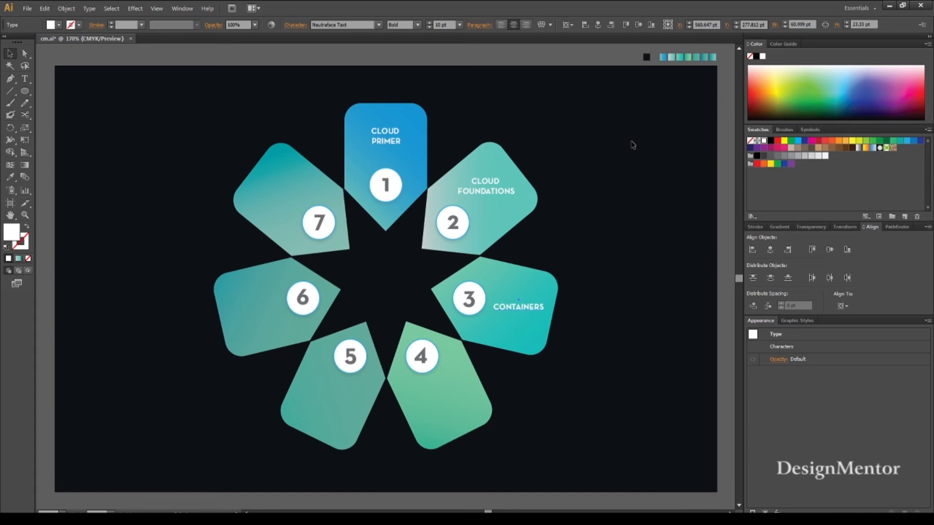
pyautogui.click(650, 299)
pyautogui.click(512, 310)
pyautogui.click(619, 287)
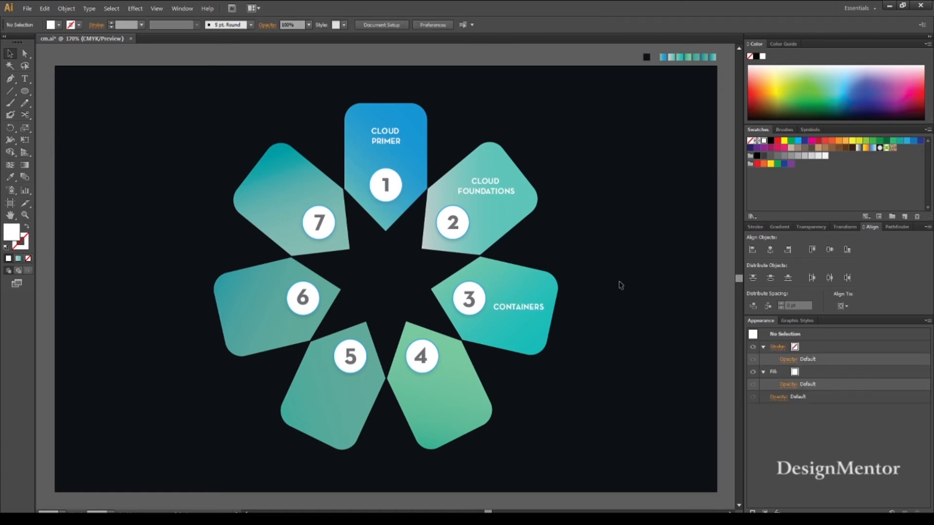
# Duplicate the CLOUD FOUNDATIONS label and position the copy on the bottom-right petal, below the numeral 4.
pyautogui.click(489, 191)
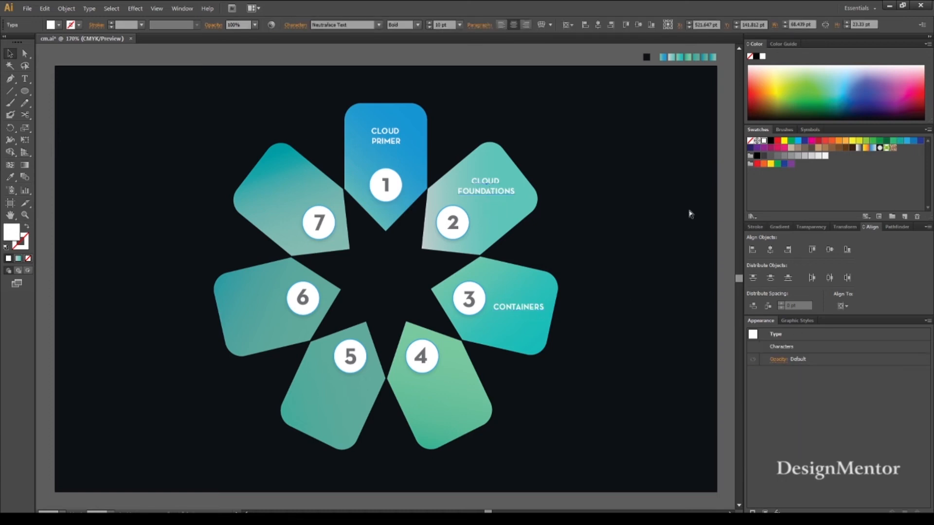
pyautogui.hotkey('ctrl', 'c')
pyautogui.hotkey('ctrl', 'f')
pyautogui.hotkey('shift', 'Down')
pyautogui.hotkey('shift', 'Down')
pyautogui.hotkey('shift', 'Down')
pyautogui.hotkey('shift', 'Down')
pyautogui.hotkey('shift', 'Down')
pyautogui.hotkey('shift', 'Down')
pyautogui.hotkey('shift', 'Down')
pyautogui.hotkey('shift', 'Down')
pyautogui.hotkey('shift', 'Down')
pyautogui.hotkey('shift', 'Down')
pyautogui.hotkey('shift', 'Down')
pyautogui.hotkey('shift', 'Down')
pyautogui.hotkey('shift', 'Down')
pyautogui.hotkey('shift', 'Down')
pyautogui.hotkey('shift', 'Down')
pyautogui.hotkey('shift', 'Down')
pyautogui.hotkey('shift', 'Down')
pyautogui.hotkey('shift', 'Down')
pyautogui.hotkey('shift', 'Down')
pyautogui.hotkey('shift', 'Down')
pyautogui.hotkey('shift', 'Left')
pyautogui.hotkey('shift', 'Left')
pyautogui.hotkey('shift', 'Left')
pyautogui.hotkey('shift', 'Down')
pyautogui.hotkey('shift', 'Down')
pyautogui.hotkey('shift', 'Left')
pyautogui.hotkey('shift', 'Left')
pyautogui.hotkey('shift', 'Left')
# Change the bottom-right petal's label to "MICRO" on the first line and "SERVICES" on the second.
pyautogui.doubleClick(455, 397)
pyautogui.hotkey('ctrl', 'shift', 'Right')
pyautogui.write('MICRO')
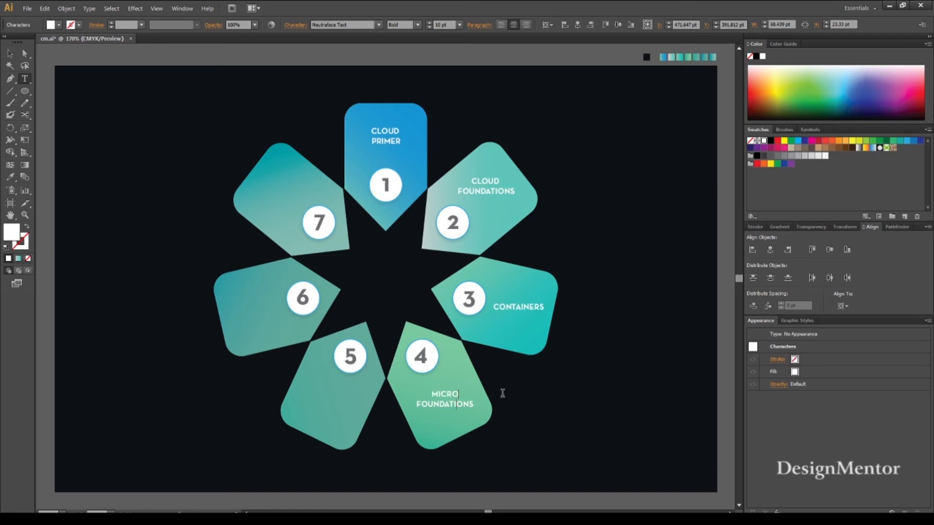
pyautogui.hotkey('ctrl', 'shift', 'Right')
pyautogui.write('SERVICES')
pyautogui.press('Escape')
pyautogui.click(55, 132)
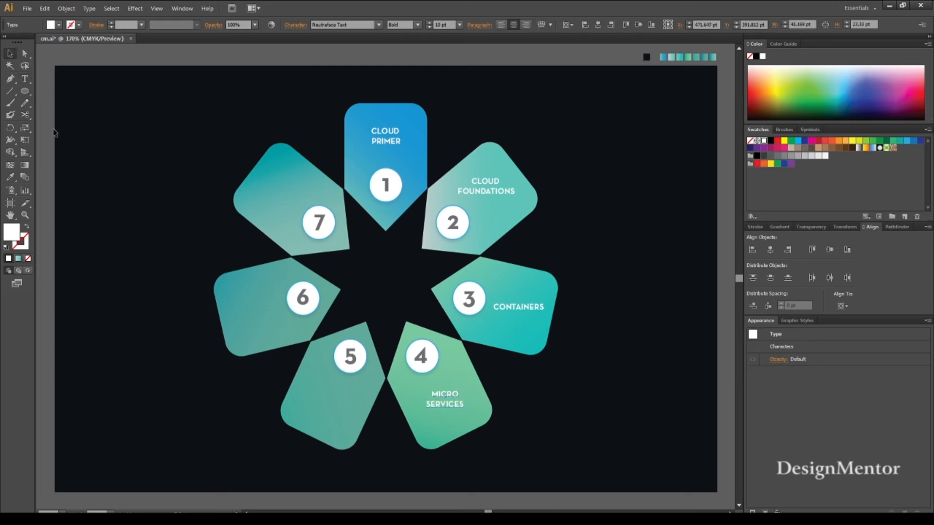
# Nudge the MICRO SERVICES label 2 pt to the left on the bottom-right petal.
pyautogui.click(443, 401)
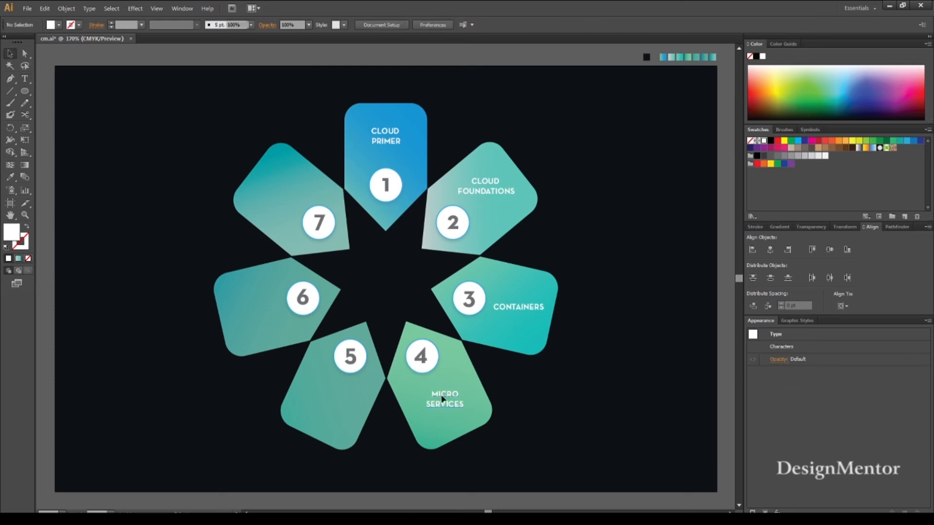
pyautogui.press('Left')
pyautogui.press('Left')
pyautogui.press('Left')
pyautogui.press('Left')
pyautogui.press('Right')
pyautogui.press('Right')
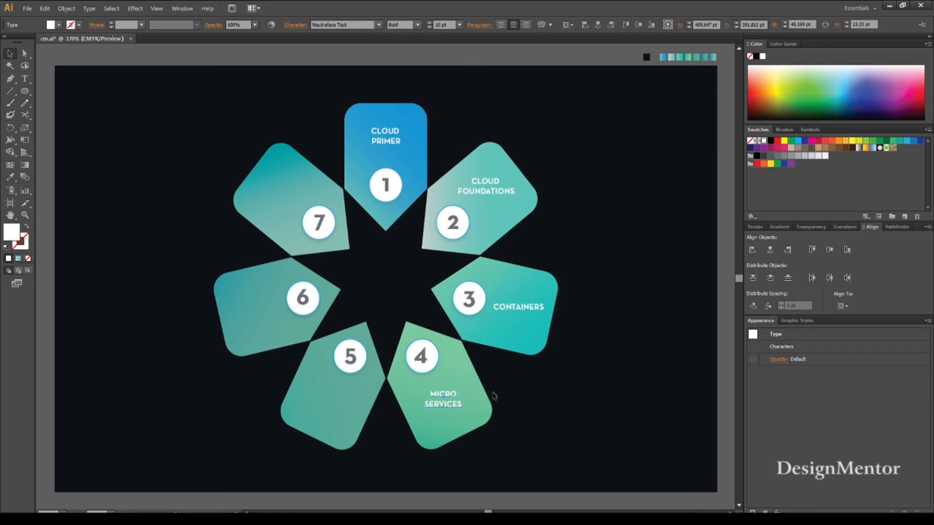
pyautogui.click(550, 410)
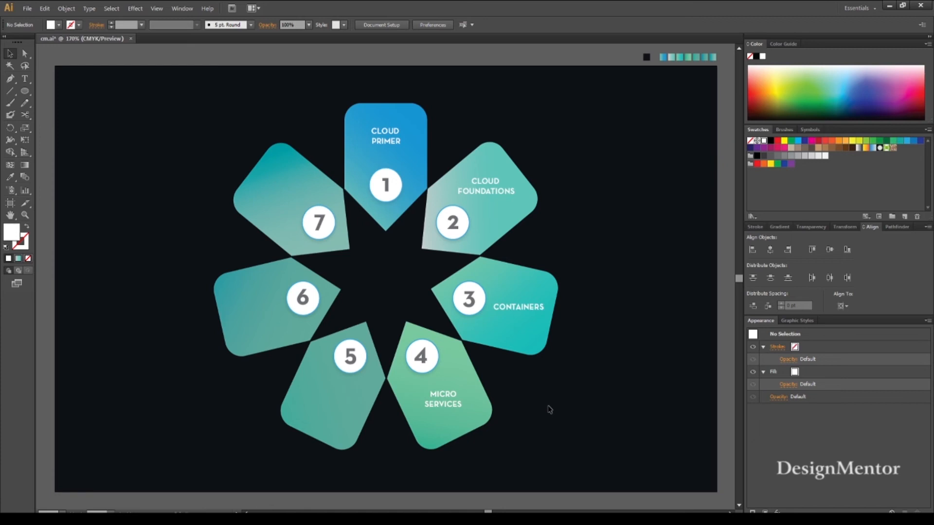
# Duplicate the MICRO SERVICES label straight across onto the bottom-left petal, below the numeral 5.
pyautogui.click(446, 399)
pyautogui.hotkey('shift', 'Left')
pyautogui.hotkey('shift', 'Left')
pyautogui.hotkey('shift', 'Left')
pyautogui.hotkey('shift', 'Left')
pyautogui.hotkey('shift', 'Left')
pyautogui.hotkey('shift', 'Left')
pyautogui.hotkey('shift', 'Left')
pyautogui.hotkey('shift', 'Left')
pyautogui.hotkey('shift', 'Left')
pyautogui.hotkey('shift', 'Left')
pyautogui.hotkey('shift', 'Left')
pyautogui.hotkey('shift', 'Left')
pyautogui.hotkey('shift', 'Left')
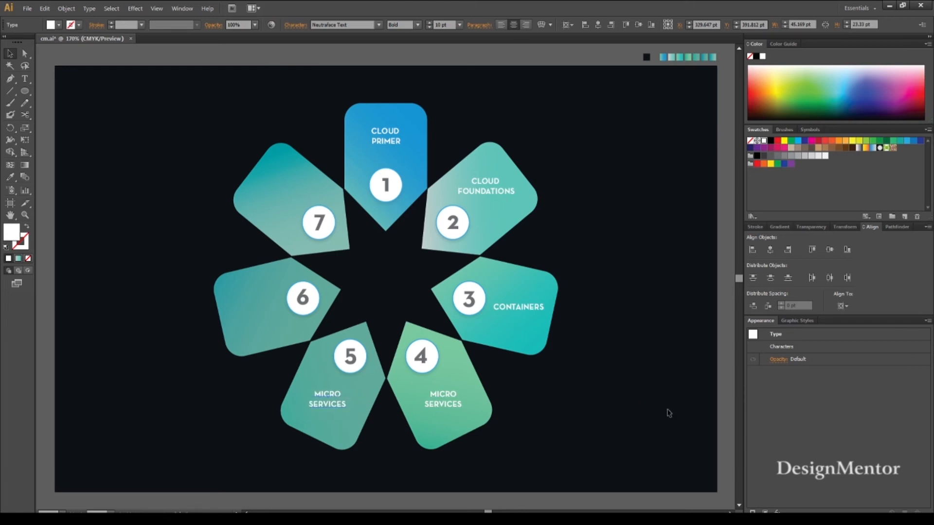
# Change the bottom-left petal's label to "BIG DATA" on the first line and "MANAGEMENT" on the second.
pyautogui.doubleClick(329, 398)
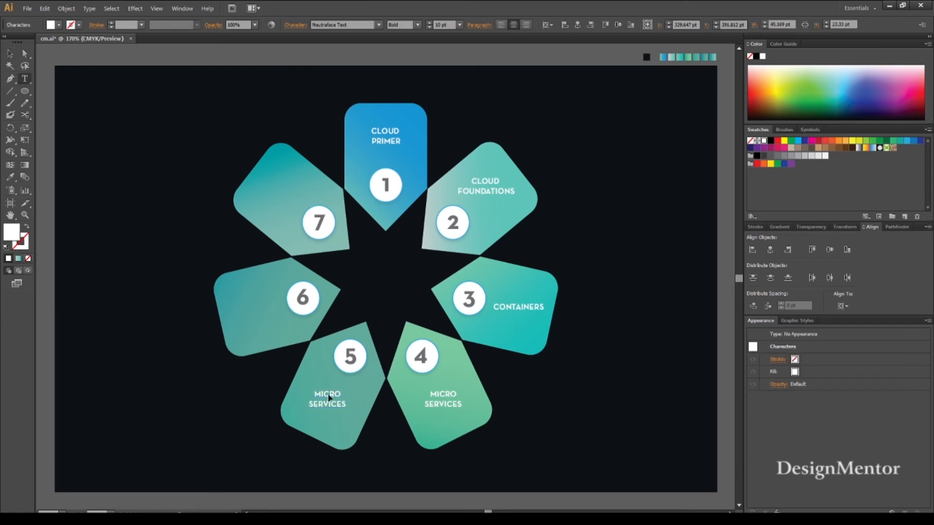
pyautogui.doubleClick(328, 394)
pyautogui.write('BIG DATA')
pyautogui.hotkey('shift', 'Down')
pyautogui.write('MANAGEMENT')
pyautogui.click(9, 54)
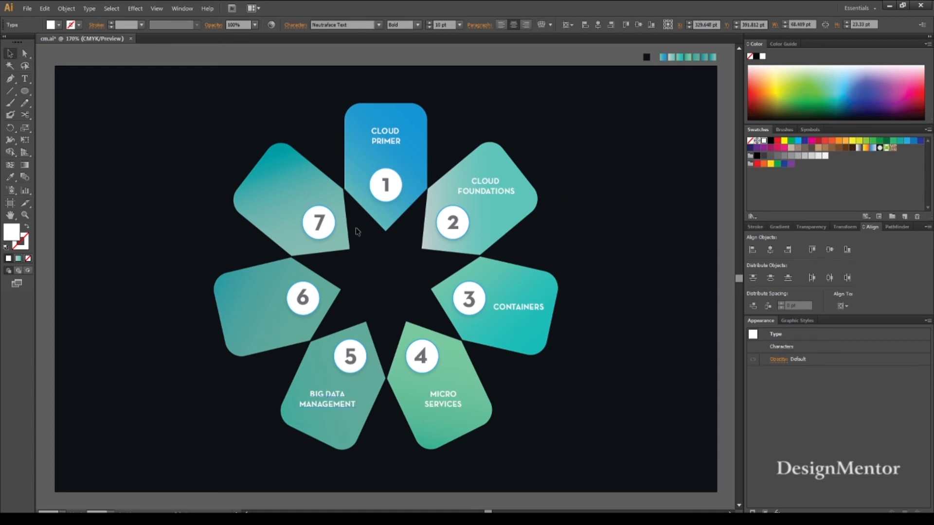
pyautogui.click(578, 453)
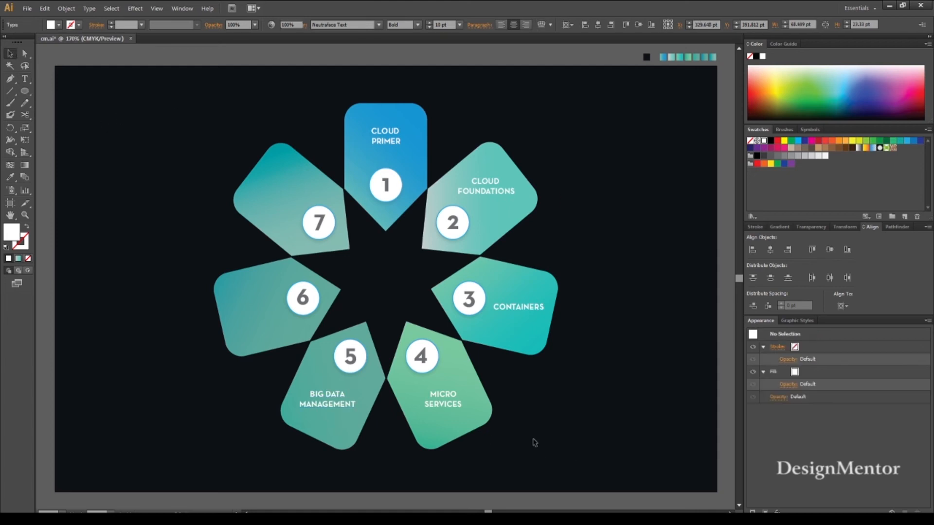
# Nudge the BIG DATA MANAGEMENT label slightly right and down on the bottom-left petal.
pyautogui.click(335, 398)
pyautogui.press('Right')
pyautogui.press('Down')
pyautogui.press('Right')
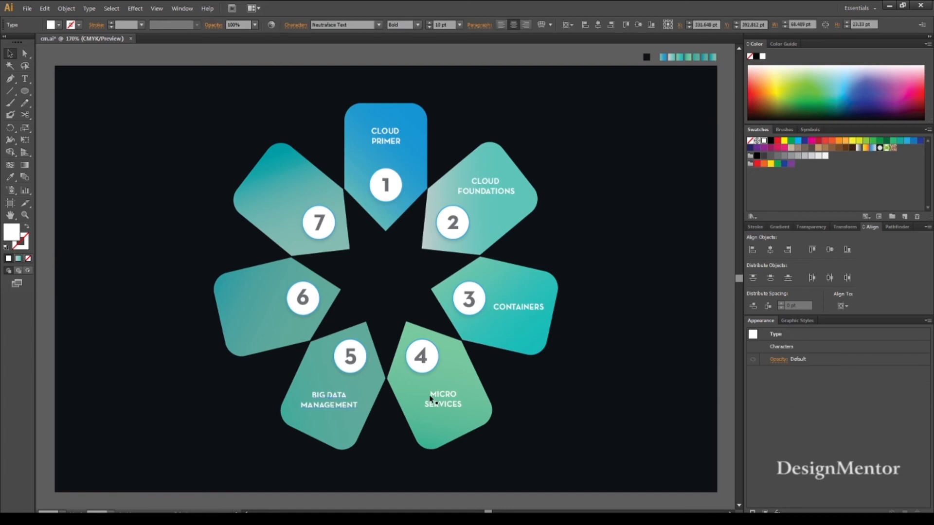
pyautogui.click(539, 397)
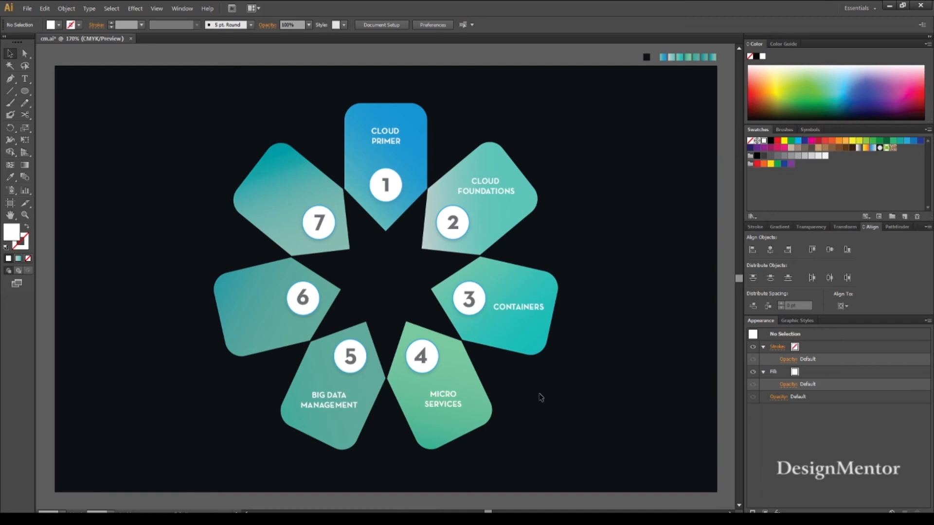
# Duplicate the CONTAINERS label straight across onto the left petal, beside the numeral 6.
pyautogui.click(517, 310)
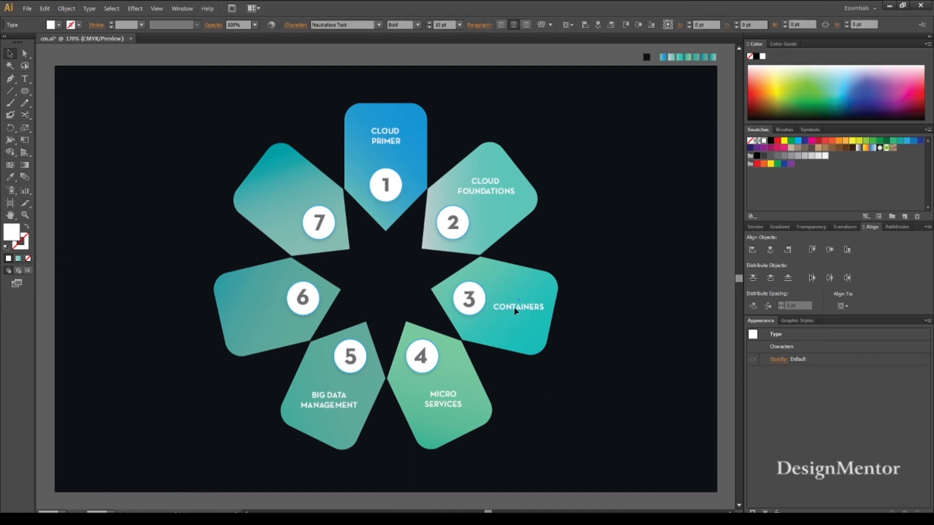
pyautogui.hotkey('alt', 'shift', 'Left')
pyautogui.hotkey('shift', 'Left')
pyautogui.hotkey('shift', 'Left')
pyautogui.hotkey('shift', 'Left')
pyautogui.hotkey('shift', 'Left')
pyautogui.hotkey('shift', 'Left')
pyautogui.hotkey('shift', 'Left')
pyautogui.hotkey('shift', 'Left')
pyautogui.hotkey('shift', 'Left')
pyautogui.hotkey('shift', 'Left')
pyautogui.hotkey('shift', 'Left')
pyautogui.hotkey('shift', 'Left')
pyautogui.hotkey('shift', 'Left')
pyautogui.hotkey('shift', 'Left')
pyautogui.hotkey('shift', 'Left')
pyautogui.hotkey('shift', 'Left')
pyautogui.hotkey('shift', 'Left')
pyautogui.hotkey('shift', 'Left')
pyautogui.hotkey('shift', 'Left')
pyautogui.hotkey('shift', 'Left')
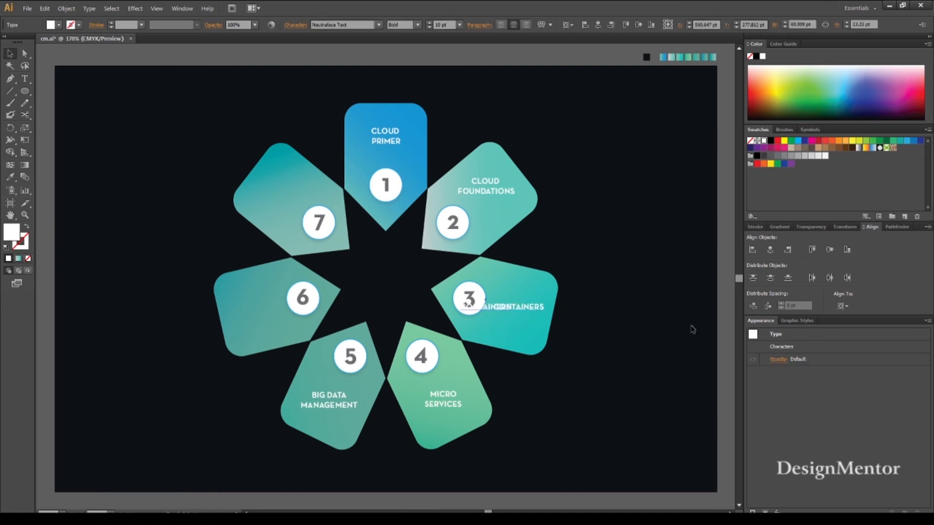
pyautogui.hotkey('shift', 'Left')
pyautogui.hotkey('shift', 'Left')
pyautogui.hotkey('shift', 'Left')
pyautogui.hotkey('shift', 'Left')
pyautogui.hotkey('shift', 'Left')
pyautogui.hotkey('shift', 'Left')
pyautogui.hotkey('shift', 'Left')
pyautogui.hotkey('shift', 'Left')
pyautogui.hotkey('shift', 'Left')
pyautogui.hotkey('shift', 'Left')
pyautogui.hotkey('shift', 'Left')
pyautogui.hotkey('shift', 'Left')
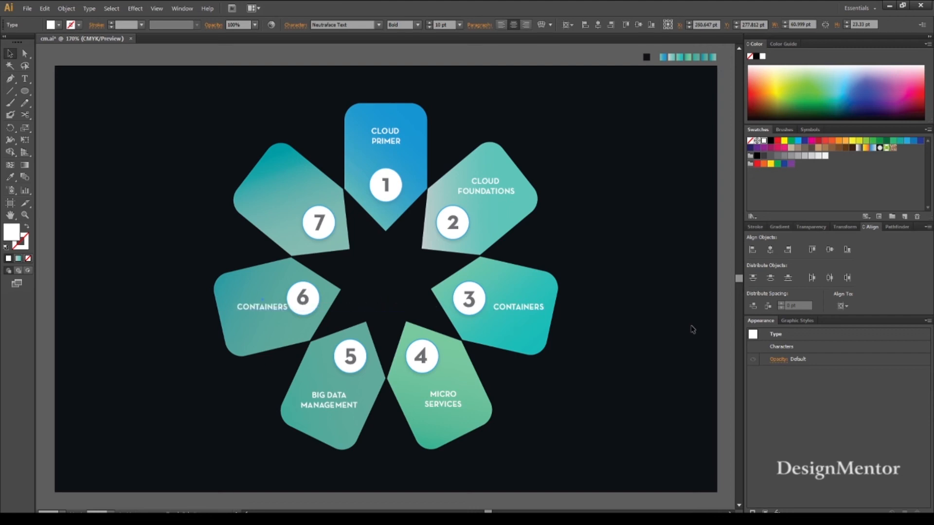
# Change the left petal's label to "CLOUD SECURITY" on the first line and "& MIGRATION" on the second.
pyautogui.doubleClick(269, 309)
pyautogui.hotkey('ctrl', 'a')
pyautogui.write('CLOUD SECURITY')
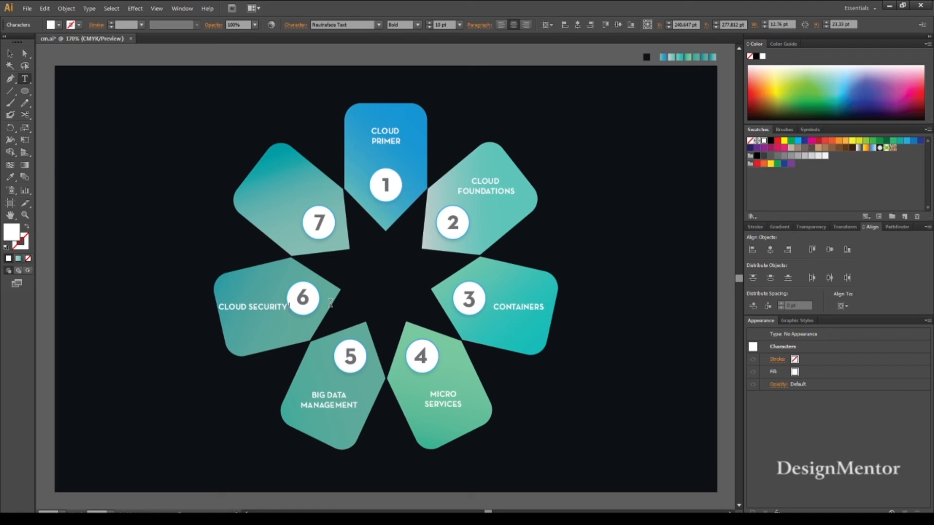
pyautogui.write(' %')
pyautogui.press('BackSpace')
pyautogui.write('&')
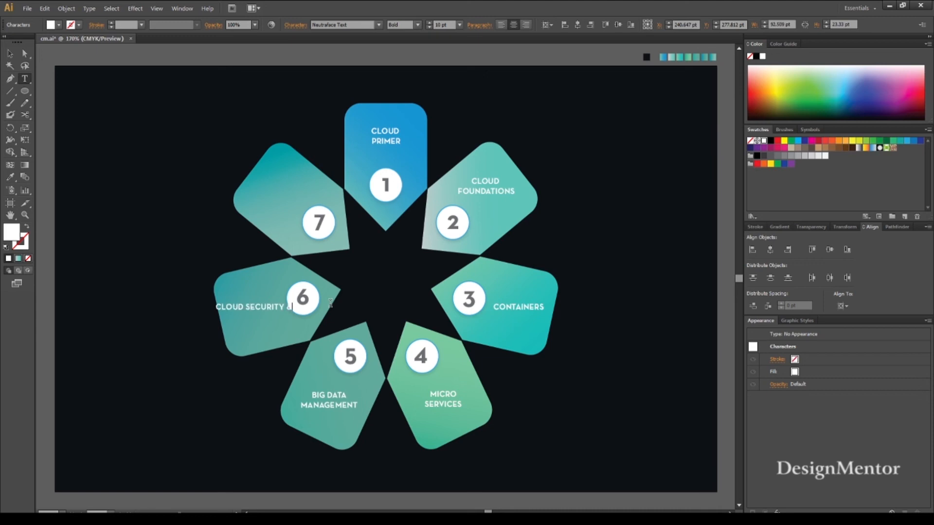
pyautogui.press('Left')
pyautogui.press('Return')
pyautogui.press('Right')
pyautogui.write('MIGRATION')
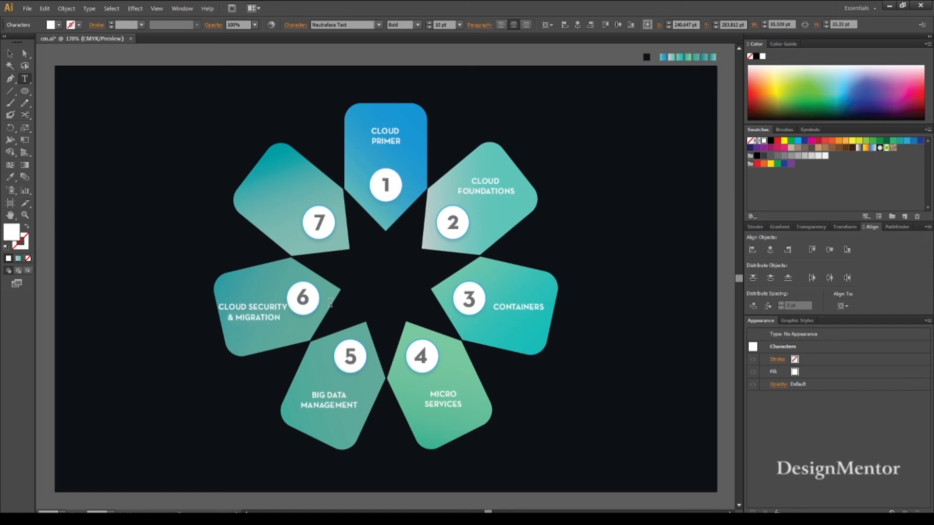
# Nudge the CLOUD SECURITY & MIGRATION label right and down so it sits below the numeral 6 on the left petal.
pyautogui.click(9, 54)
pyautogui.press('Right')
pyautogui.press('Right')
pyautogui.press('Right')
pyautogui.press('Right')
pyautogui.press('Right')
pyautogui.press('Right')
pyautogui.press('Right')
pyautogui.press('Right')
pyautogui.press('Right')
pyautogui.press('Down')
pyautogui.press('Down')
pyautogui.press('Down')
pyautogui.press('Down')
pyautogui.press('Down')
pyautogui.press('Down')
pyautogui.press('Down')
pyautogui.press('Down')
pyautogui.press('Down')
pyautogui.press('Down')
pyautogui.press('Down')
pyautogui.press('Down')
pyautogui.press('Down')
pyautogui.press('Down')
pyautogui.press('Down')
pyautogui.press('Down')
pyautogui.press('Down')
pyautogui.press('Down')
pyautogui.press('Down')
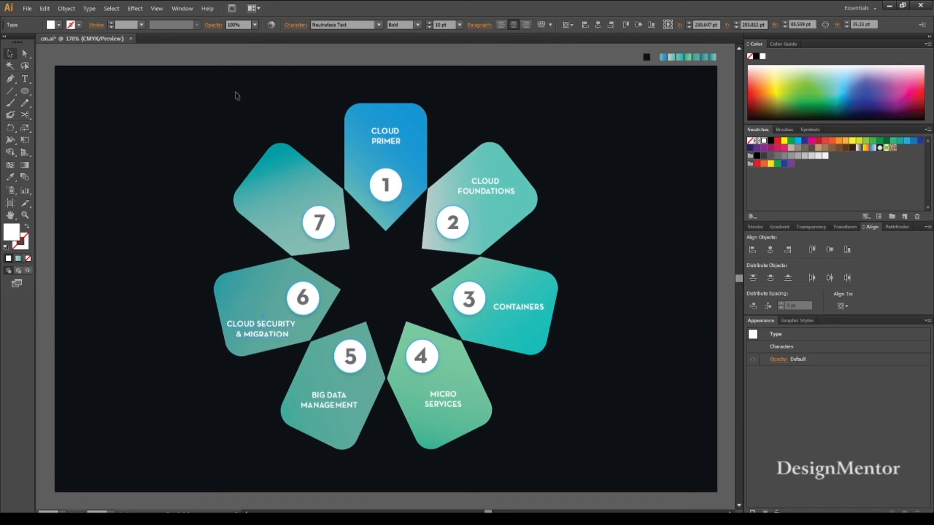
pyautogui.press('Up')
pyautogui.press('Left')
pyautogui.press('Right')
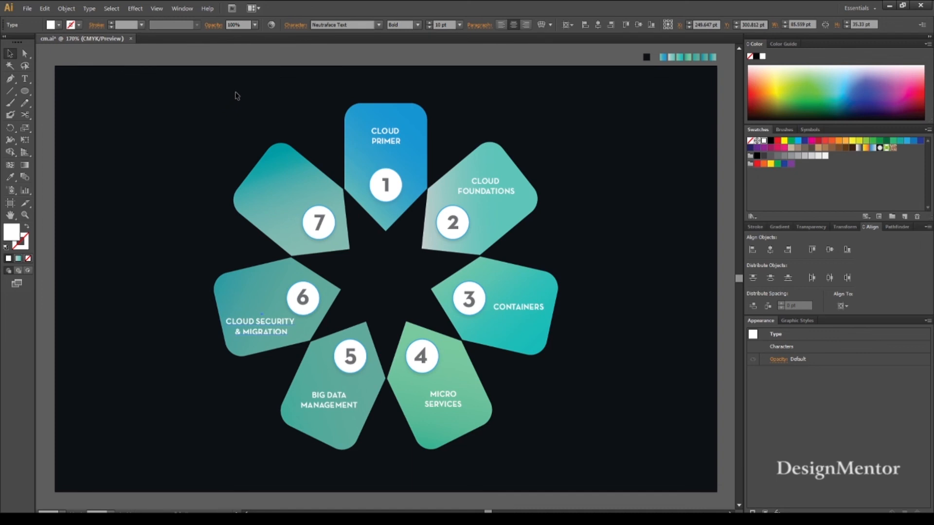
pyautogui.click(221, 135)
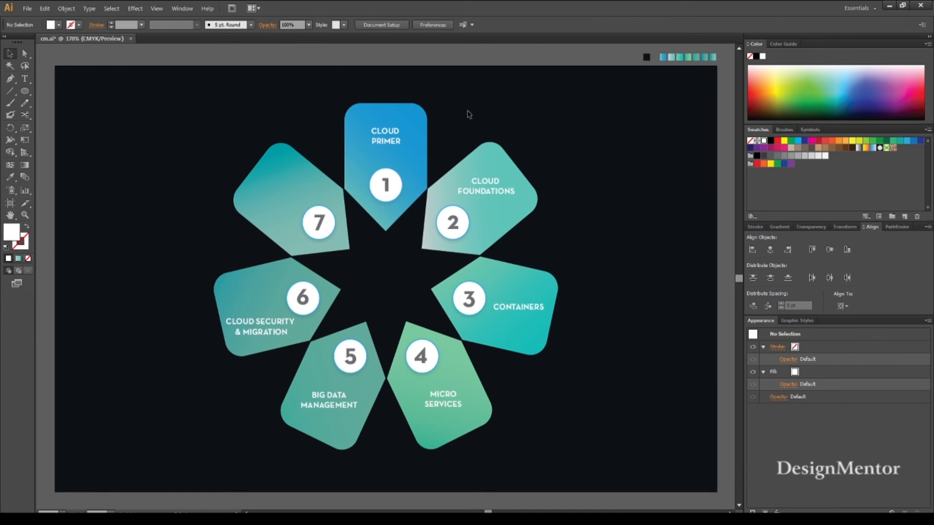
# Duplicate the CLOUD FOUNDATIONS label straight across onto the upper-left petal, above the numeral 7.
pyautogui.click(485, 184)
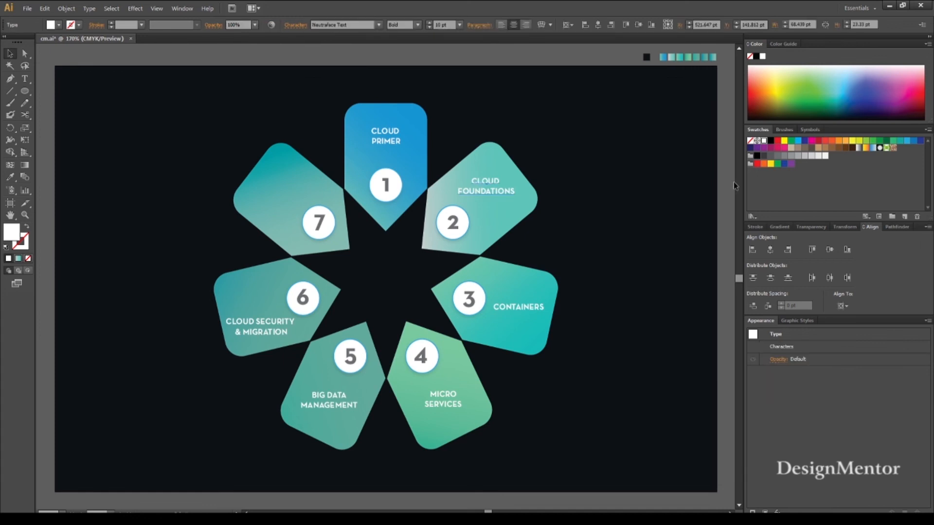
pyautogui.hotkey('shift', 'Left')
pyautogui.hotkey('shift', 'Left')
pyautogui.hotkey('shift', 'Left')
pyautogui.hotkey('shift', 'Left')
pyautogui.hotkey('shift', 'Left')
pyautogui.hotkey('shift', 'Left')
pyautogui.hotkey('shift', 'Left')
pyautogui.hotkey('shift', 'Left')
pyautogui.hotkey('shift', 'Left')
pyautogui.hotkey('shift', 'Left')
pyautogui.hotkey('shift', 'Left')
pyautogui.hotkey('shift', 'Left')
pyautogui.hotkey('shift', 'Left')
pyautogui.hotkey('shift', 'Left')
pyautogui.hotkey('shift', 'Left')
pyautogui.hotkey('shift', 'Left')
pyautogui.hotkey('shift', 'Left')
pyautogui.hotkey('shift', 'Left')
pyautogui.hotkey('shift', 'Left')
pyautogui.press('Left')
pyautogui.press('Left')
pyautogui.press('Left')
pyautogui.press('Left')
pyautogui.press('Left')
pyautogui.press('Left')
pyautogui.press('Left')
pyautogui.press('Left')
pyautogui.press('Left')
pyautogui.press('Left')
pyautogui.press('Left')
pyautogui.press('Left')
pyautogui.press('Left')
pyautogui.press('Left')
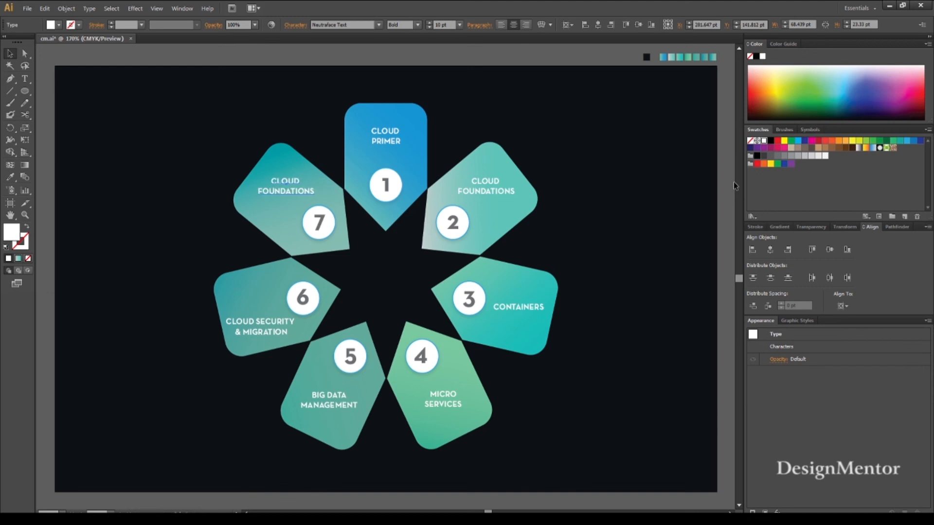
pyautogui.press('Right')
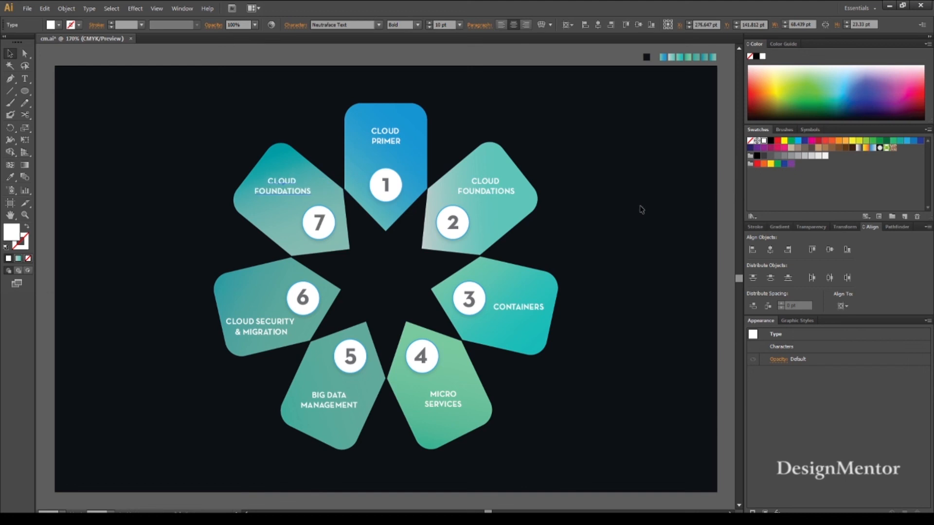
# Change the upper-left petal's label to "PRIVATE" on the first line and "CLOUD" on the second.
pyautogui.click(615, 208)
pyautogui.doubleClick(287, 185)
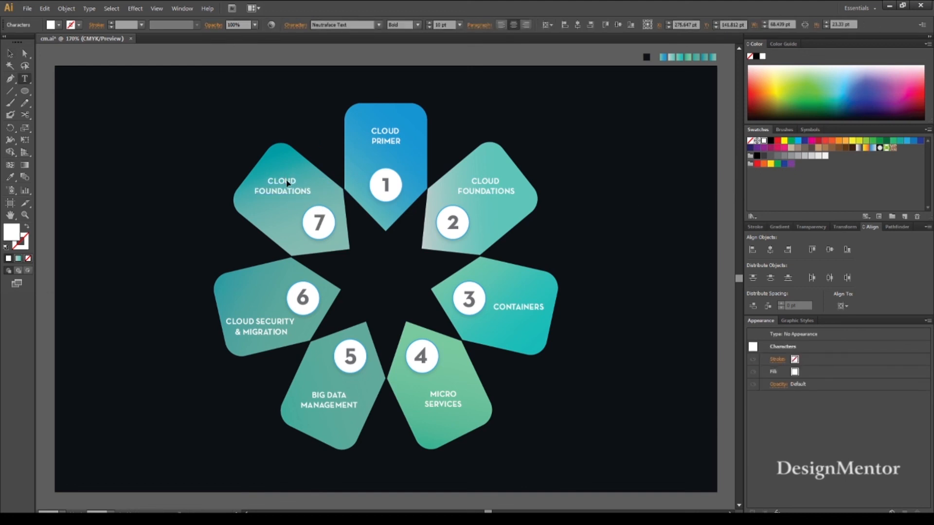
pyautogui.doubleClick(286, 180)
pyautogui.write('PRIVATE')
pyautogui.hotkey('ctrl', 'shift', 'Left')
pyautogui.write('CLOUD')
pyautogui.click(10, 54)
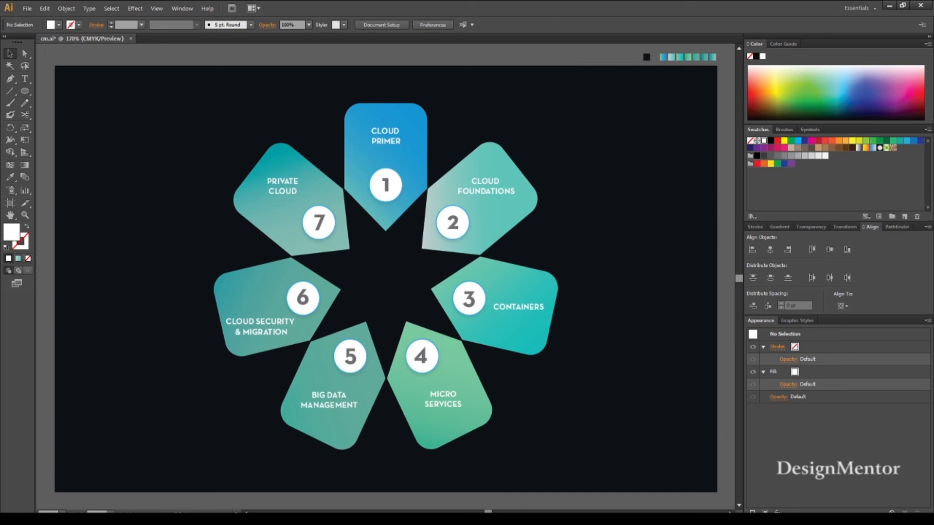
# Switch the alignment reference from the artboard to the selection, using the white circle on the top petal.
pyautogui.click(386, 185)
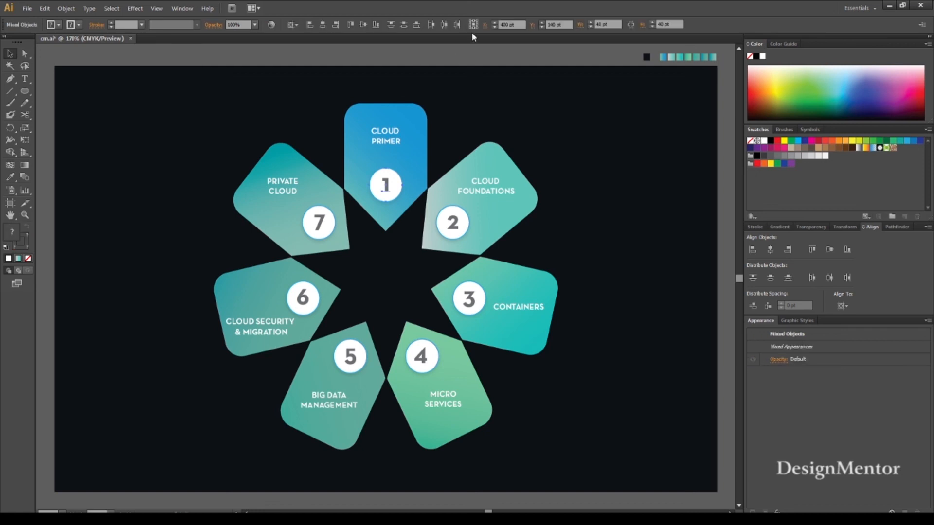
pyautogui.click(499, 45)
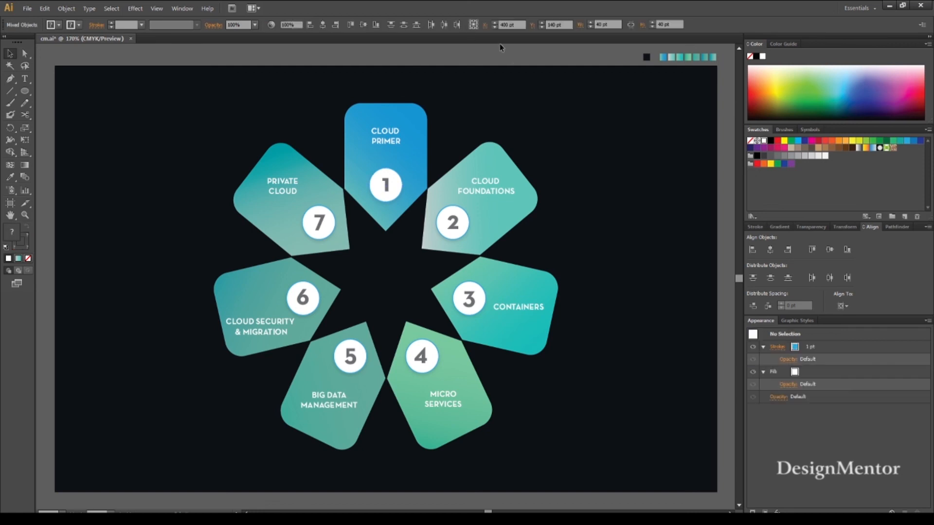
pyautogui.click(394, 188)
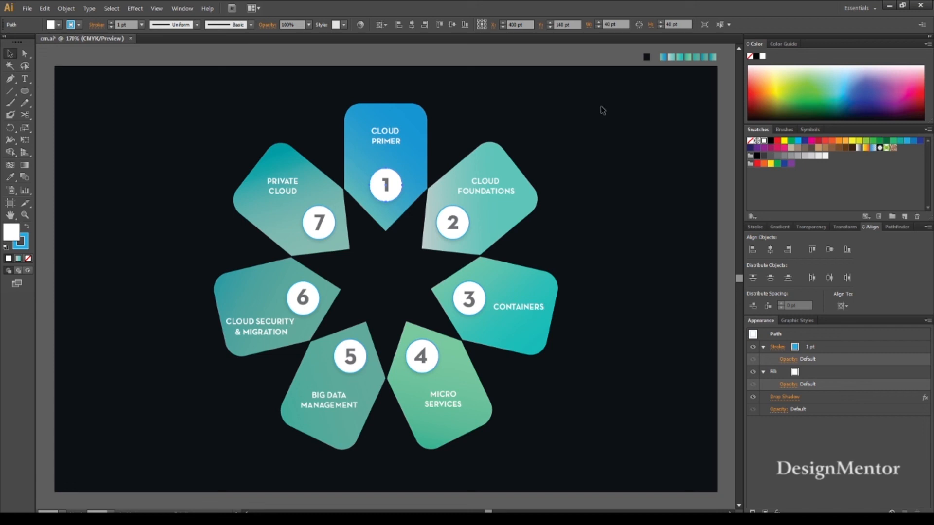
pyautogui.click(386, 27)
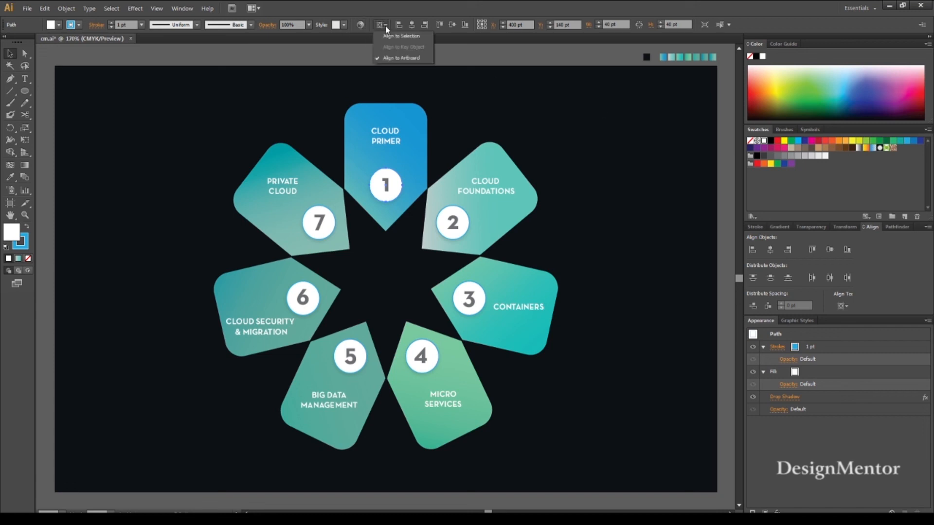
pyautogui.click(390, 35)
pyautogui.click(517, 106)
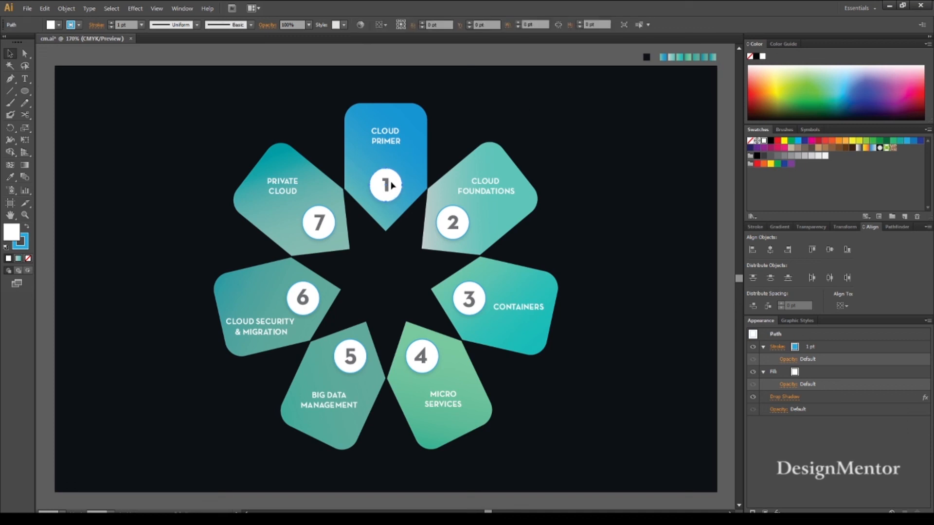
# Center the numerals 1 and 2 horizontally and vertically with their white circles.
pyautogui.click(388, 186)
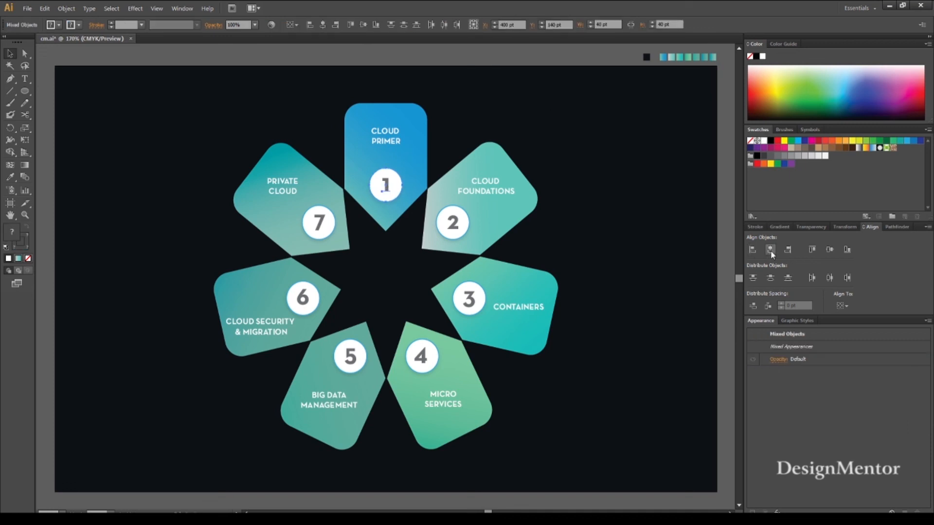
pyautogui.click(829, 250)
pyautogui.click(496, 239)
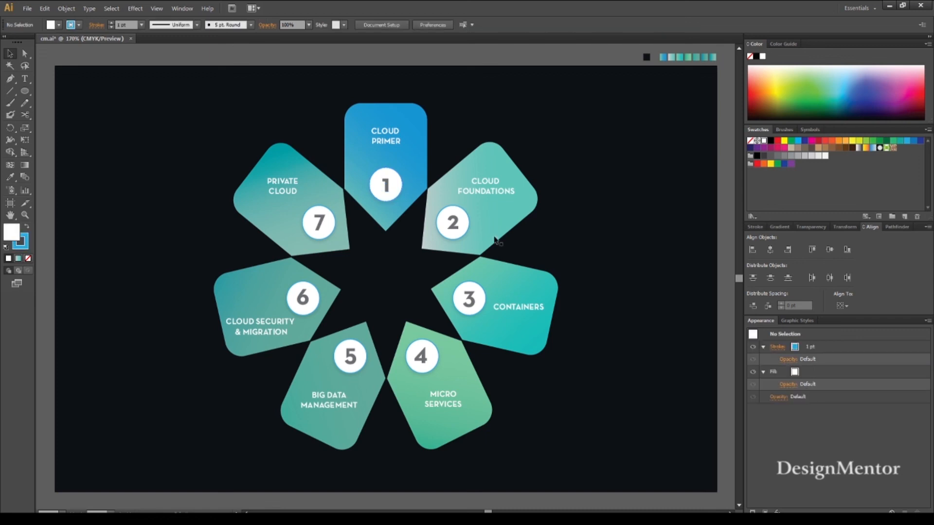
pyautogui.click(464, 220)
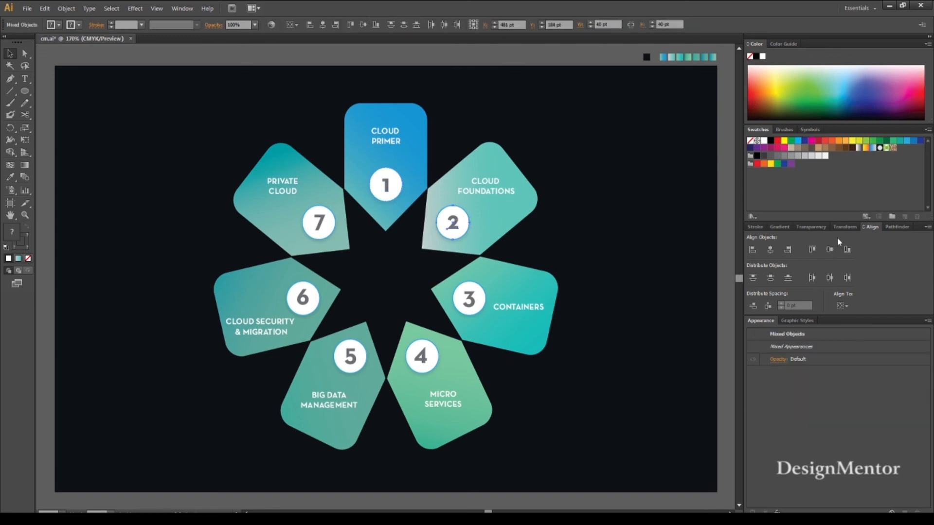
pyautogui.click(829, 249)
pyautogui.click(636, 254)
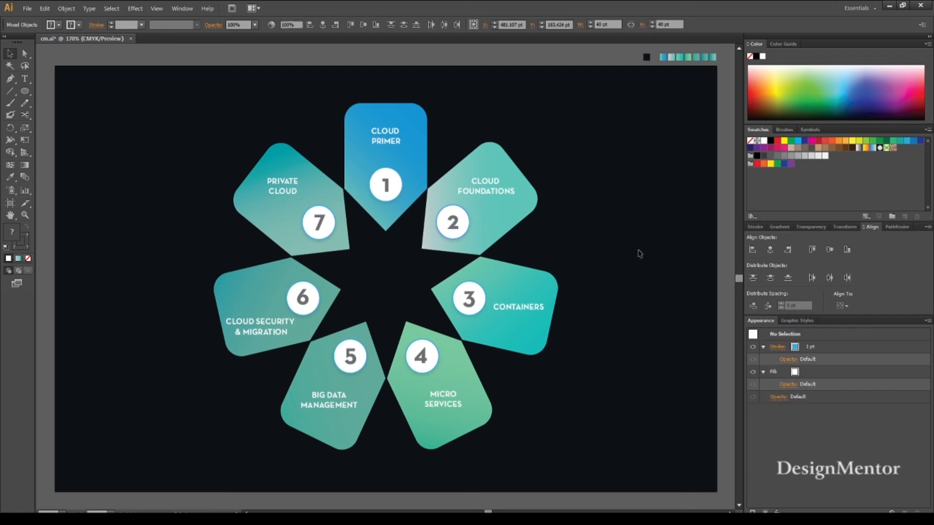
# Center the numerals 3 and 4 horizontally and vertically with their white circles.
pyautogui.click(473, 299)
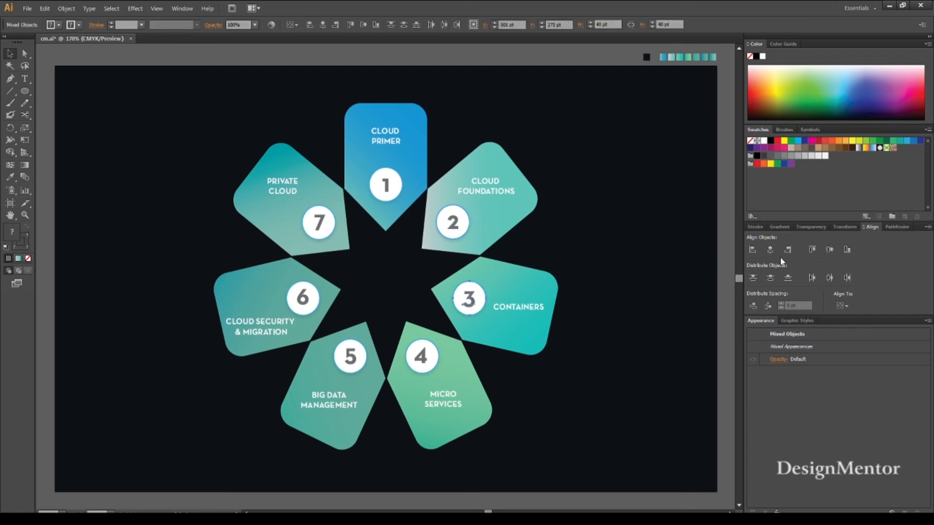
pyautogui.click(829, 249)
pyautogui.click(563, 368)
pyautogui.click(432, 357)
pyautogui.keyDown('shift'); pyautogui.click(425, 354); pyautogui.keyUp('shift')
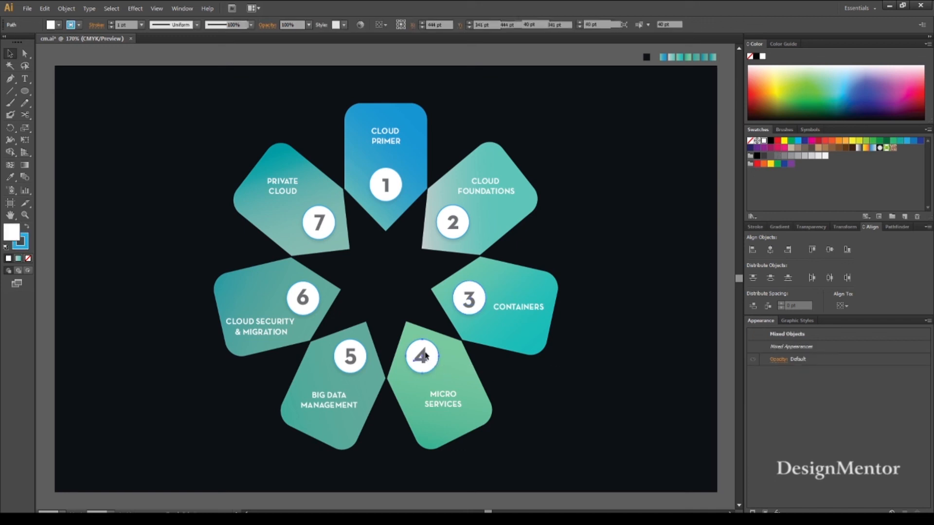
pyautogui.click(771, 249)
pyautogui.click(830, 249)
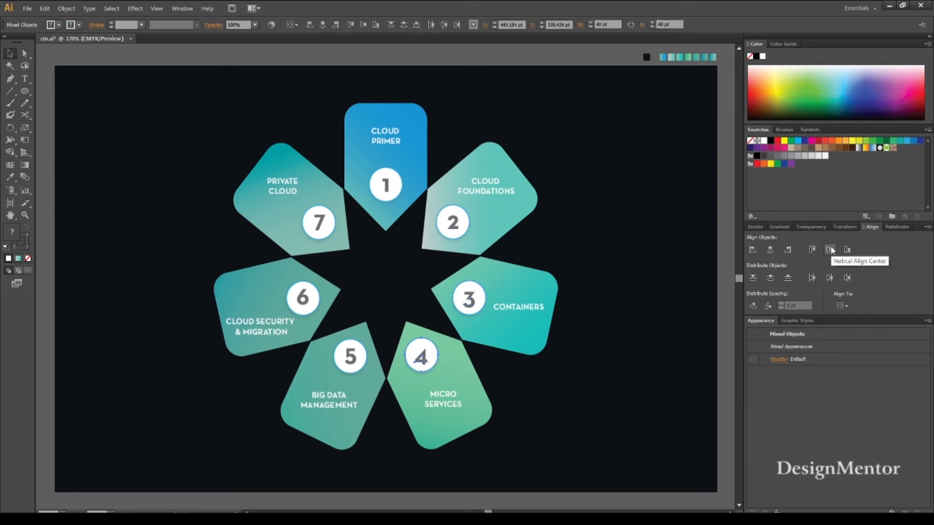
pyautogui.click(676, 342)
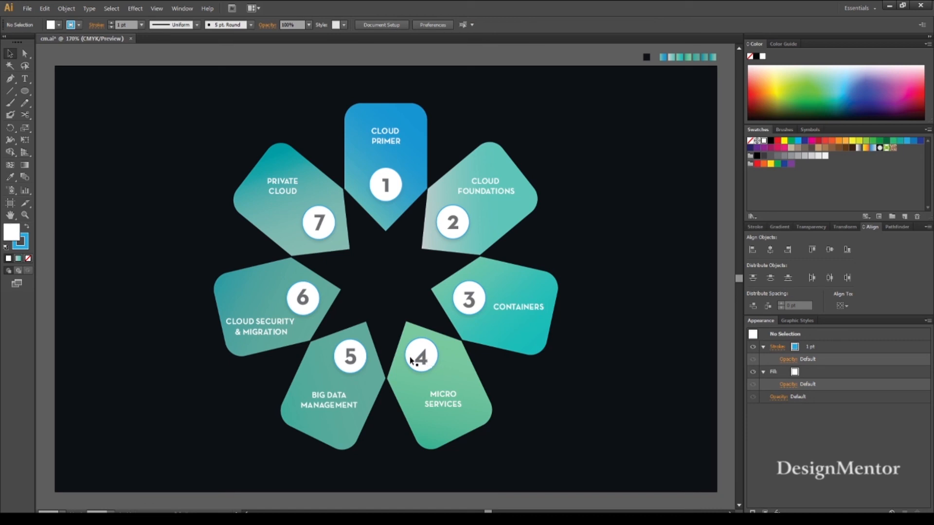
# Center the numerals 5 and 6 horizontally and vertically with their white circles.
pyautogui.click(354, 359)
pyautogui.keyDown('shift'); pyautogui.click(353, 360); pyautogui.keyUp('shift')
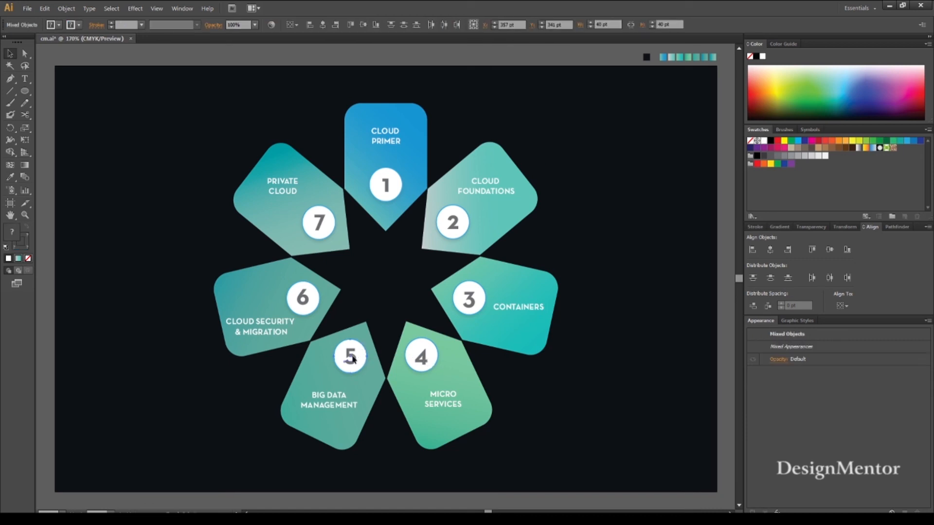
pyautogui.click(830, 250)
pyautogui.click(655, 333)
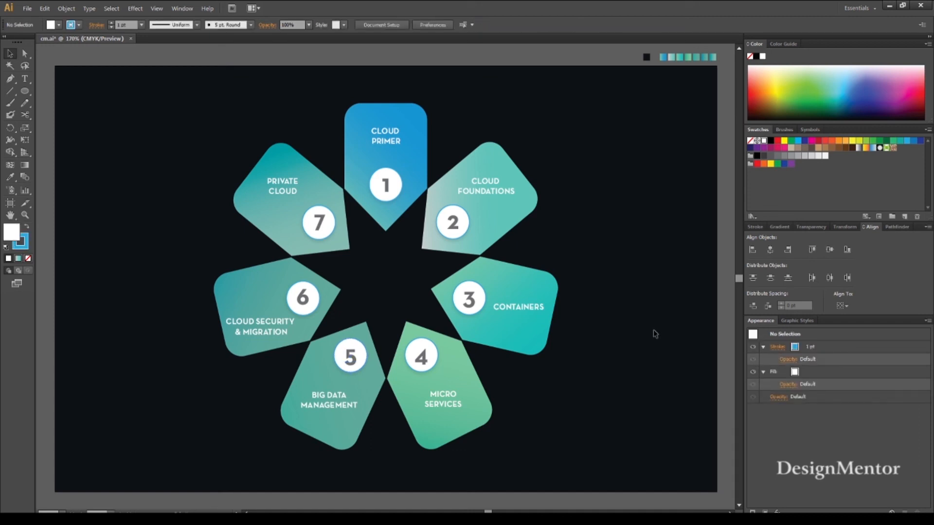
pyautogui.click(306, 300)
pyautogui.keyDown('shift'); pyautogui.click(308, 301); pyautogui.keyUp('shift')
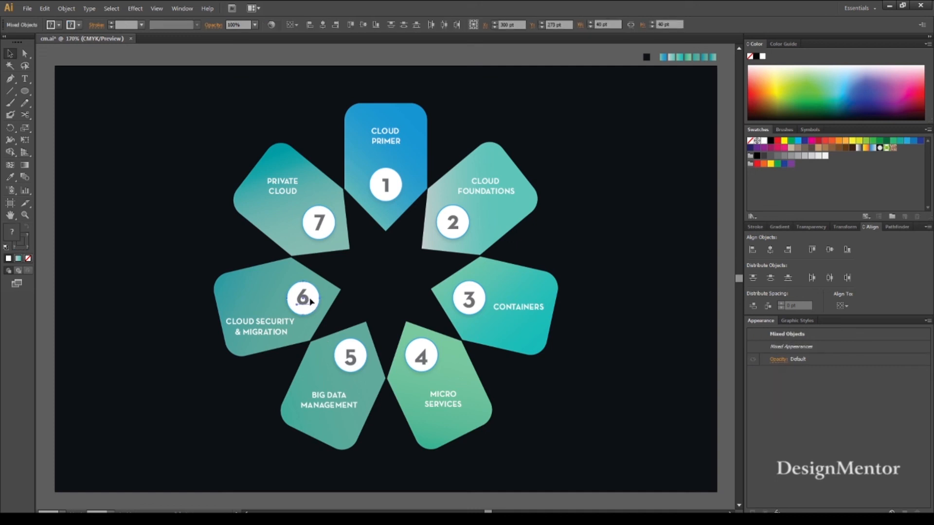
pyautogui.click(771, 249)
pyautogui.click(830, 249)
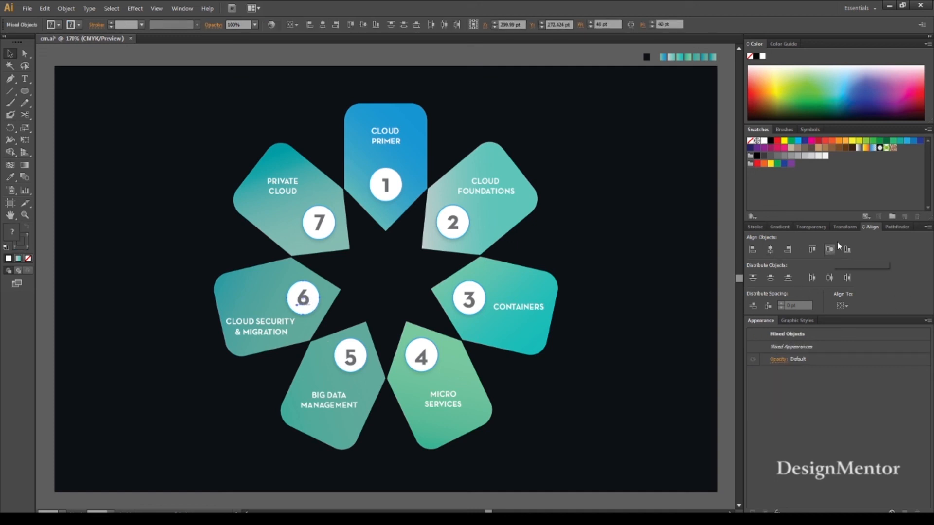
pyautogui.click(632, 250)
# Center the numeral 7 horizontally and vertically with its white circle on the upper-left petal.
pyautogui.click(305, 219)
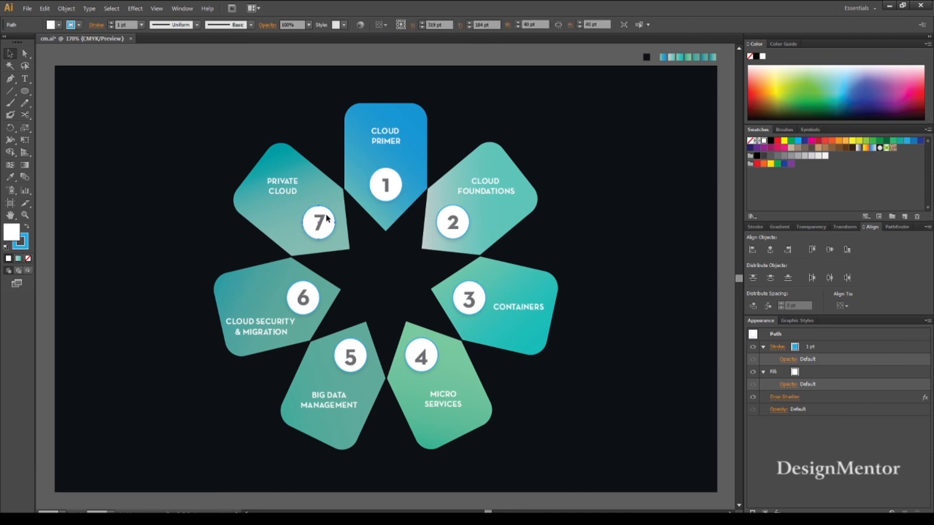
pyautogui.keyDown('shift'); pyautogui.click(486, 214); pyautogui.keyUp('shift')
pyautogui.click(771, 249)
pyautogui.click(830, 249)
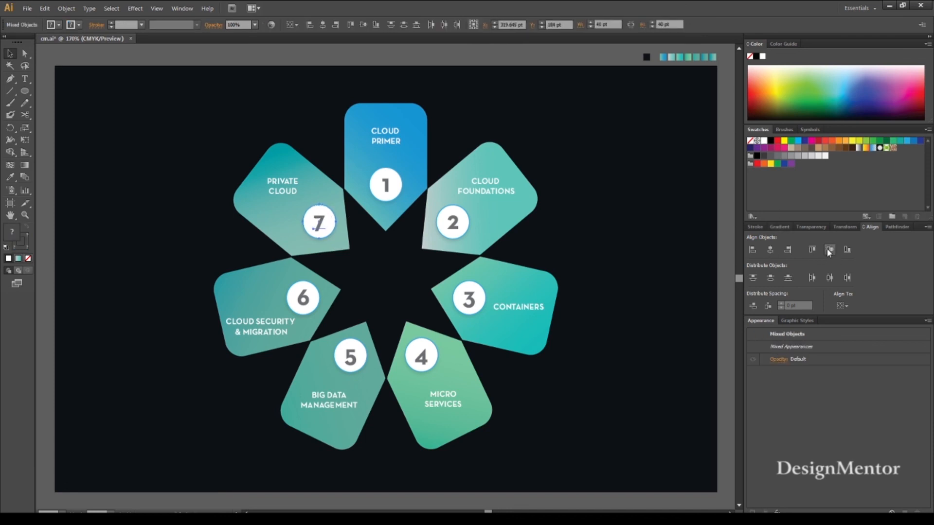
pyautogui.click(540, 63)
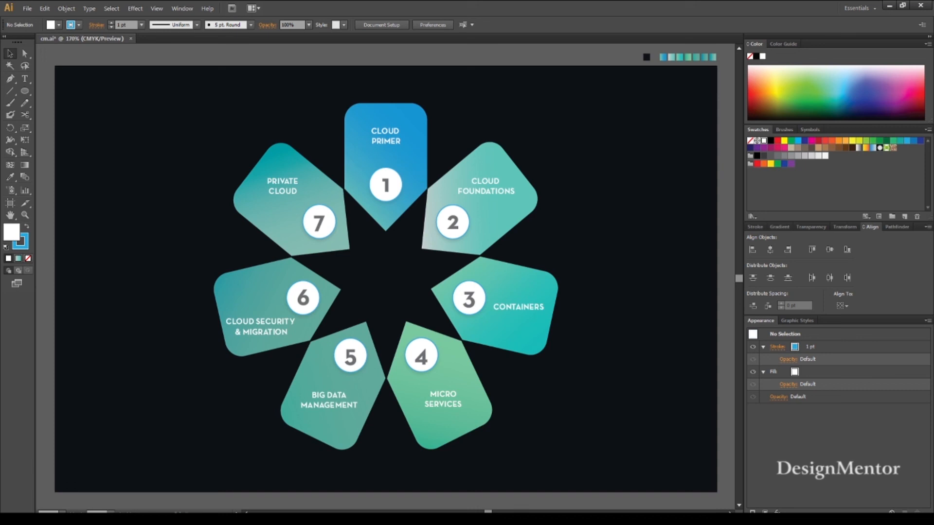
# Select the CLOUD PRIMER label on the top petal.
pyautogui.click(389, 139)
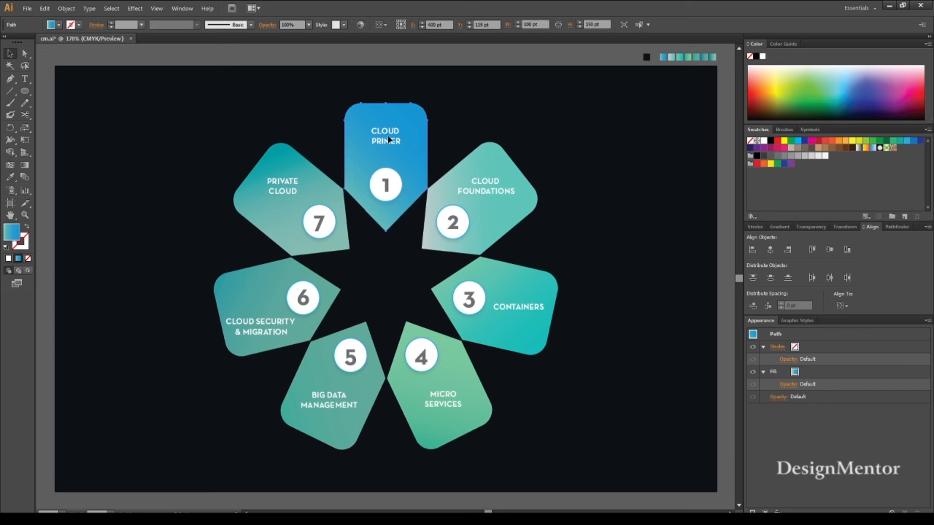
pyautogui.click(392, 137)
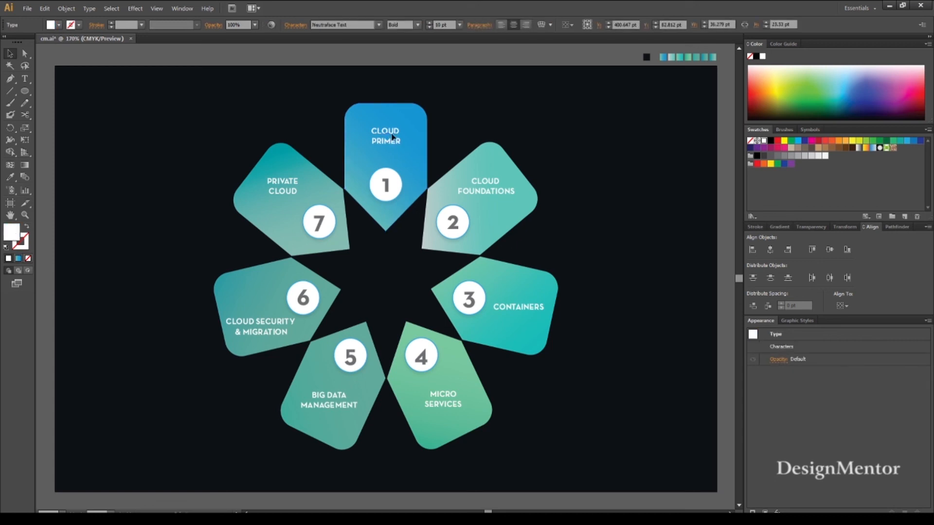